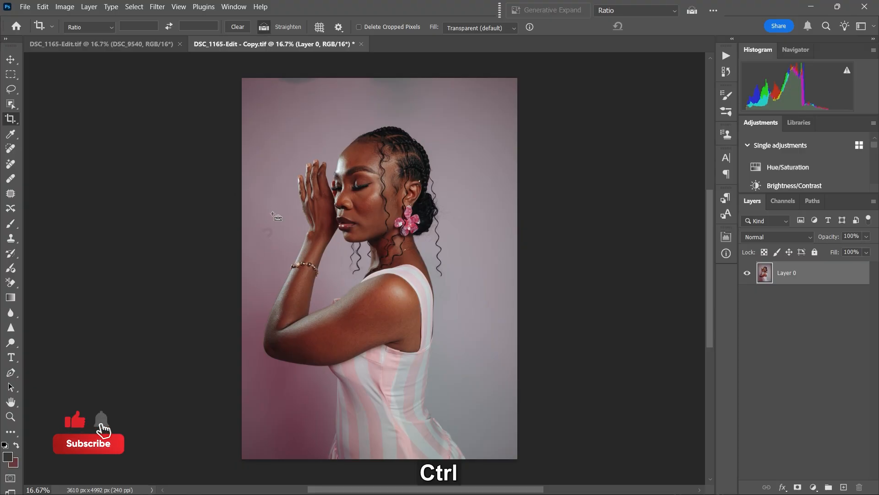
Step: Duplicate the portrait layer and choose the Patch tool in Normal mode for retouching the face
key("ctrl+j")
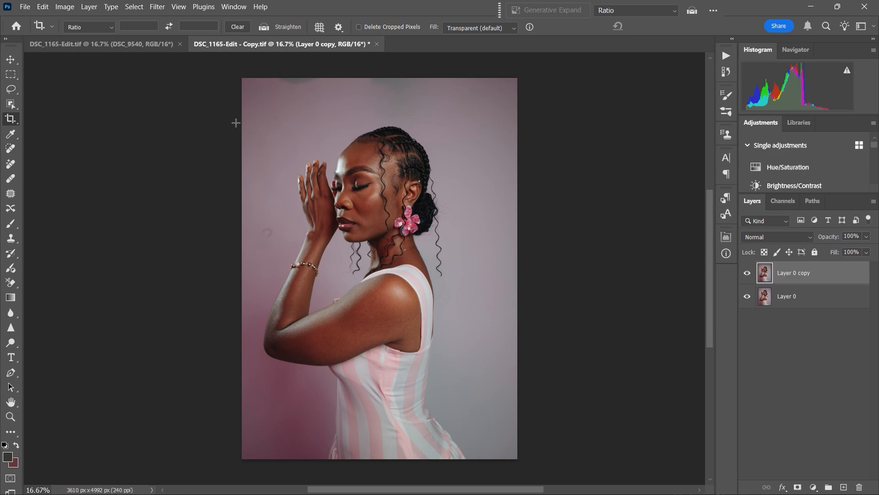
left_click(10, 194)
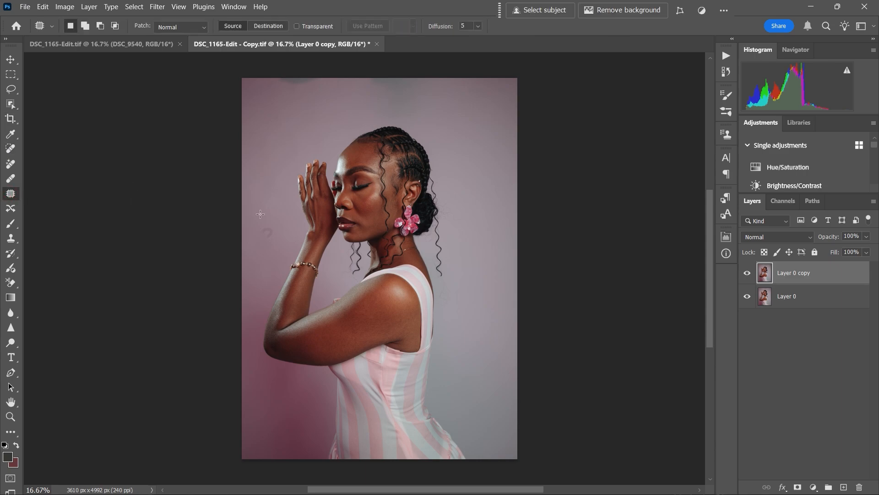
key("ctrl+=")
key("ctrl+=")
key("ctrl+=")
key("ctrl+=")
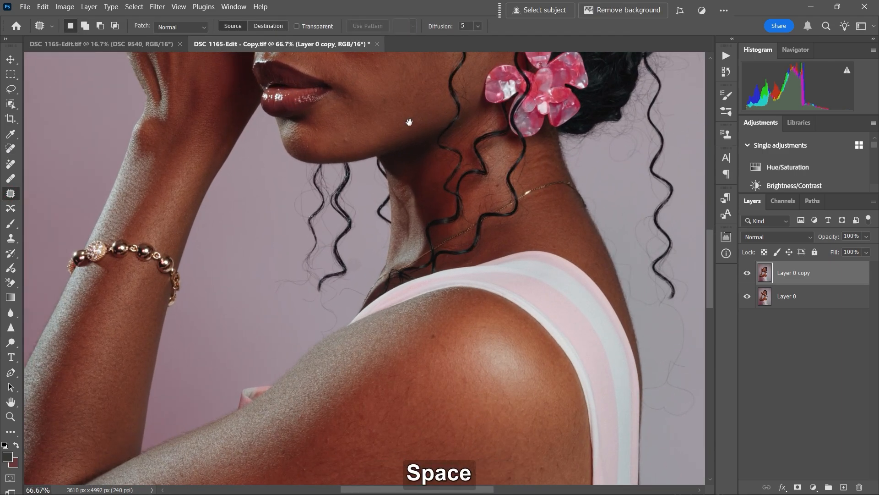
left_click_drag(330, 135, 335, 199)
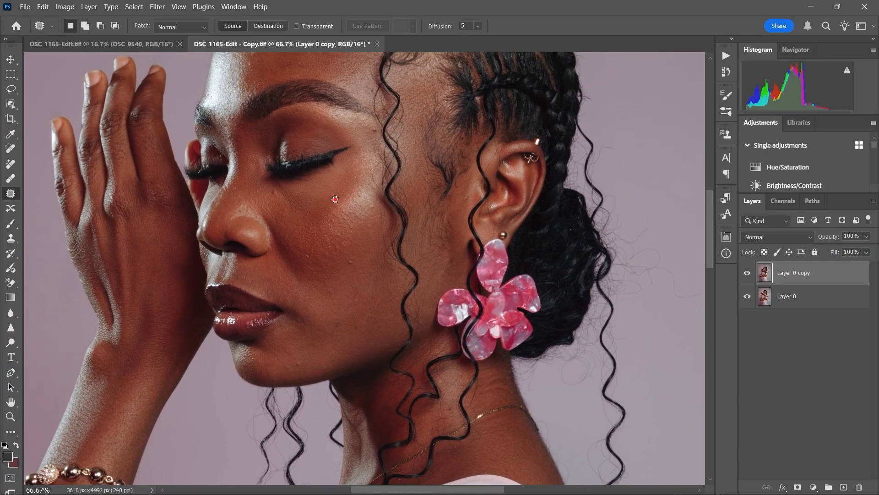
key("Caps_Lock")
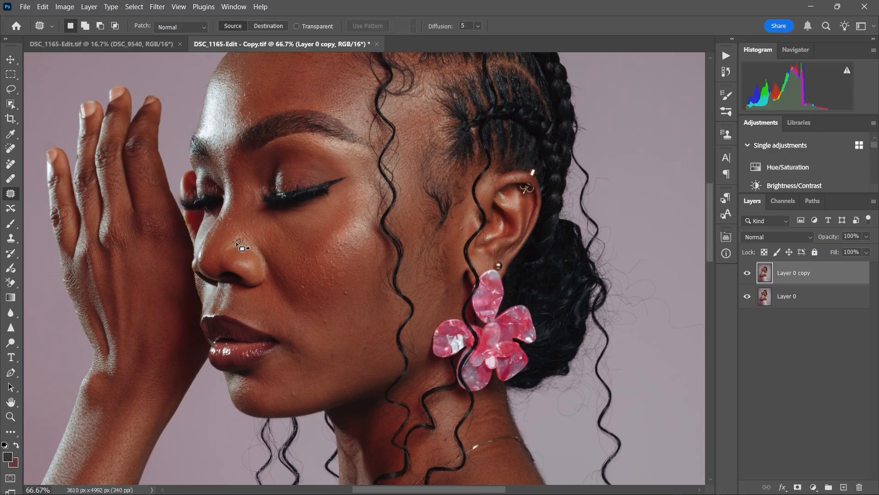
Step: Patch the blemishes on the nose, cheek and jaw with clean skin from nearby
mouse_move(235, 241)
left_mouse_down()
mouse_move(234, 224)
mouse_move(270, 212)
left_mouse_up()
left_click(250, 222)
left_click(348, 299)
mouse_move(349, 298)
left_mouse_down()
mouse_move(347, 286)
mouse_move(353, 297)
mouse_move(326, 325)
mouse_move(338, 309)
left_mouse_up()
left_click(327, 320)
left_click(334, 308)
left_click(338, 309)
left_click_drag(332, 356, 331, 361)
left_click(331, 361)
left_click_drag(289, 395, 293, 396)
left_click(293, 392)
left_click(294, 395)
left_click_drag(300, 375, 297, 364)
left_click(293, 366)
Step: Patch the bumps along the cheekbone and the marks beside and above the mouth
left_click_drag(322, 239, 321, 243)
left_click_drag(320, 243, 369, 239)
left_click(339, 237)
left_click_drag(369, 239, 378, 240)
left_click(367, 250)
left_click_drag(295, 325, 291, 329)
left_click_drag(292, 327, 282, 329)
left_click(278, 326)
left_click_drag(247, 304, 250, 298)
left_click(251, 289)
Step: Patch the remaining uneven spots on the forehead, nose and middle of the cheek
mouse_move(243, 95)
left_mouse_down()
mouse_move(228, 126)
mouse_move(232, 144)
left_mouse_up()
left_click(228, 150)
left_click_drag(321, 79, 328, 194)
left_click_drag(370, 412, 358, 256)
left_click_drag(247, 311, 284, 323)
left_click(284, 324)
left_click_drag(323, 204, 333, 196)
left_click(334, 194)
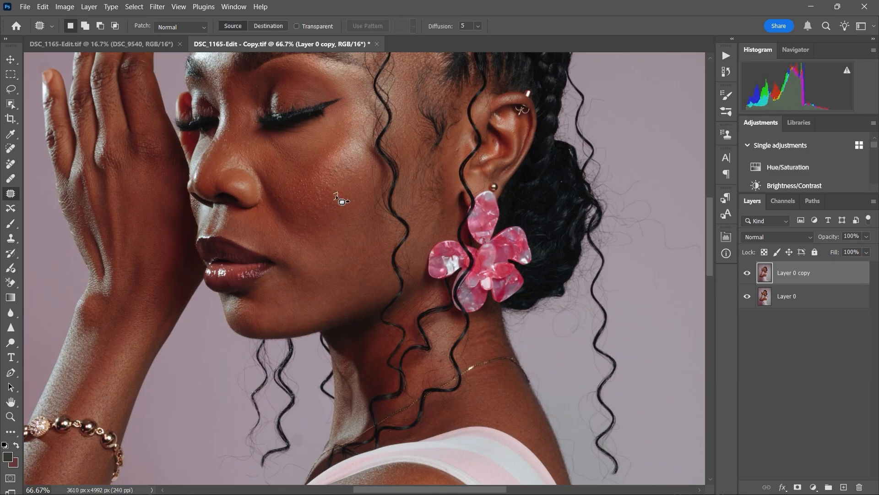
left_click_drag(226, 146, 228, 144)
Step: Clear the selection and heal small spots below the eye with a Content-Aware Spot Healing Brush at 8 px
left_click(10, 148)
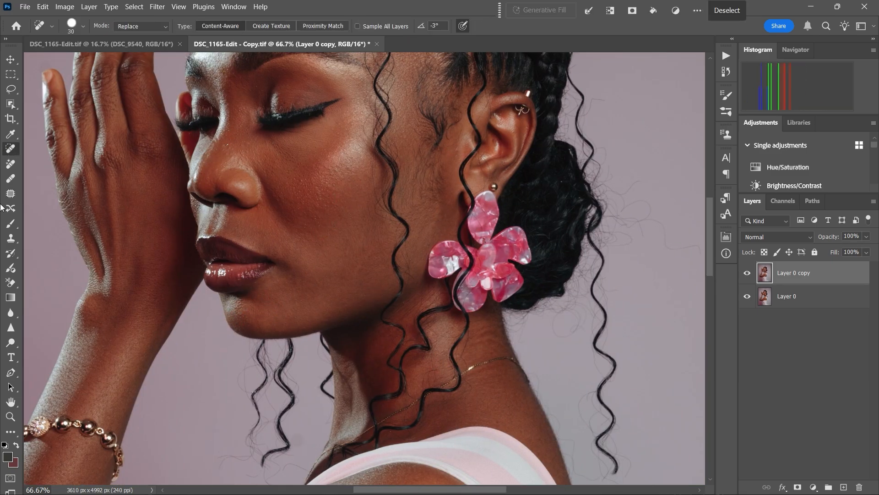
key("ctrl+d")
left_click_drag(339, 59, 335, 171)
key("[")
key("[")
key("[")
key("[")
key("[")
left_click_drag(273, 87, 273, 149)
left_click(267, 99)
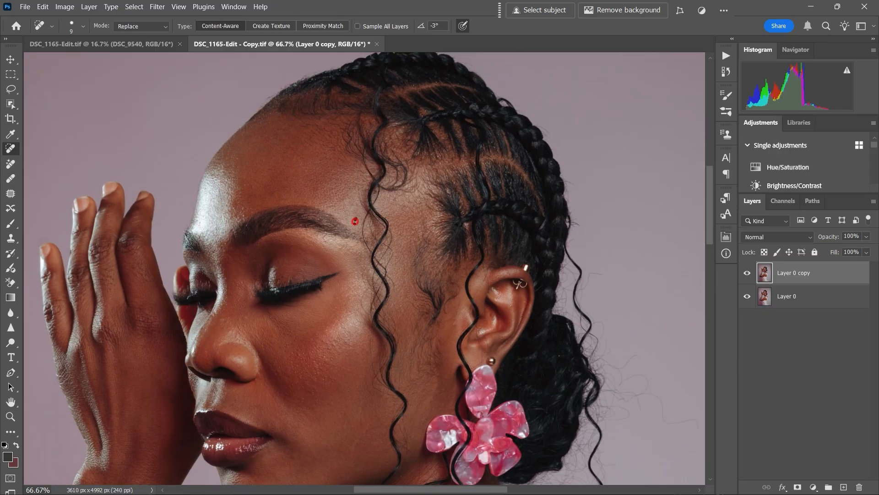
key("ctrl+z")
mouse_move(356, 347)
left_mouse_down()
mouse_move(375, 360)
mouse_move(354, 311)
left_mouse_up()
key("[")
left_click(331, 321)
left_click(293, 305)
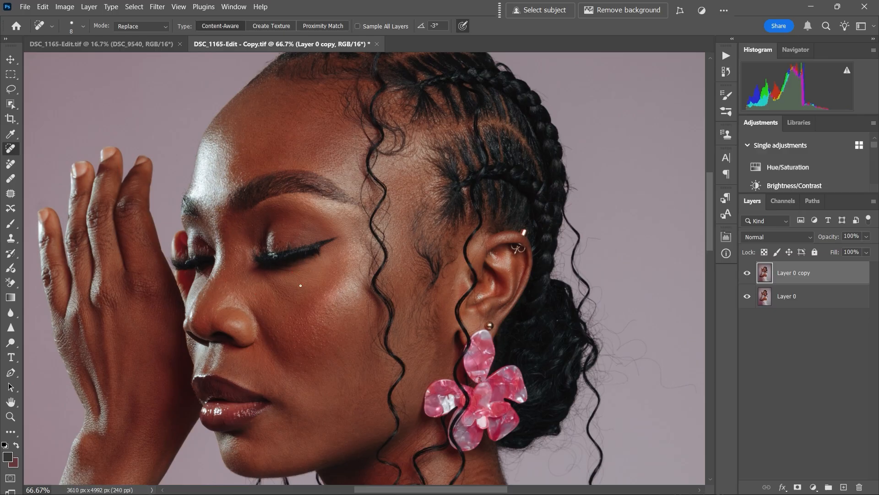
key("ctrl+plus")
key("s")
left_click(301, 28)
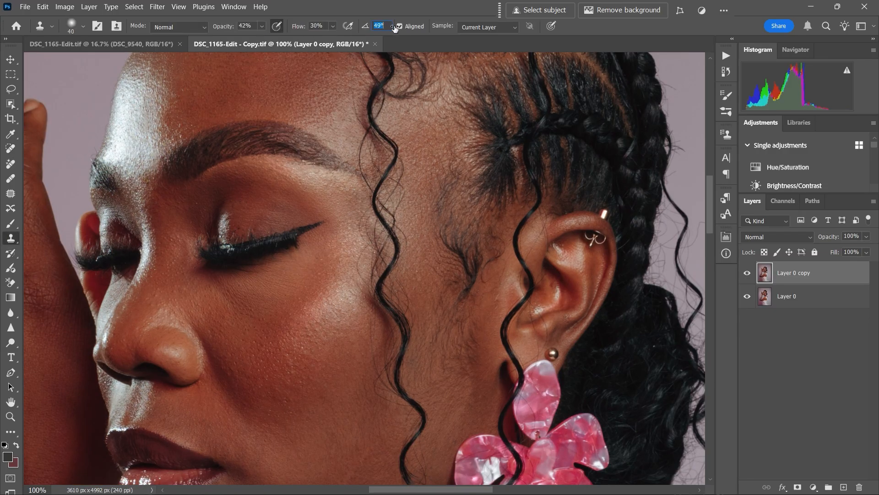
left_click_drag(250, 273, 264, 264)
left_click(283, 268, "alt")
key("ctrl+z")
key("1")
key("4")
Step: Heal tiny marks around the outer brow and temple with the Spot Healing Brush at 6 px, and compare with the original layer
key("j")
key("bracketleft")
key("bracketleft")
key("bracketleft")
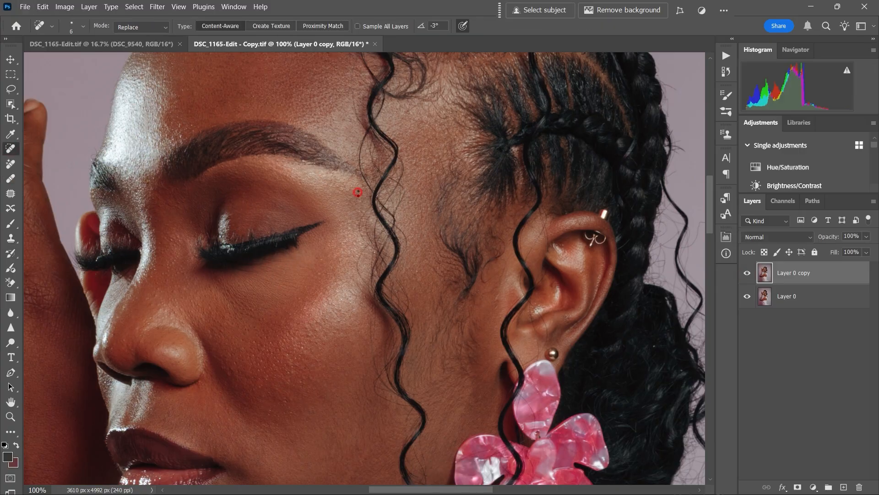
scroll(421, 167, "down", 3)
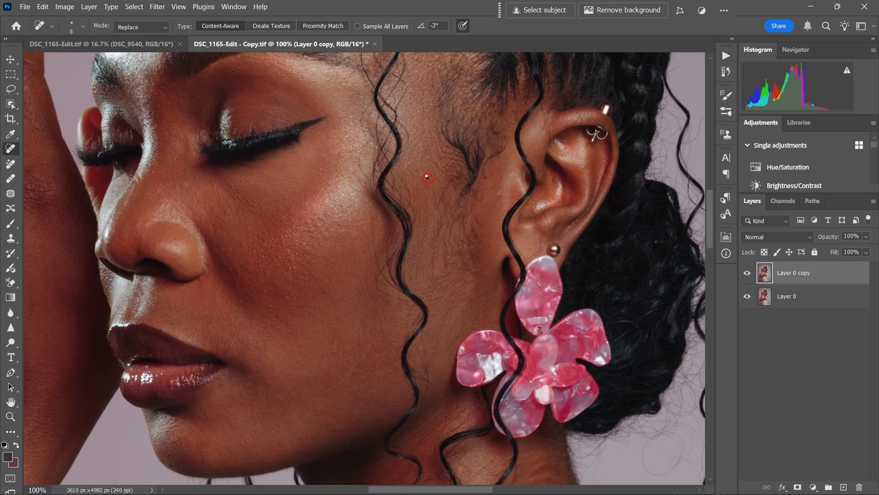
left_click(747, 274)
left_click(747, 273)
Step: Heal small spots on the neck at 5 px and on the shoulder and upper arm with the Spot Healing Brush at 20 px
scroll(462, 334, "down", 6)
key("bracketleft")
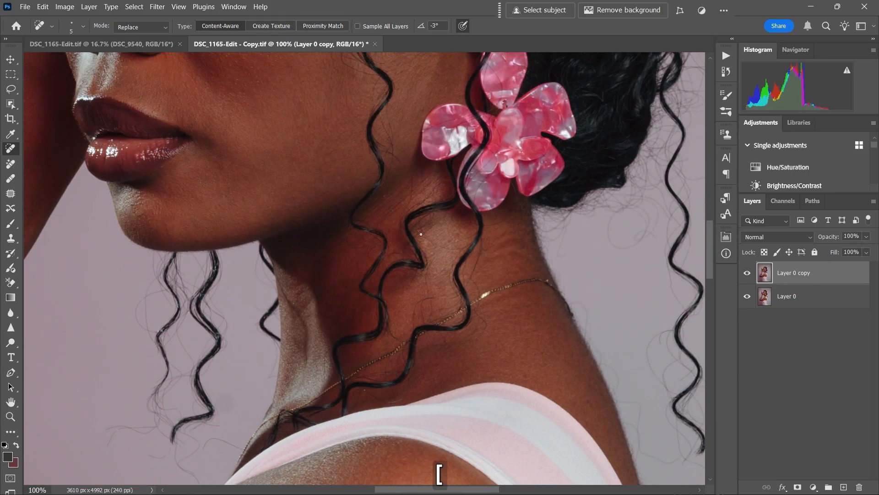
key("ctrl+minus")
key("ctrl+minus")
key("ctrl+minus")
key("ctrl+minus")
key("bracketright")
key("bracketright")
key("bracketright")
key("bracketright")
key("bracketright")
key("bracketright")
key("bracketright")
key("bracketleft")
left_click(390, 350)
left_click(305, 375)
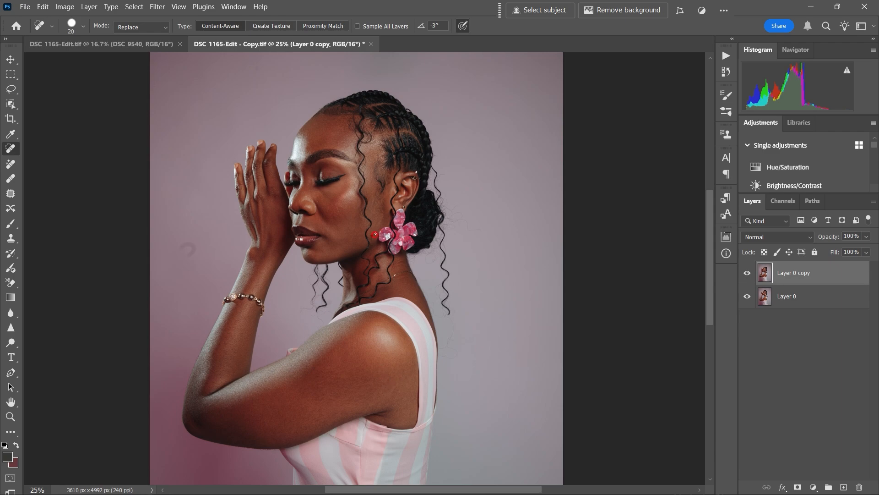
Step: Compare the retouched skin with the original layer and stamp all visible layers into a new top layer
left_click(749, 274)
key("ctrl+equal")
key("ctrl+equal")
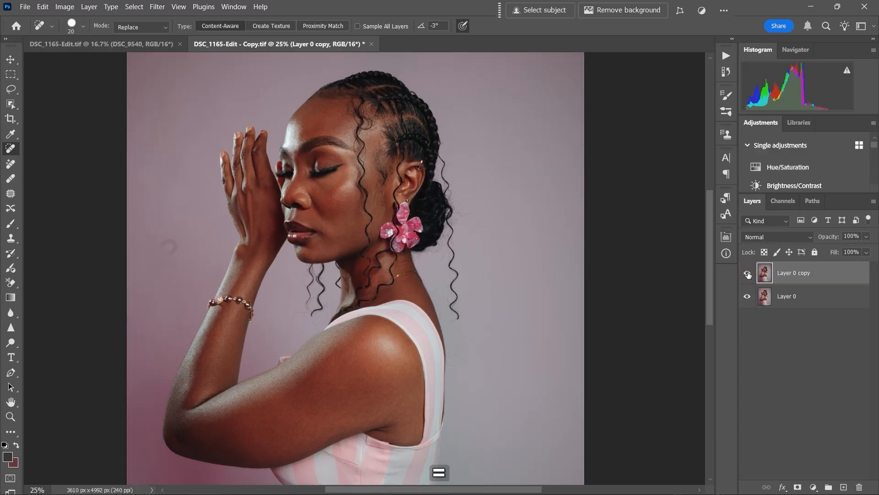
left_click_drag(697, 231, 715, 359)
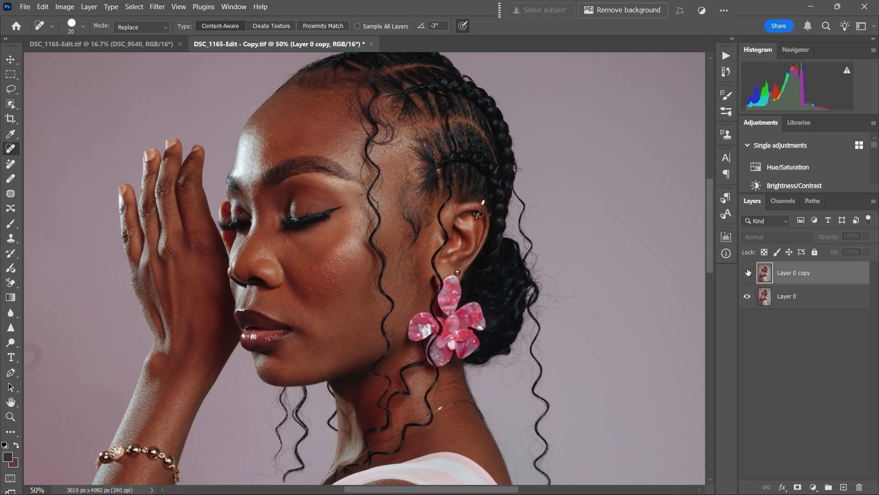
left_click_drag(381, 445, 363, 356)
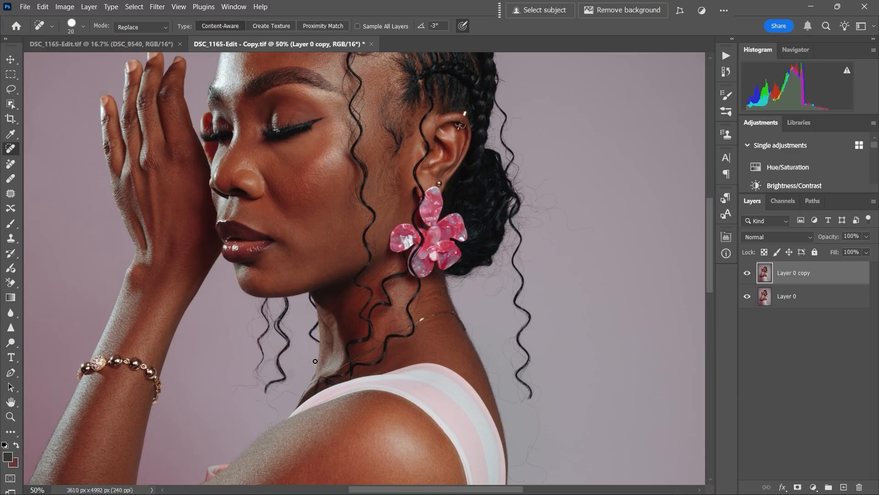
key("ctrl+shift+alt+e")
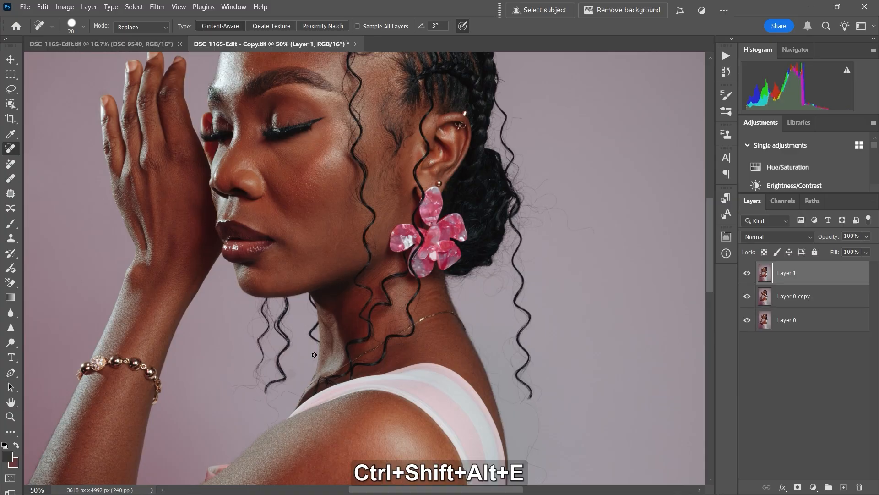
Step: Set up the Clone Stamp with a harder 50 px brush at 100% opacity and 100% flow, sampling the backdrop
left_click(14, 237)
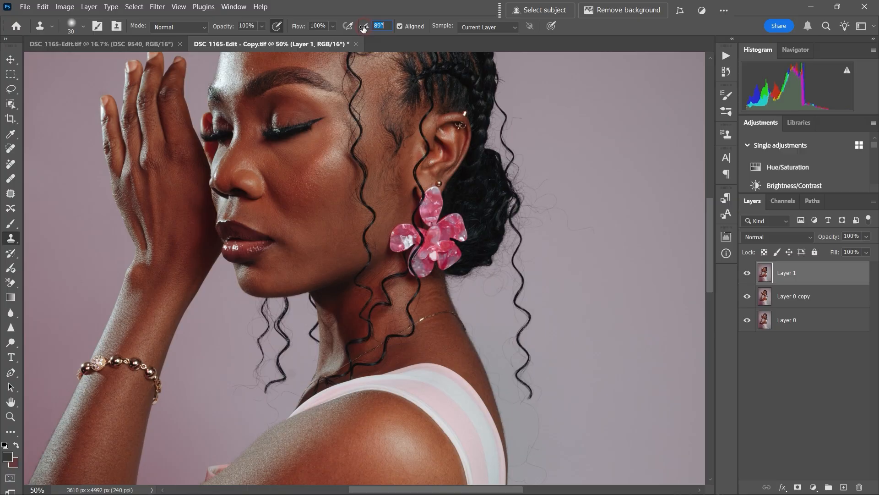
left_click(83, 26)
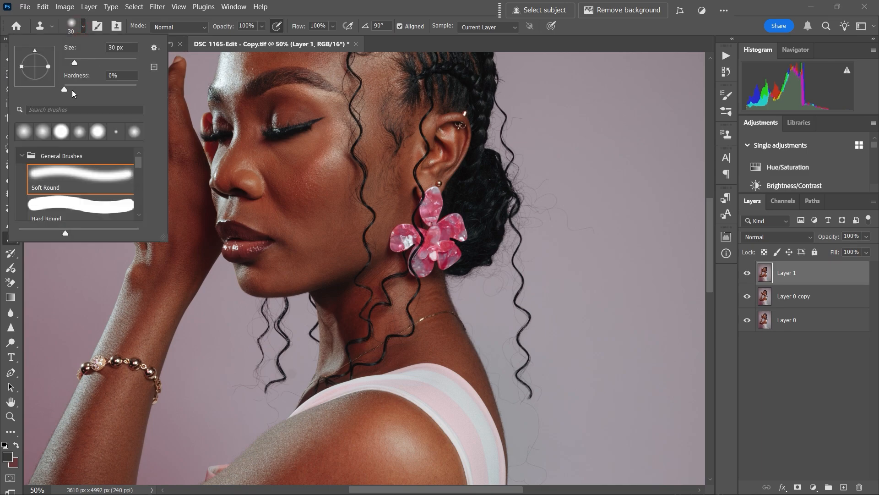
left_click_drag(64, 89, 71, 90)
left_click_drag(124, 83, 122, 82)
left_click(233, 380, "alt")
key("bracketright")
key("bracketright")
key("bracketright")
key("bracketright")
key("bracketright")
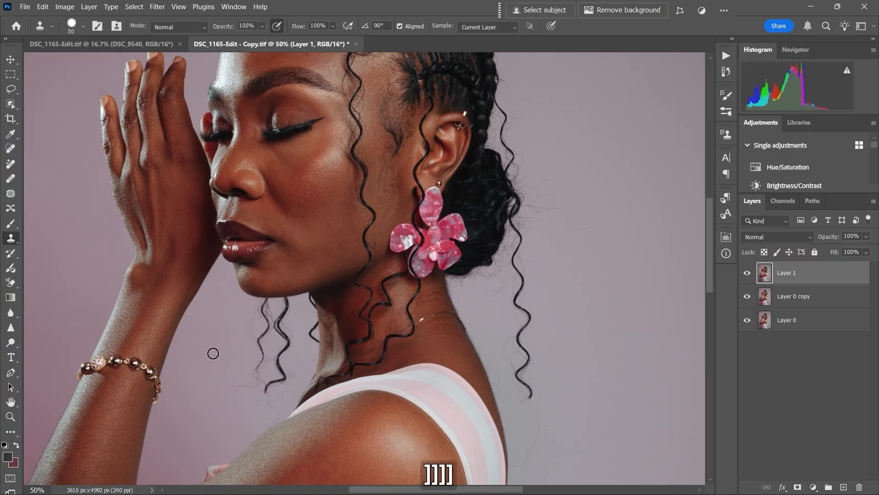
Step: Clone clean backdrop over the stray hairs beside the curls hanging under the chin
left_click(233, 327, "alt")
left_click_drag(249, 326, 241, 351)
left_click(241, 337, "alt")
left_click_drag(250, 313, 256, 331)
Step: Reduce the Clone Stamp brush to about 40 px and remove the fine hairs close to the hanging curls
scroll(250, 316, "up", 2)
key("bracketright")
key("bracketright")
key("bracketright")
key("bracketright")
key("bracketleft")
key("bracketleft")
key("bracketleft")
key("bracketleft")
key("bracketleft")
key("bracketleft")
key("bracketleft")
key("bracketleft")
left_click(259, 258, "alt")
left_click_drag(261, 268, 258, 269)
Step: Clone out the remaining flyaway strands around the curls below the chin, sampling fresh backdrop areas
left_click(235, 393, "alt")
mouse_move(341, 225)
left_mouse_down()
mouse_move(324, 252)
mouse_move(337, 275)
left_mouse_up()
left_click(343, 315, "alt")
left_click_drag(334, 344, 328, 390)
key("ctrl+z")
left_click(292, 435, "alt")
left_click(357, 240)
left_click_drag(365, 247, 334, 400)
Step: Clone backdrop over the flyaway hairs along the front hairline and the outer edge of the braids
left_click(157, 214, "alt")
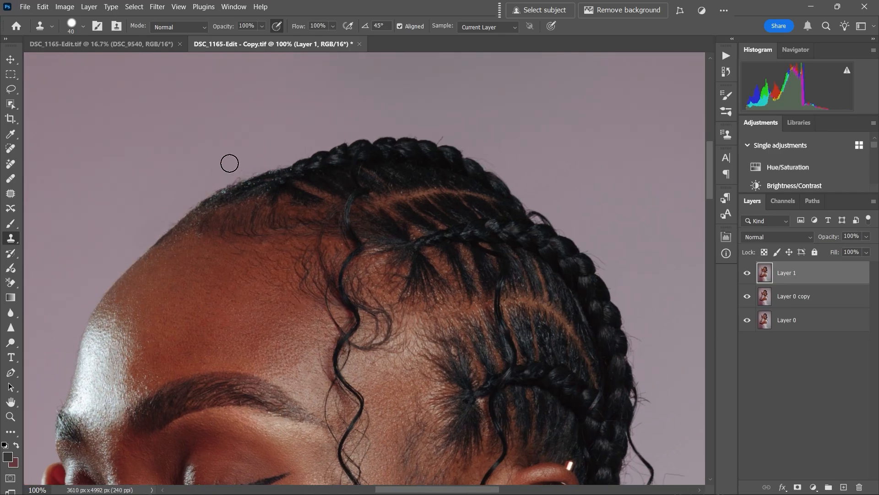
left_click_drag(630, 193, 443, 123)
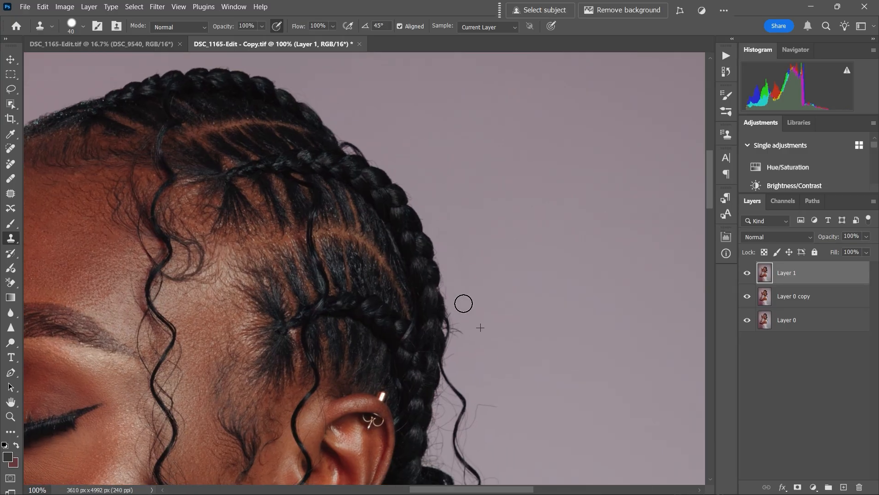
left_click(479, 395, "alt")
mouse_move(481, 414)
left_mouse_down()
mouse_move(499, 414)
mouse_move(479, 310)
left_mouse_up()
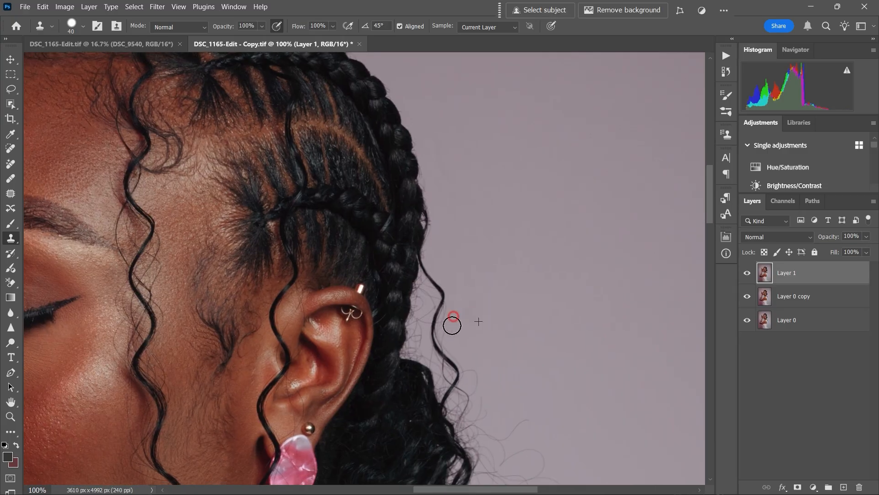
Step: Enlarge the Clone Stamp brush and cover the loose hairs in the backdrop behind the bun
mouse_move(492, 346)
left_mouse_down()
mouse_move(461, 257)
mouse_move(407, 173)
left_mouse_up()
key("]")
key("]")
key("]")
key("]")
left_click(468, 369, "alt")
mouse_move(418, 322)
left_mouse_down()
mouse_move(403, 326)
mouse_move(394, 305)
left_mouse_up()
left_click_drag(451, 295, 448, 257)
Step: Clone out stray hairs beside the long curl behind the neck with a 45 px brush, and compare before and after
left_click(449, 183, "alt")
mouse_move(427, 206)
left_mouse_down()
mouse_move(394, 191)
mouse_move(371, 206)
mouse_move(398, 267)
mouse_move(380, 298)
mouse_move(417, 359)
mouse_move(407, 386)
left_mouse_up()
key("[")
key("[")
key("[")
key("[")
left_click(403, 376)
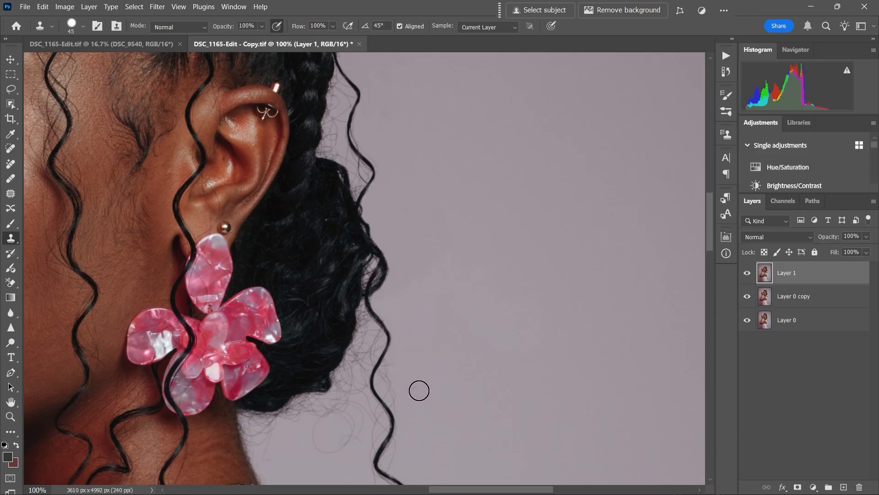
scroll(419, 390, "down", 5)
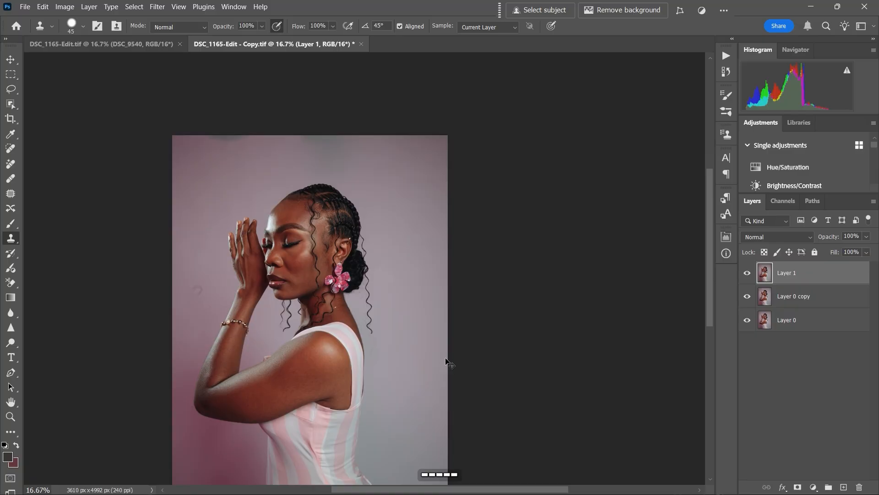
scroll(446, 362, "down", 1)
left_click(752, 276)
left_click(752, 276)
left_click(752, 276)
left_click(752, 277)
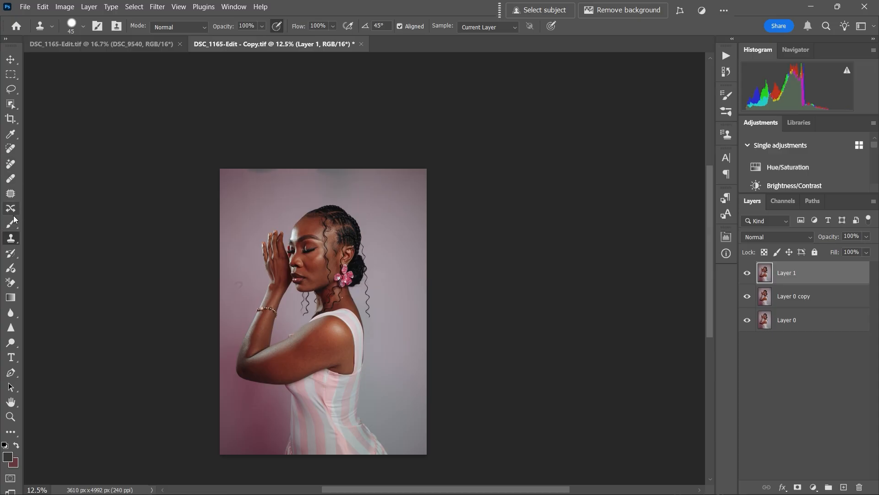
Step: Patch the blotches and uneven spots in the backdrop around the subject, using the Patch tool along the upper area and both sides
left_click(11, 193)
mouse_move(231, 278)
left_mouse_down()
mouse_move(239, 277)
mouse_move(239, 303)
left_mouse_up()
mouse_move(322, 169)
left_mouse_down()
mouse_move(351, 192)
mouse_move(312, 191)
mouse_move(326, 171)
mouse_move(316, 187)
left_mouse_up()
left_click(272, 180)
left_click_drag(334, 181, 369, 182)
mouse_move(348, 175)
left_mouse_down()
mouse_move(352, 192)
mouse_move(366, 187)
left_mouse_up()
left_click(397, 190)
mouse_move(246, 174)
left_mouse_down()
mouse_move(295, 171)
mouse_move(275, 180)
left_mouse_up()
left_click(229, 437)
left_click_drag(405, 201, 402, 220)
left_click_drag(409, 215, 412, 250)
left_click_drag(231, 180, 272, 155)
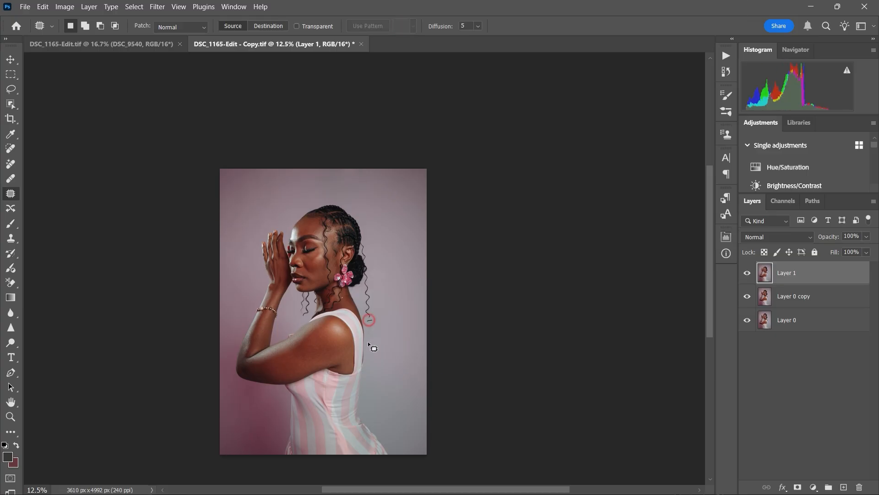
Step: Patch the small mark in the backdrop behind the shoulder strap with clean backdrop beside it
key("ctrl+=")
key("ctrl+=")
key("ctrl+=")
left_click_drag(370, 438, 367, 443)
left_click_drag(377, 404, 400, 414)
key("ctrl+=")
left_click_drag(379, 419, 356, 225)
Step: Deselect the patch area and clone clean backdrop over the stray hairs between the neck and the long curl
key("s")
left_click(314, 206, "alt")
left_click_drag(303, 193, 319, 203)
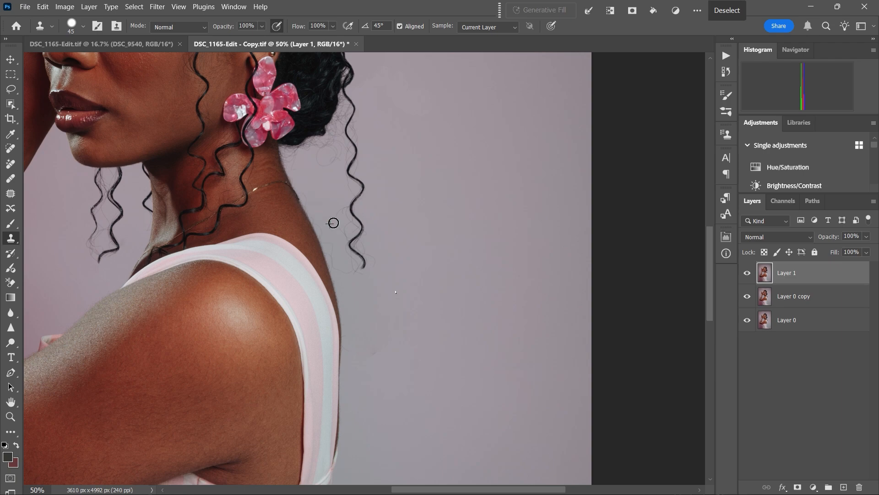
left_click(179, 27)
left_click(179, 38)
key("ctrl+d")
left_click(333, 233, "alt")
left_click_drag(325, 232, 329, 243)
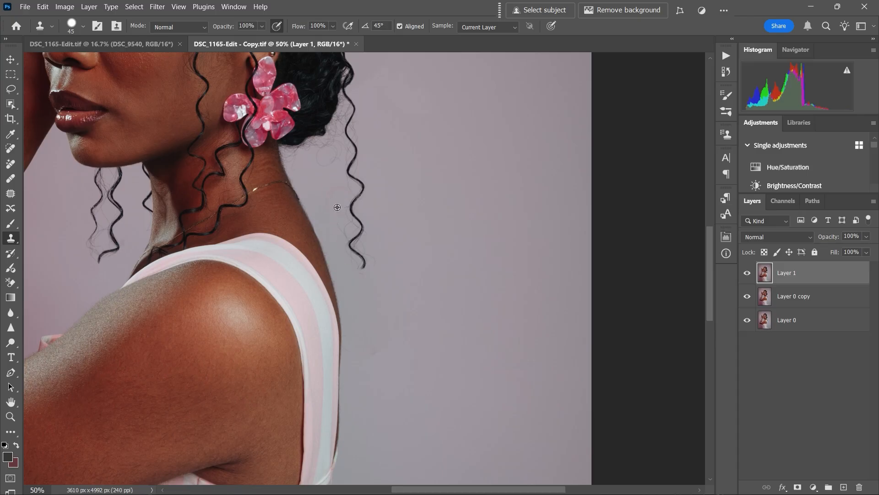
Step: Clone out the remaining loose hairs around the lower end of the long curl, sampling fresh backdrop areas
left_click(346, 194)
left_click(375, 216, "alt")
left_click(367, 243)
left_click(357, 285, "alt")
left_click(351, 263)
mouse_move(347, 232)
left_mouse_down()
mouse_move(367, 238)
mouse_move(332, 200)
left_mouse_up()
left_click(341, 228, "alt")
Step: Compare the whole portrait with and without the Layer 1 retouching
key("ctrl+minus")
key("ctrl+minus")
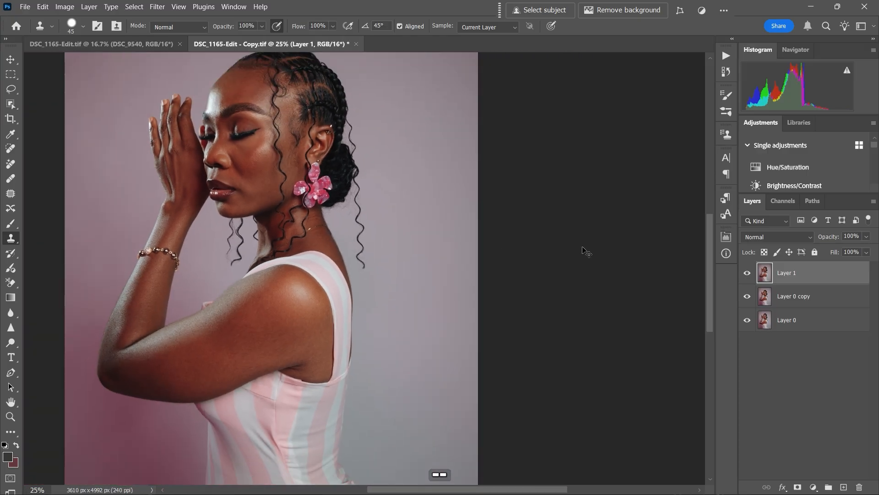
left_click(748, 273)
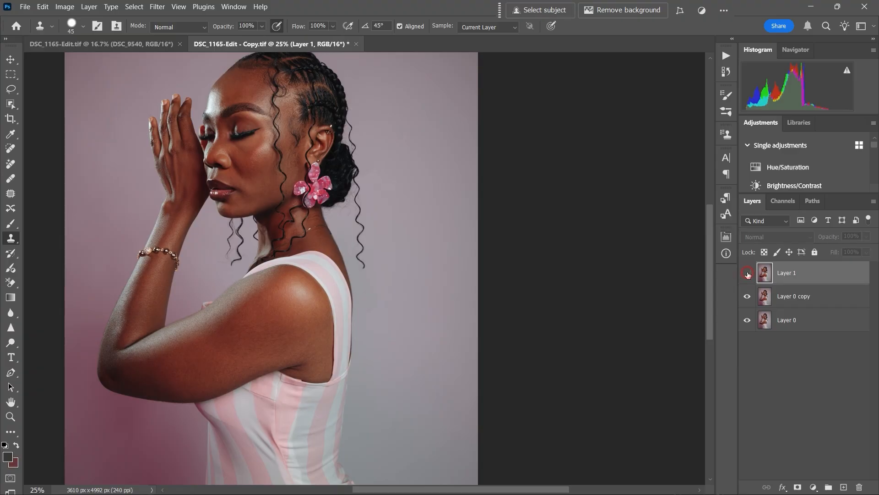
key("ctrl+minus")
key("ctrl+minus")
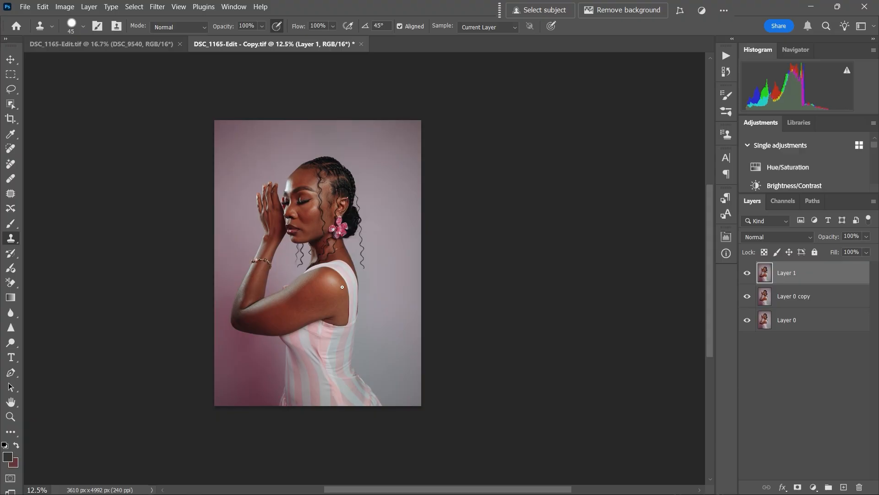
Step: Stamp all visible layers into a new layer and run the Advance Frequency Separation action on it
key("ctrl+shift+alt+e")
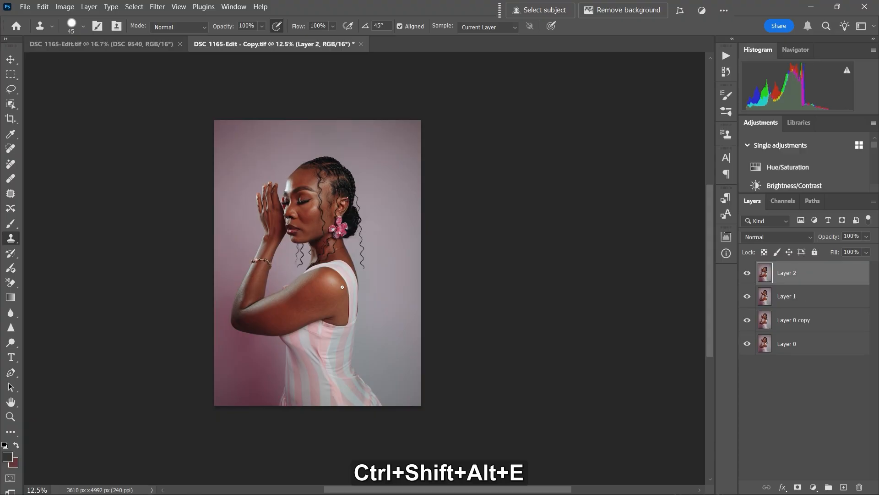
left_click(727, 57)
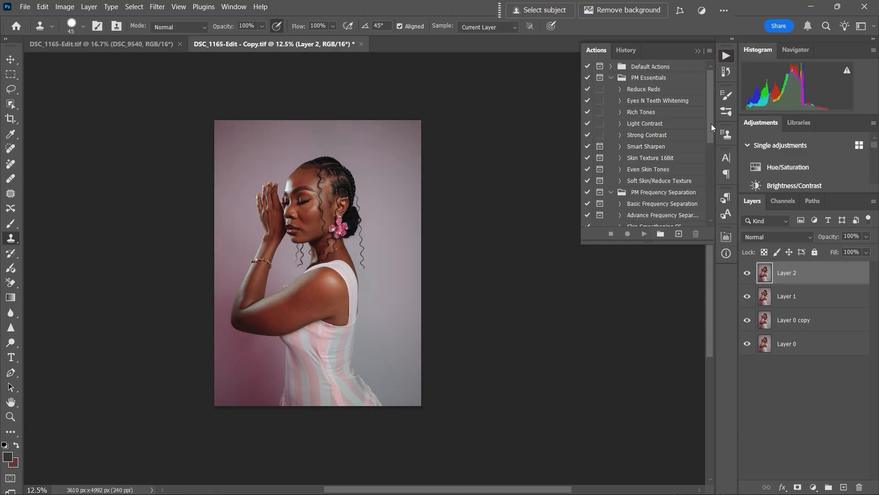
left_click_drag(711, 115, 711, 144)
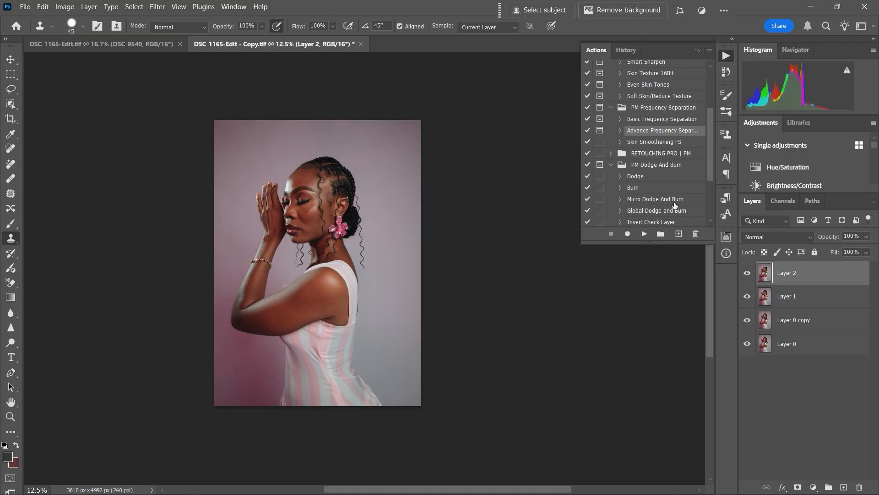
left_click(645, 235)
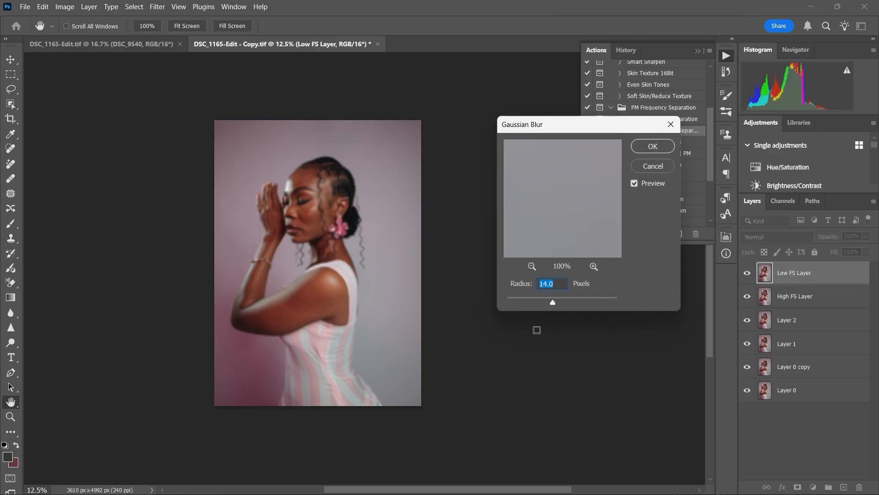
Step: Set the Gaussian Blur radius for the low-frequency layer to 6.0 pixels and accept it
left_click_drag(553, 304, 548, 303)
left_click_drag(540, 302, 542, 302)
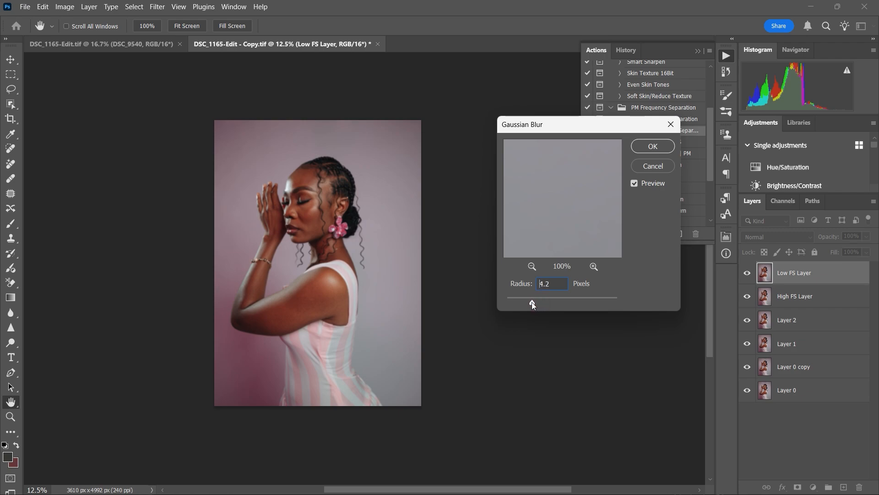
left_click_drag(526, 300, 523, 299)
left_click(529, 301)
mouse_move(538, 298)
left_mouse_down()
mouse_move(619, 299)
mouse_move(545, 304)
left_mouse_up()
left_click_drag(551, 301, 546, 303)
left_click_drag(548, 302, 548, 302)
left_click_drag(539, 301, 540, 301)
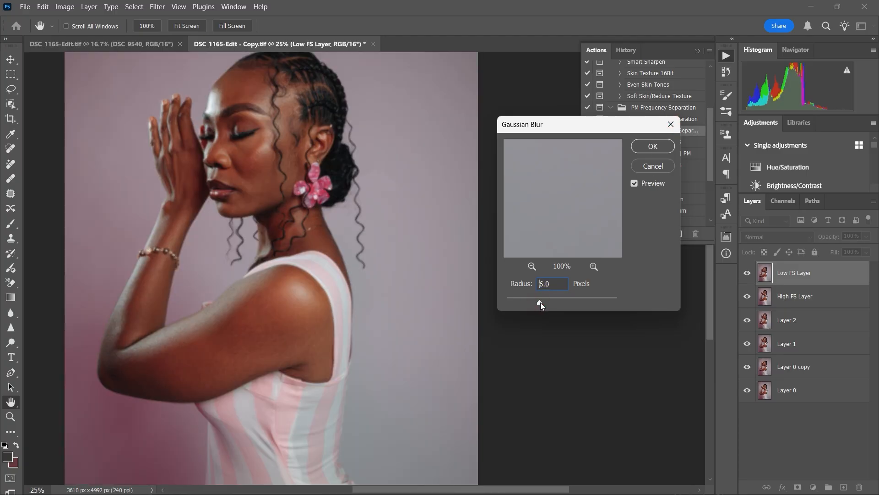
left_click(653, 147)
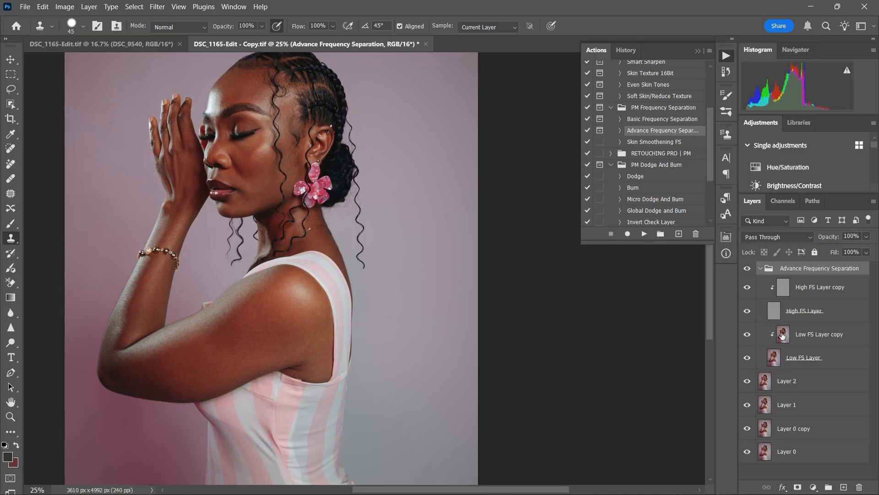
Step: Select the Low FS Layer copy and set up the Mixer Brush with a 150 px size
left_click(784, 336)
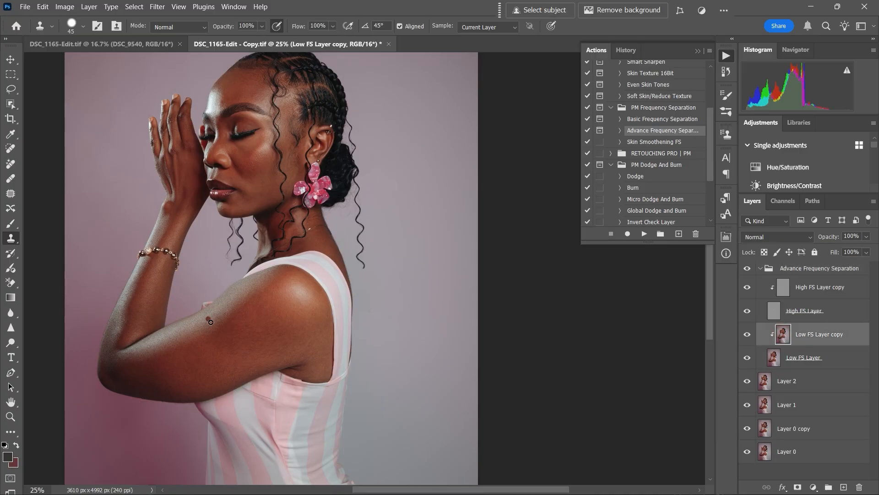
left_click(8, 432)
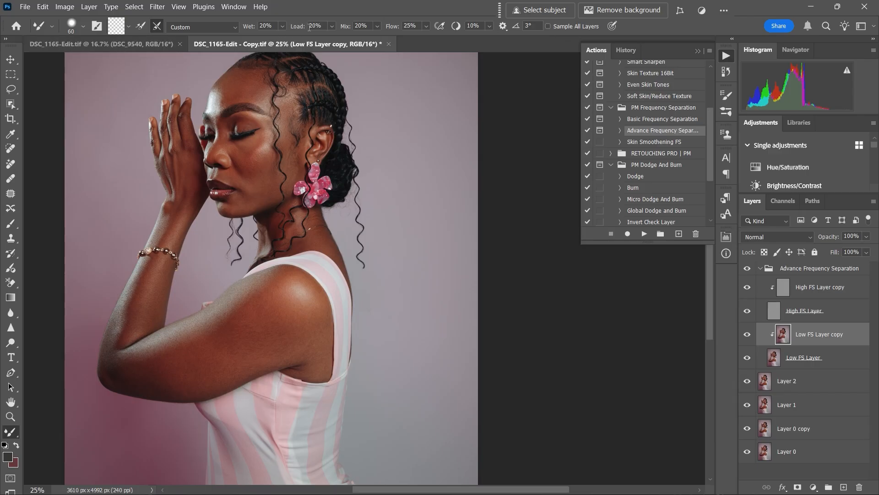
left_click(129, 26)
left_click(142, 50)
key("bracketright")
key("bracketright")
key("bracketright")
key("bracketright")
key("bracketright")
key("bracketright")
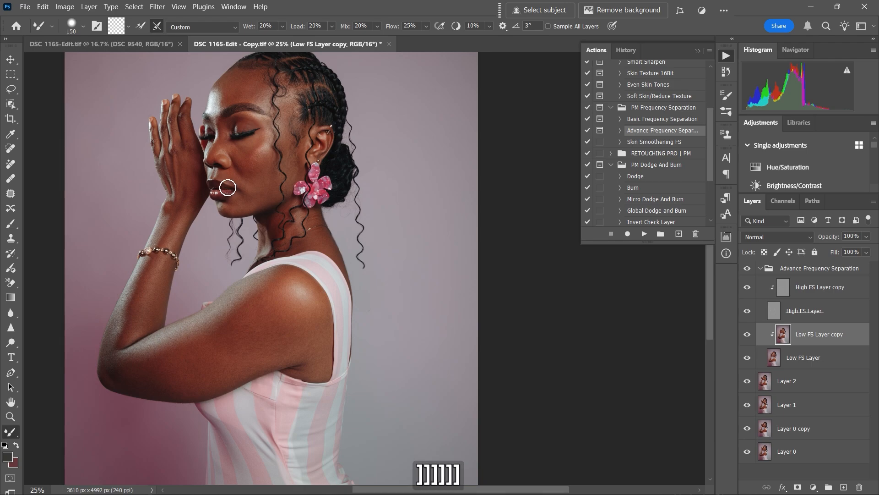
Step: Blend the skin tones along the front edge of the forehead with an 80 px Mixer Brush
key("ctrl+equal")
key("ctrl+equal")
key("ctrl+equal")
mouse_move(111, 74)
left_mouse_down()
mouse_move(217, 235)
mouse_move(244, 243)
mouse_move(243, 225)
left_mouse_up()
key("bracketleft")
key("bracketleft")
key("bracketright")
key("bracketright")
key("bracketright")
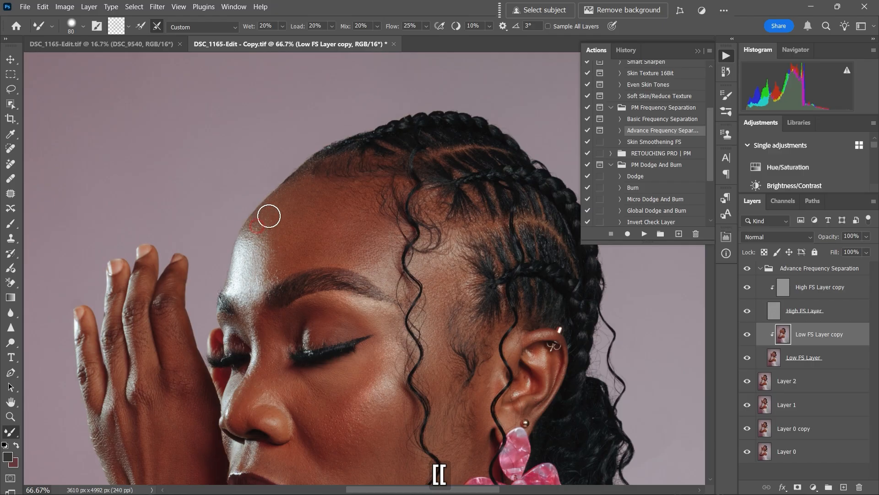
Step: Blend the skin tones in the upper centre of the forehead with a 175 px Mixer Brush
key("bracketleft")
key("bracketleft")
key("bracketleft")
key("bracketleft")
key("bracketleft")
key("bracketleft")
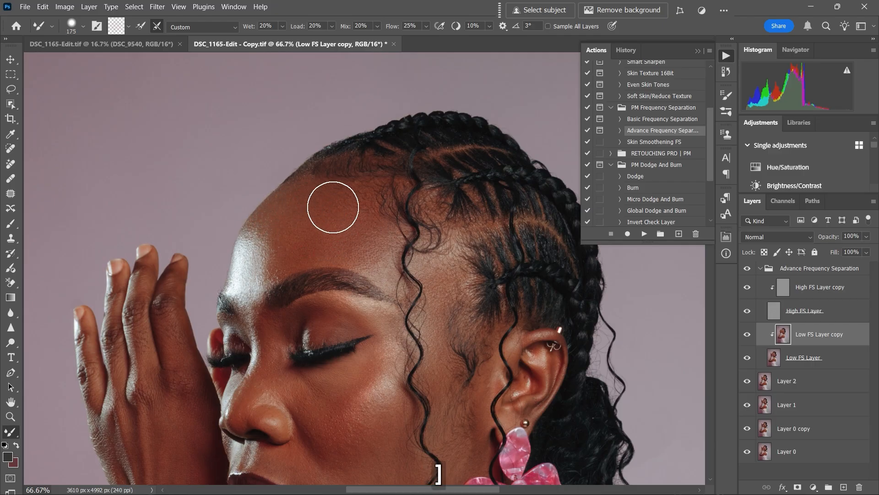
Step: Smooth the forehead tones above the eyebrow with Mixer Brush sizes between 125 and 175 px
key("bracketright")
key("bracketright")
key("bracketright")
key("bracketright")
key("bracketright")
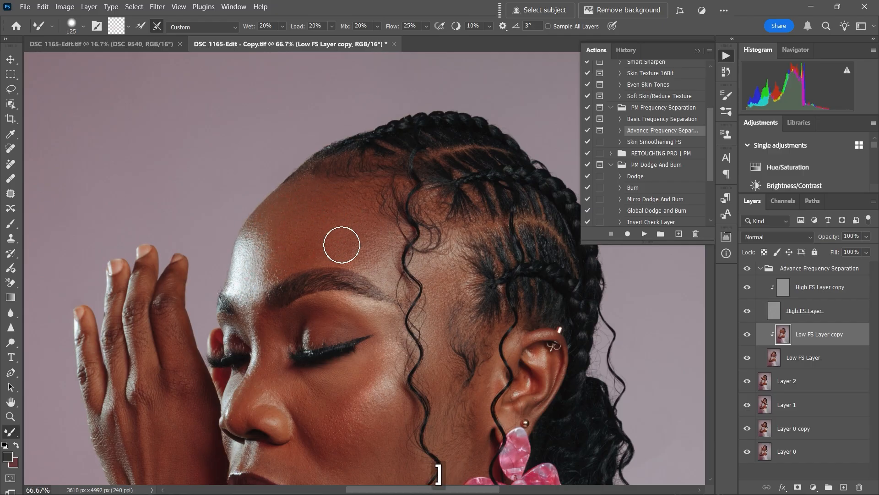
key("bracketleft")
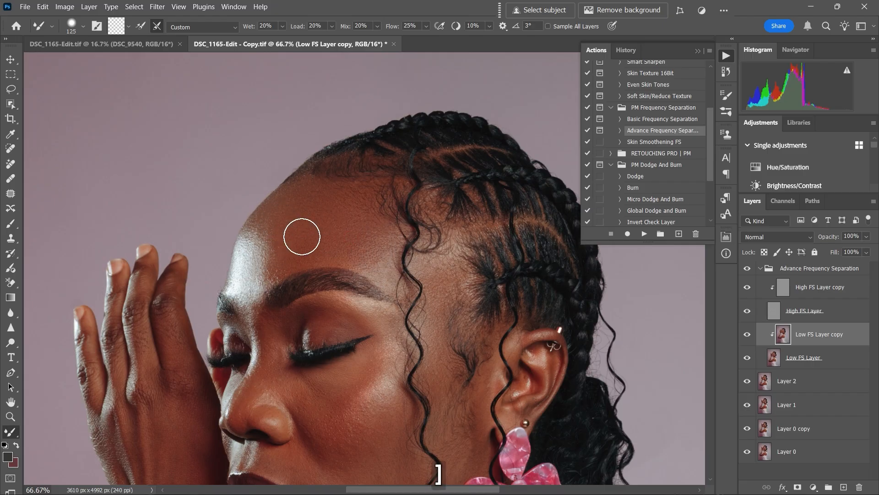
key("bracketright")
key("bracketright")
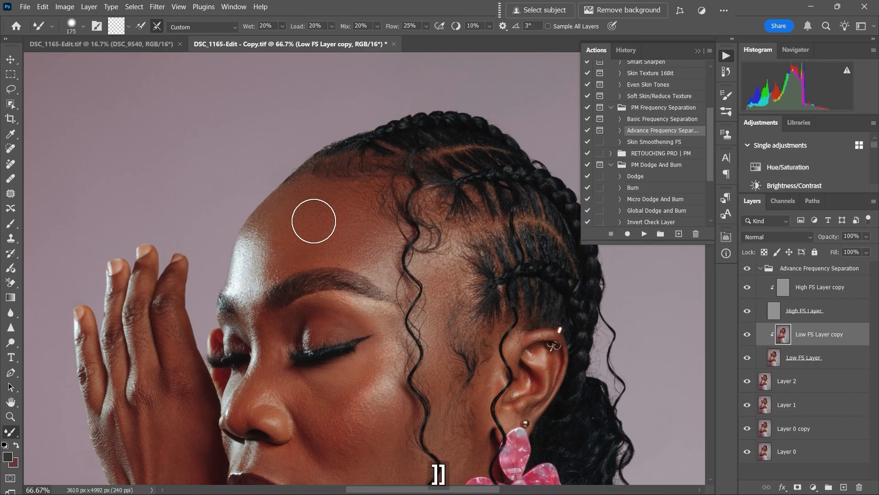
Step: Try a 150 px Mixer Brush stroke from mid-forehead toward the highlight above the brow, and undo it
key("bracketleft")
key("bracketleft")
key("bracketleft")
key("bracketleft")
key("bracketright")
key("bracketright")
key("bracketright")
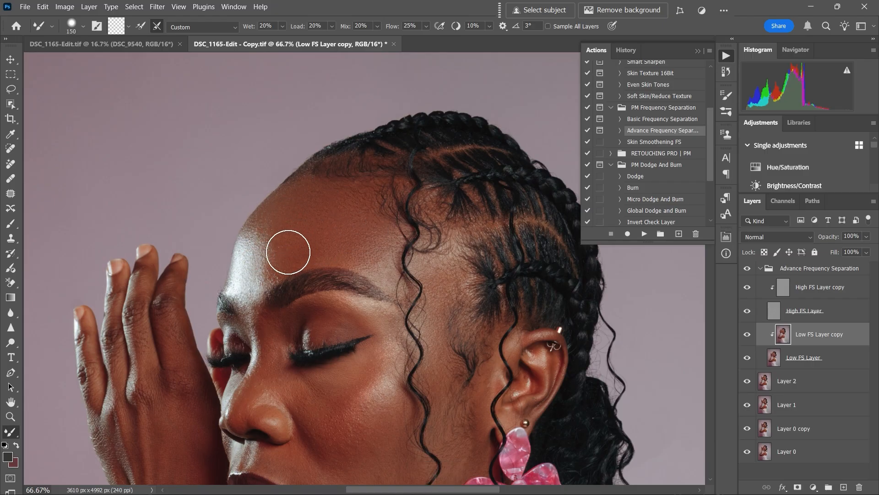
mouse_move(315, 220)
left_mouse_down()
mouse_move(288, 218)
mouse_move(278, 232)
mouse_move(288, 211)
mouse_move(257, 271)
mouse_move(264, 253)
left_mouse_up()
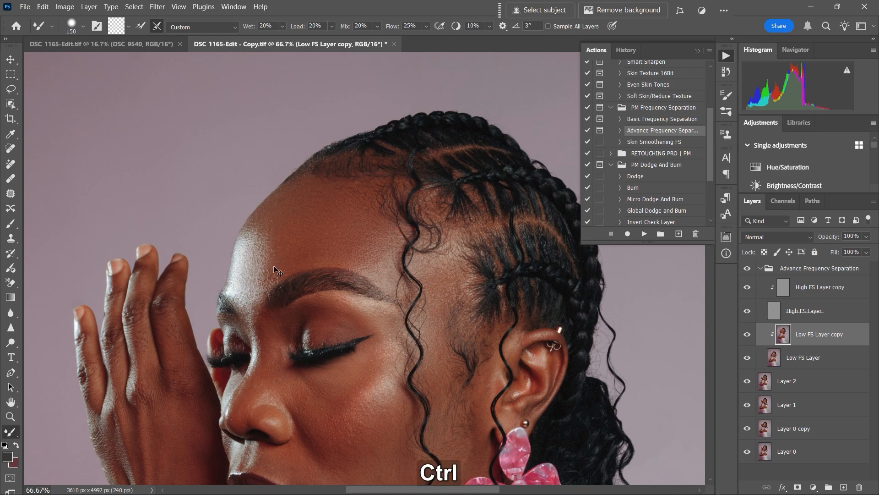
key("ctrl+z")
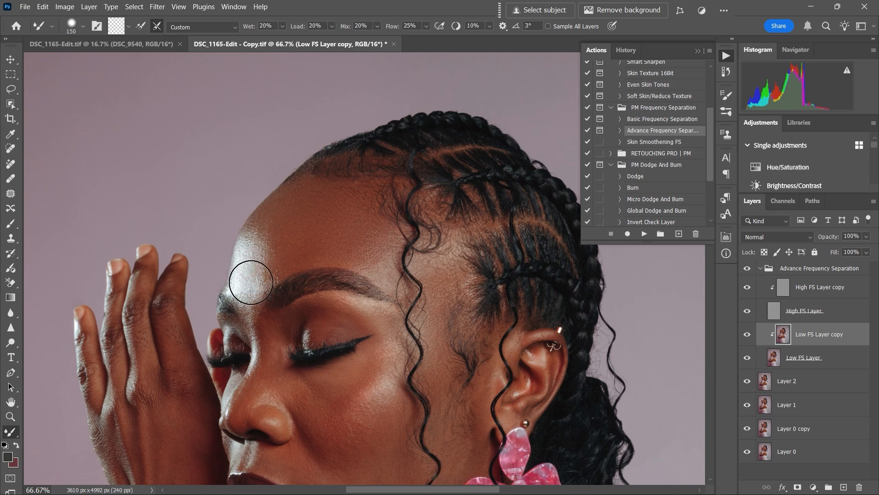
Step: Blend the forehead highlight and the central forehead tones, varying the Mixer Brush size around 150 px
key("bracketleft")
key("bracketleft")
key("bracketleft")
key("bracketright")
key("bracketright")
key("bracketright")
key("bracketleft")
key("bracketleft")
mouse_move(306, 218)
left_mouse_down()
mouse_move(328, 204)
mouse_move(333, 218)
mouse_move(338, 213)
mouse_move(337, 238)
left_mouse_up()
key("bracketright")
key("bracketright")
key("bracketright")
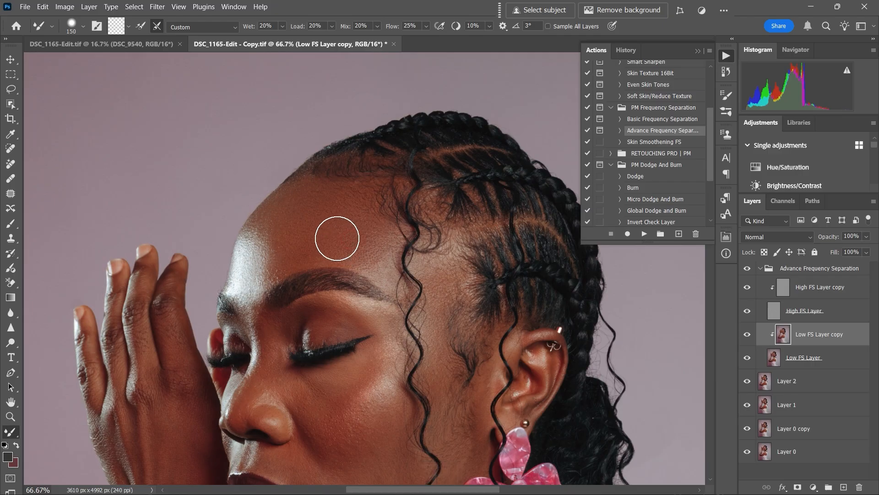
key("bracketright")
left_click(350, 230)
Step: Reduce the Mixer Brush to 90 px and blend the skin around the inner eyelid and nose bridge
key("bracketleft")
key("bracketleft")
key("bracketleft")
key("bracketleft")
key("ctrl+minus")
key("ctrl+minus")
key("bracketright")
key("bracketright")
key("bracketright")
key("bracketleft")
key("bracketleft")
key("bracketright")
key("bracketright")
key("bracketleft")
key("bracketleft")
key("bracketleft")
left_click(322, 303)
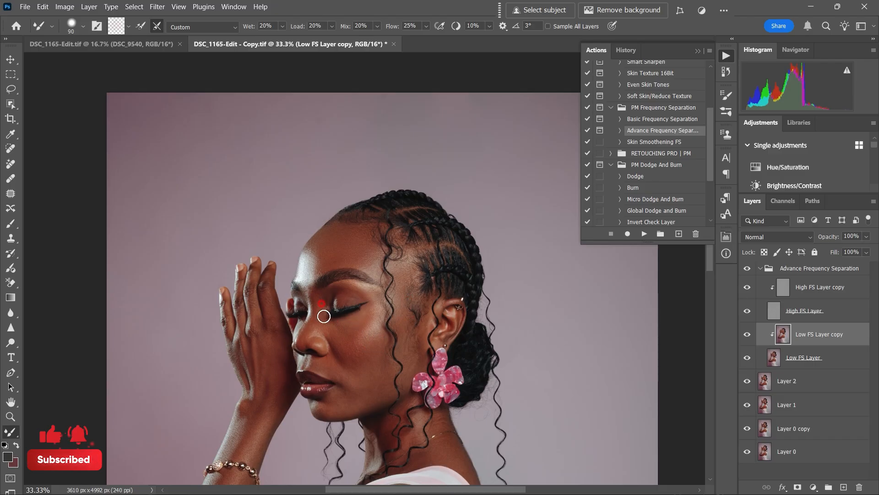
Step: Blend the skin tones on the cheek below the closed eye, adjusting the Mixer Brush size to fit
key("bracketright")
key("bracketright")
key("bracketright")
key("bracketleft")
key("bracketleft")
key("bracketleft")
key("bracketleft")
key("bracketright")
key("bracketright")
key("bracketright")
key("bracketright")
left_click(343, 333)
Step: Blend the skin tones in front of the ear with a 90 px Mixer Brush
key("bracketright")
key("bracketright")
key("bracketright")
key("bracketleft")
key("bracketleft")
key("bracketleft")
key("bracketleft")
key("bracketleft")
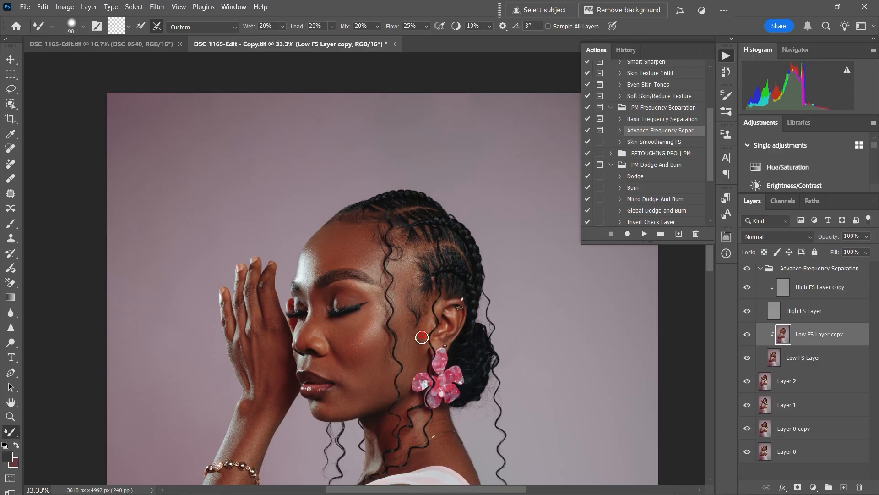
Step: Blend the skin tones from the front of the ear to the jaw, enlarging the Mixer Brush to 175 px
key("bracketright")
key("bracketright")
key("bracketright")
key("bracketright")
key("bracketright")
key("bracketleft")
key("bracketright")
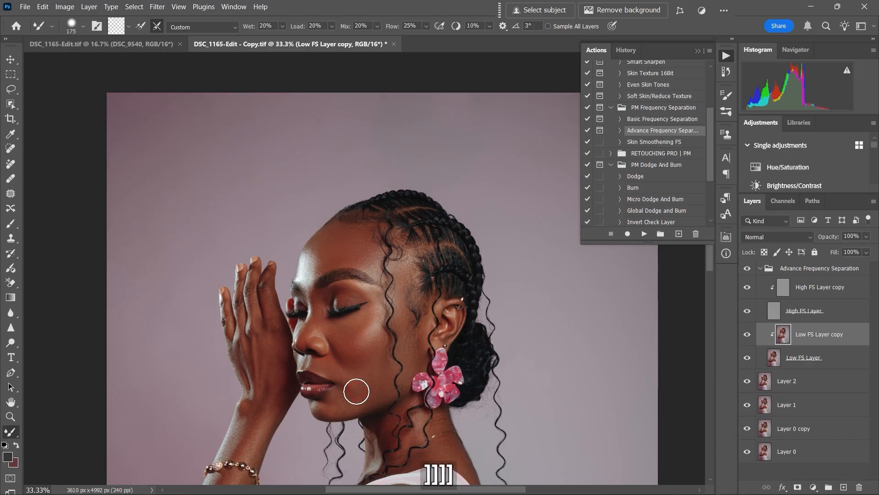
Step: Blend the jaw and chin tones, varying the Mixer Brush size up to 200 px
key("bracketleft")
key("bracketleft")
key("bracketright")
key("bracketleft")
key("bracketleft")
key("bracketleft")
key("bracketright")
key("bracketright")
key("bracketright")
key("bracketright")
key("bracketright")
Step: Check the whole portrait and blend the cheek tones with the Mixer Brush between 80 and 175 px
key("ctrl+minus")
key("ctrl+minus")
key("ctrl+minus")
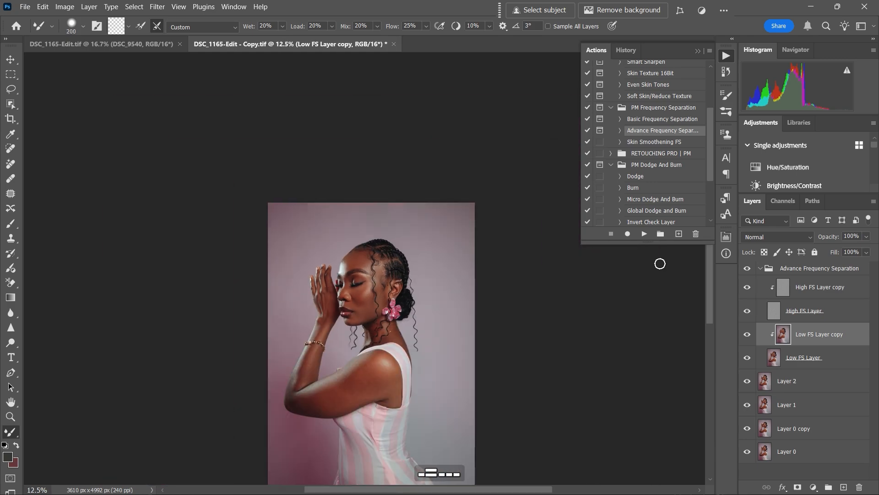
middle_click(365, 305)
left_click(127, 45)
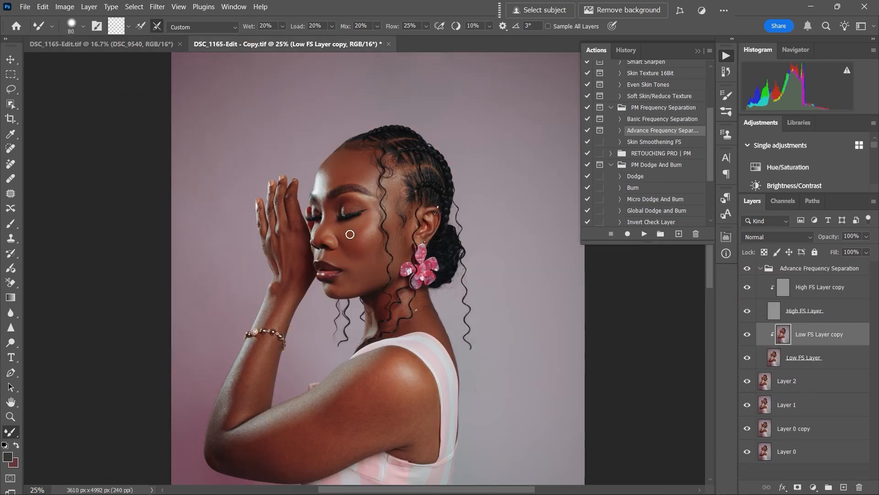
key("bracketright")
key("bracketright")
key("bracketright")
key("bracketright")
key("bracketright")
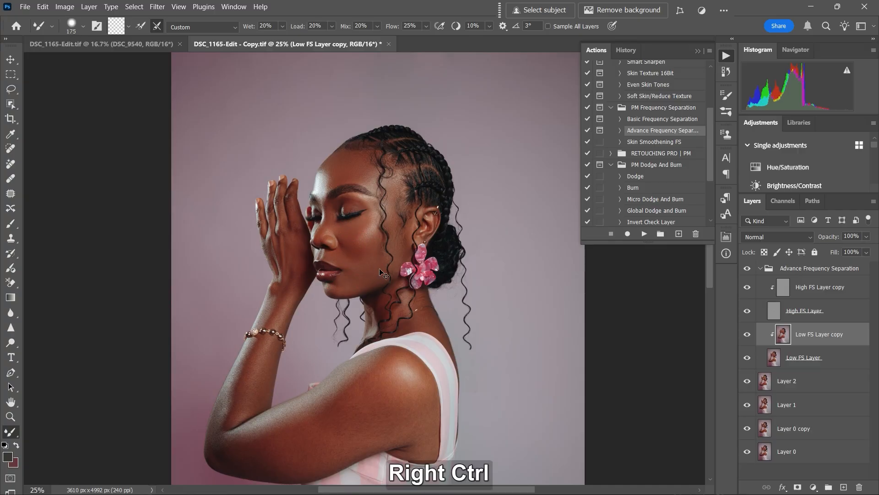
Step: Blend the skin tones on the closed eyelid with an 80 px Mixer Brush
key("ctrl+plus")
key("bracketleft")
key("bracketleft")
key("bracketleft")
key("bracketleft")
key("bracketright")
key("bracketright")
key("bracketright")
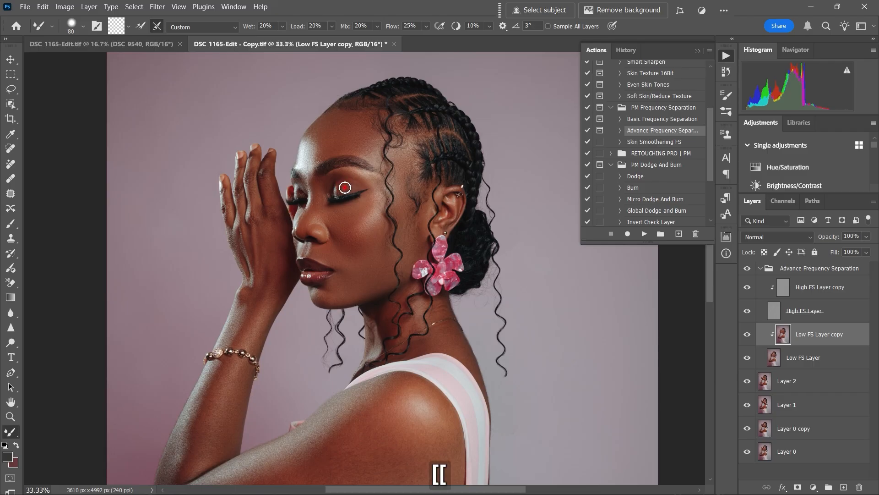
key("bracketleft")
key("bracketleft")
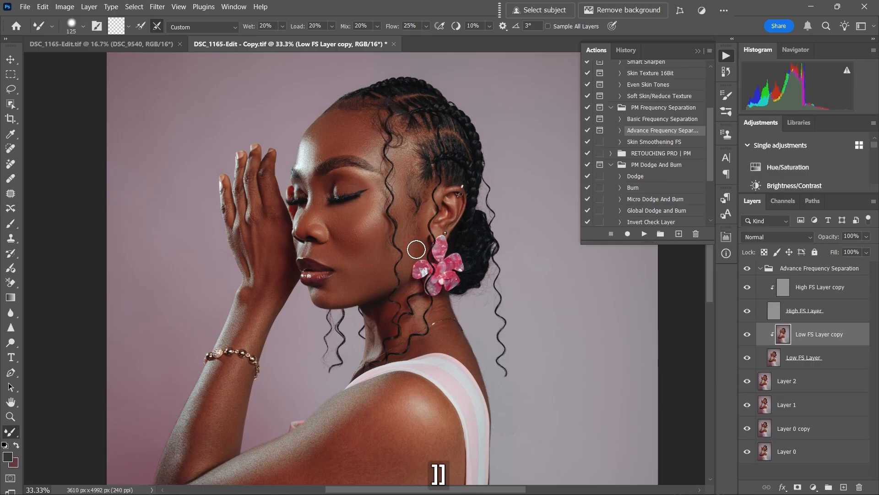
Step: Blend the skin beside the earlobe at 125 px and the underside of the chin at 100 px
key("bracketright")
key("bracketright")
key("bracketright")
key("bracketleft")
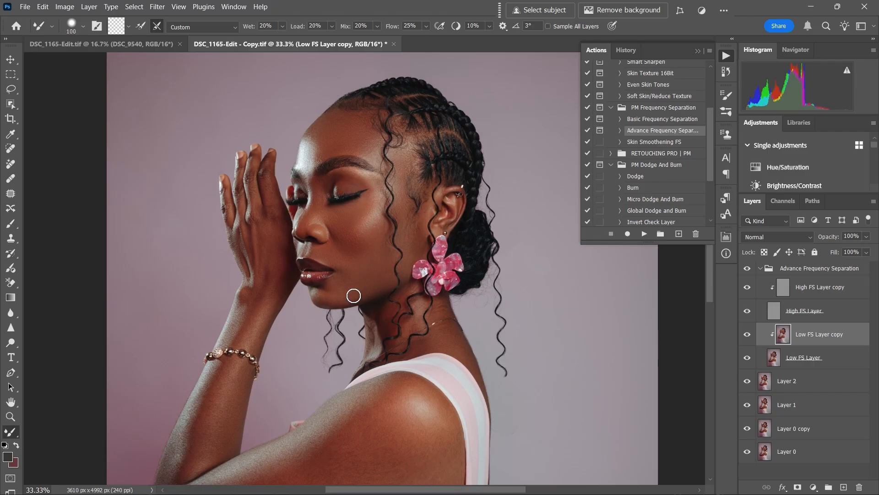
Step: Refine the lower-face tones with varying brush sizes and compare them with the Advance Frequency Separation group hidden and shown
key("ctrl+equal")
key("ctrl+equal")
key("bracketleft")
key("bracketleft")
key("bracketleft")
key("bracketleft")
key("bracketright")
key("bracketright")
key("bracketright")
key("bracketright")
left_click(747, 268)
left_click(747, 268)
Step: Blend the skin tones on the front of the chin with a 90 px Mixer Brush
key("bracketright")
key("bracketright")
key("bracketright")
key("bracketleft")
key("bracketleft")
key("bracketleft")
key("bracketleft")
key("bracketleft")
key("bracketleft")
key("bracketright")
key("bracketright")
key("bracketright")
key("bracketleft")
key("bracketleft")
key("bracketleft")
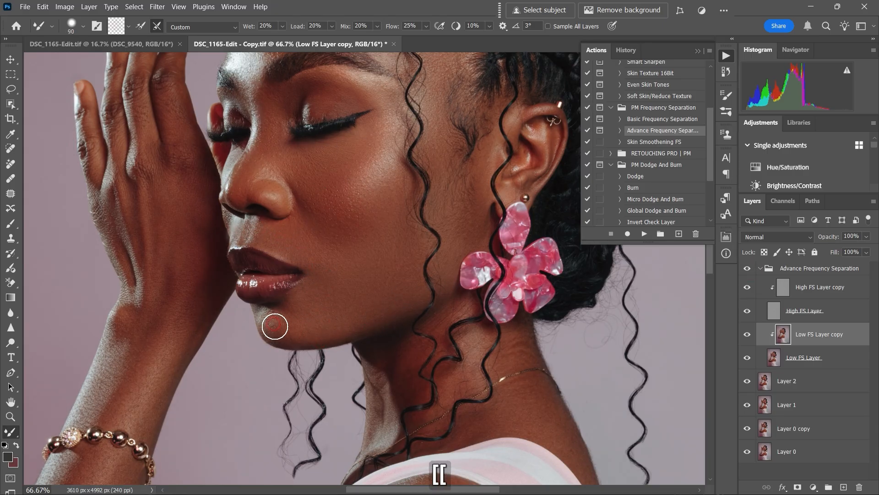
Step: Blend the skin tones between the nose and the upper lip with a 100 px Mixer Brush
key("bracketright")
key("bracketright")
key("bracketright")
key("bracketright")
key("bracketright")
key("bracketleft")
key("bracketleft")
key("bracketleft")
key("bracketleft")
key("bracketleft")
key("bracketleft")
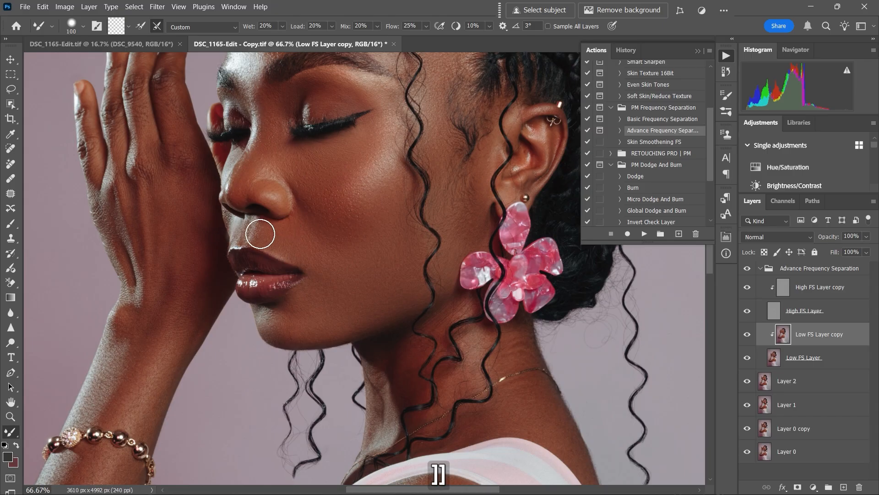
Step: Blend the skin tones around the nose tip, varying the Mixer Brush size around 50 px
key("bracketright")
key("bracketright")
key("bracketright")
key("bracketright")
key("bracketright")
key("bracketright")
key("bracketright")
key("bracketright")
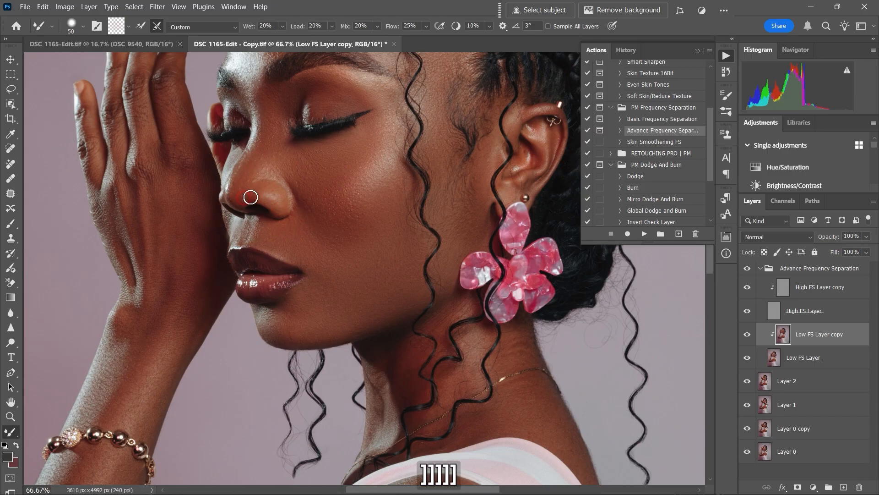
key("bracketright")
key("bracketright")
key("bracketleft")
key("bracketleft")
key("bracketright")
key("bracketright")
key("bracketleft")
key("bracketleft")
key("bracketleft")
key("bracketright")
Step: Blend the forehead tones above the eyebrow, varying the Mixer Brush size around 125 px
left_click_drag(226, 241, 227, 362)
key("bracketleft")
key("bracketleft")
key("bracketleft")
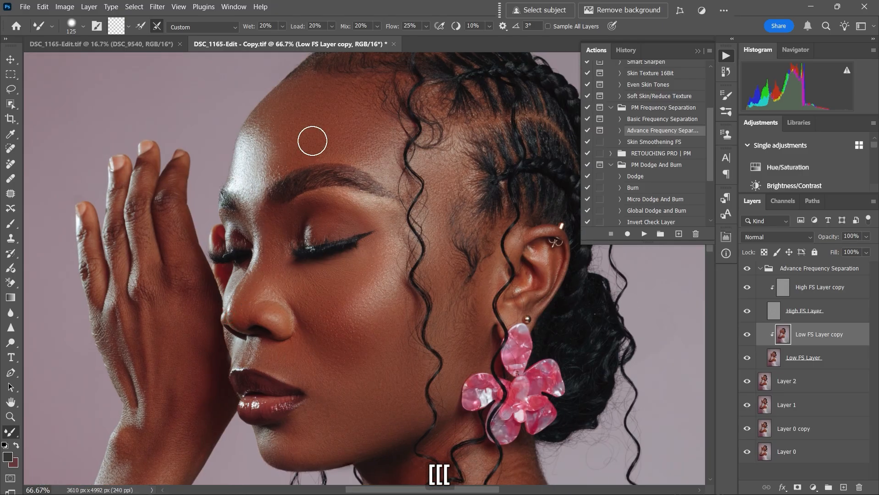
key("bracketright")
key("bracketright")
key("bracketright")
key("bracketright")
key("bracketleft")
key("bracketleft")
key("bracketleft")
key("bracketleft")
Step: Blend the skin tones beside the outer corner of the closed eye, adjusting the Mixer Brush size to fit
left_click_drag(376, 246, 374, 246)
key("bracketright")
key("bracketright")
key("bracketright")
key("bracketleft")
key("bracketleft")
key("bracketright")
key("bracketright")
key("bracketright")
Step: Blend the skin tones along the fingers of the raised hand, varying the Mixer Brush size around 50 px
key("bracketleft")
key("bracketleft")
key("bracketleft")
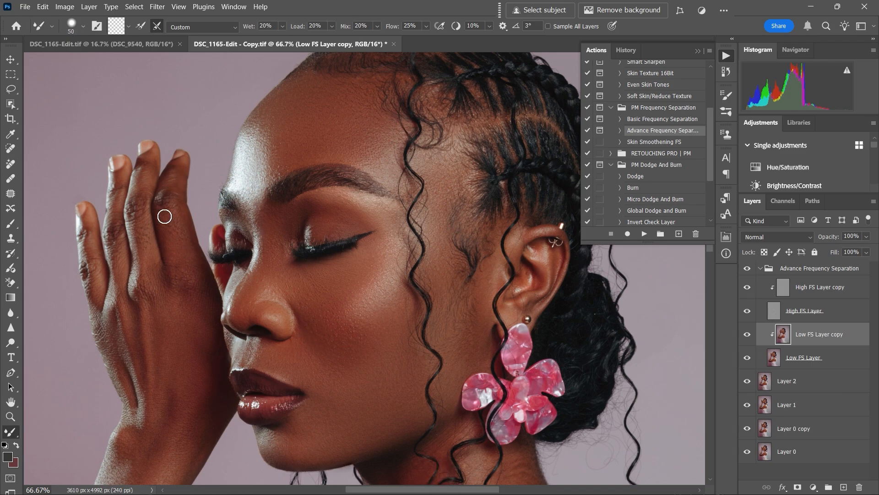
key("bracketleft")
key("bracketleft")
key("bracketleft")
key("bracketleft")
key("bracketleft")
key("bracketright")
key("bracketright")
key("bracketleft")
key("bracketleft")
key("bracketright")
key("bracketright")
key("bracketright")
key("bracketleft")
key("bracketleft")
key("bracketleft")
key("bracketright")
key("bracketright")
key("bracketright")
key("bracketleft")
key("bracketleft")
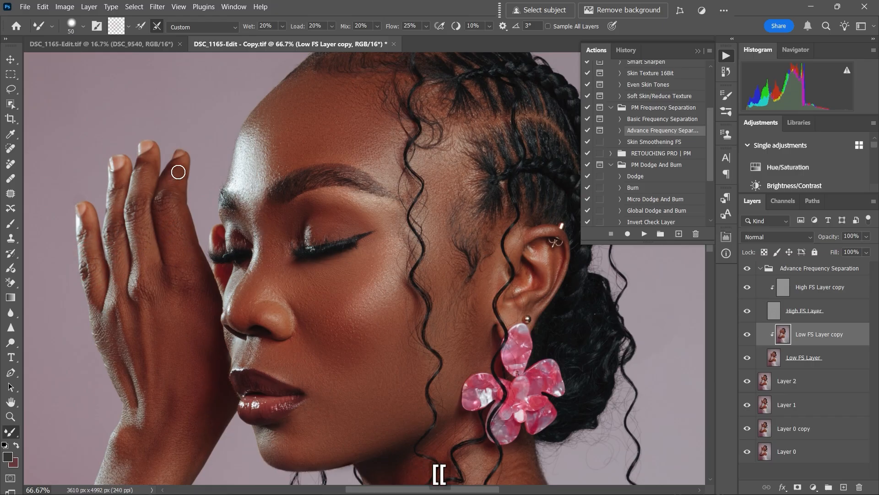
Step: Enlarge the Mixer Brush to 175 px and blend the skin tones on the wrist above the bracelet
key("bracketright")
key("bracketright")
key("bracketright")
key("ctrl+minus")
key("ctrl+minus")
key("ctrl+minus")
key("bracketright")
key("bracketright")
key("bracketright")
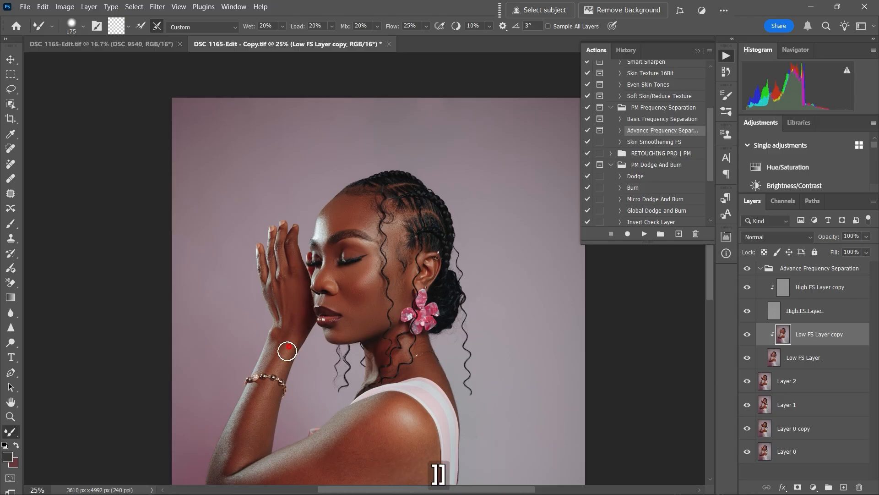
Step: Reduce the Mixer Brush to 80 px and blend the remaining uneven tones on the fingers
key("bracketleft")
key("bracketleft")
key("bracketleft")
key("bracketleft")
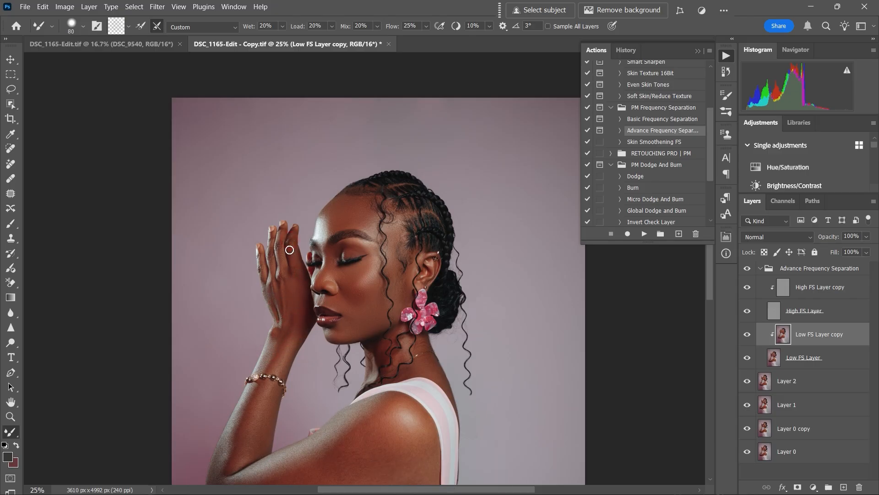
Step: Blend the skin tones on the forearm below the bracelet and around the elbow, enlarging the Mixer Brush to 300 px
key("bracketleft")
left_click_drag(266, 389, 269, 308)
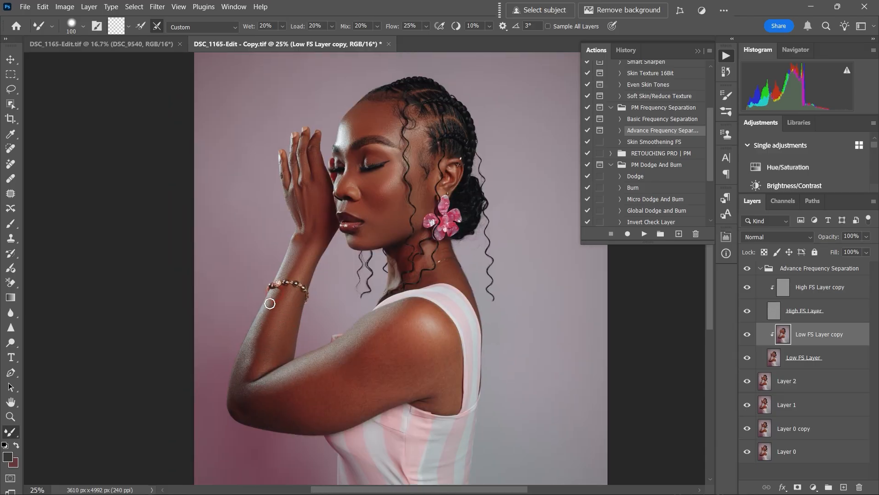
key("bracketleft")
key("bracketleft")
key("bracketleft")
key("bracketright")
key("bracketright")
key("bracketright")
key("bracketright")
key("bracketright")
key("bracketright")
key("bracketright")
key("bracketright")
key("bracketright")
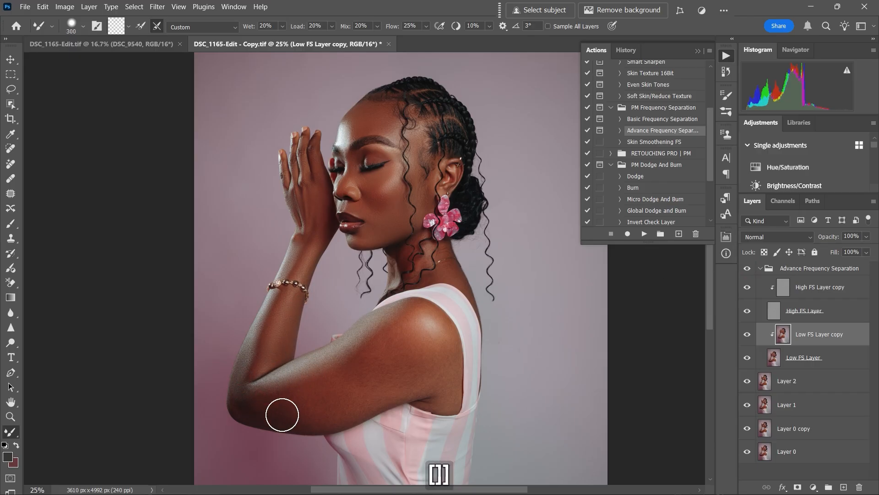
Step: Blend the skin tones across the upper arm and shoulder with the Mixer Brush at 300 and 250 px
key("bracketleft")
key("bracketleft")
key("bracketleft")
key("bracketleft")
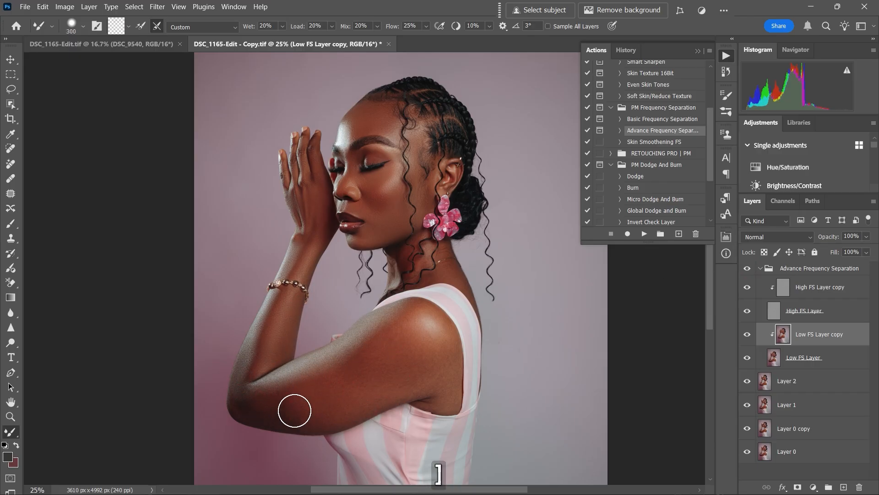
key("bracketleft")
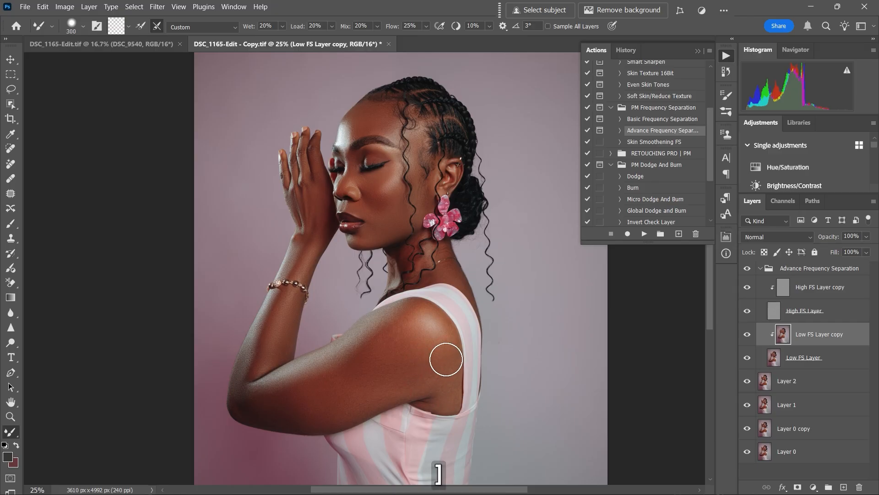
key("bracketright")
key("bracketright")
key("bracketleft")
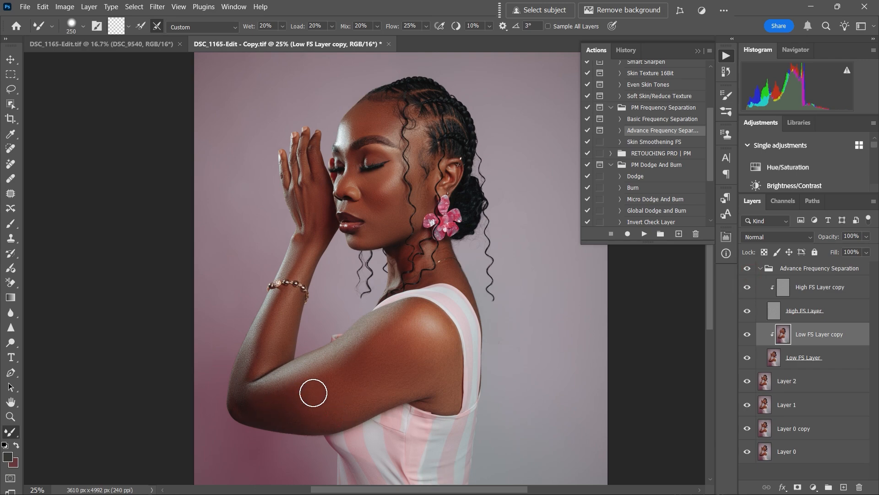
Step: Reduce the Mixer Brush to about 90 px and blend the skin tones on the back of the neck
key("bracketleft")
key("bracketleft")
key("bracketleft")
key("bracketleft")
key("bracketleft")
key("bracketleft")
key("bracketleft")
key("bracketright")
key("bracketright")
key("bracketright")
key("bracketright")
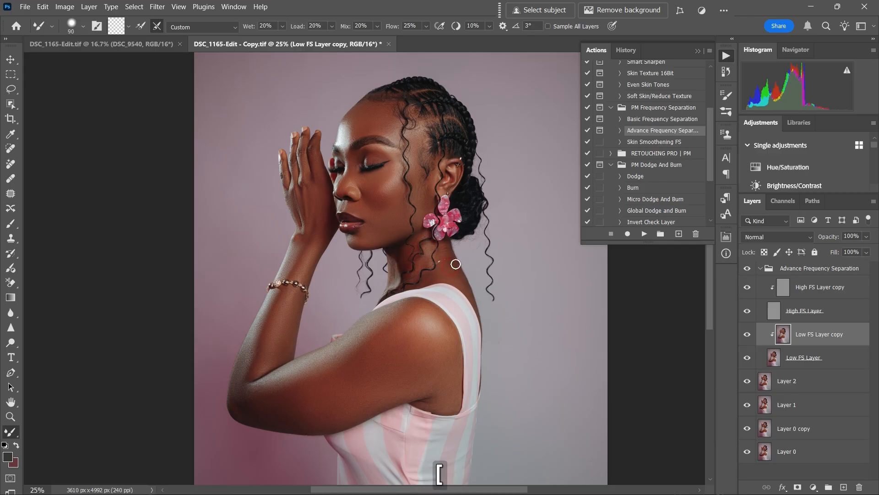
Step: Blend the skin tones around the necklace and up to the cheek, varying the Mixer Brush between 80 and 125 px
key("ctrl+plus")
key("bracketleft")
key("bracketright")
key("bracketright")
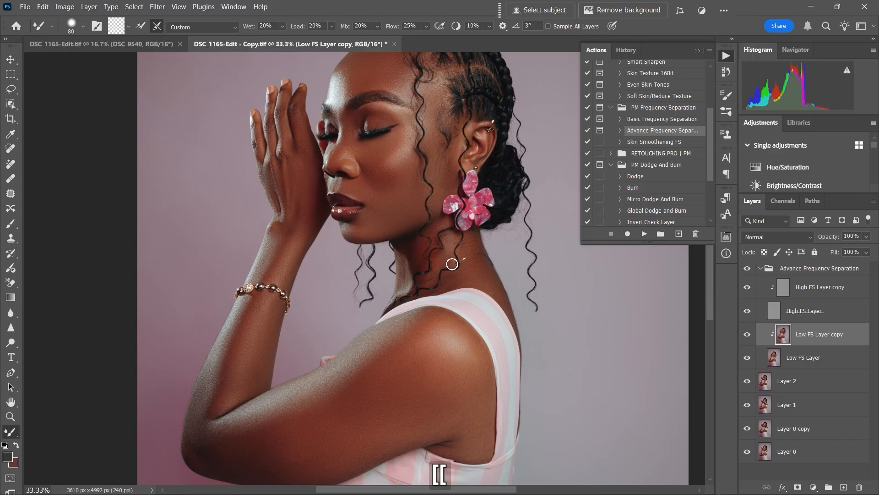
key("bracketright")
key("bracketright")
key("bracketright")
key("bracketright")
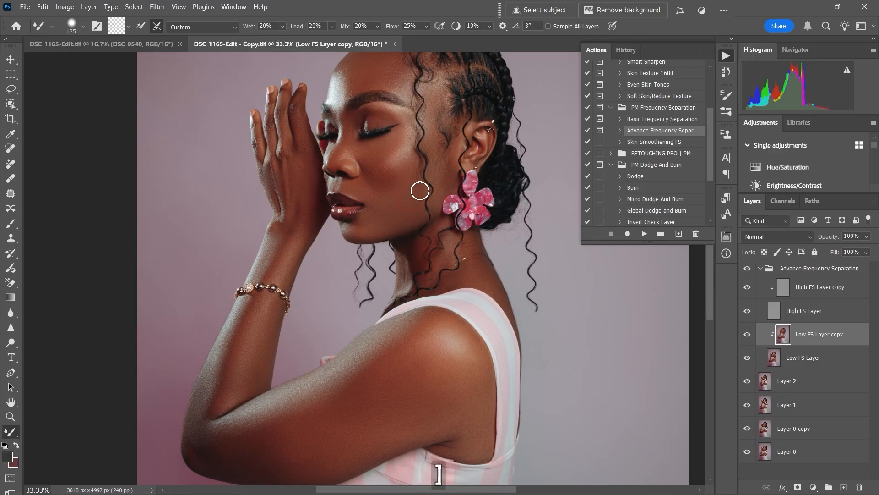
Step: Adjust the Mixer Brush to 175 px and blend the skin tones on the wrist of the raised hand
key("bracketleft")
key("bracketleft")
key("bracketleft")
key("bracketleft")
key("bracketleft")
key("bracketright")
key("bracketright")
key("bracketright")
key("bracketright")
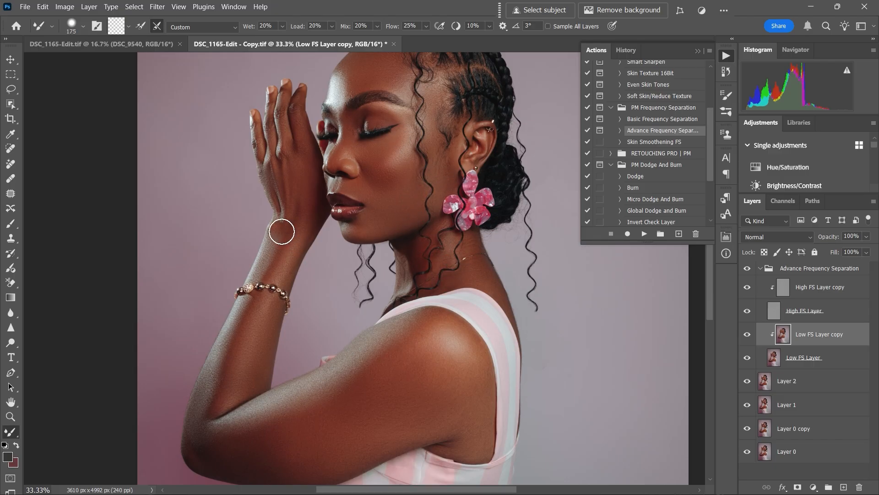
Step: Enlarge the Mixer Brush to 400 px and smooth the broad tones of the upper arm
scroll(341, 416, "down", 3)
key("bracketright")
key("bracketright")
key("bracketright")
key("bracketright")
key("bracketright")
key("bracketright")
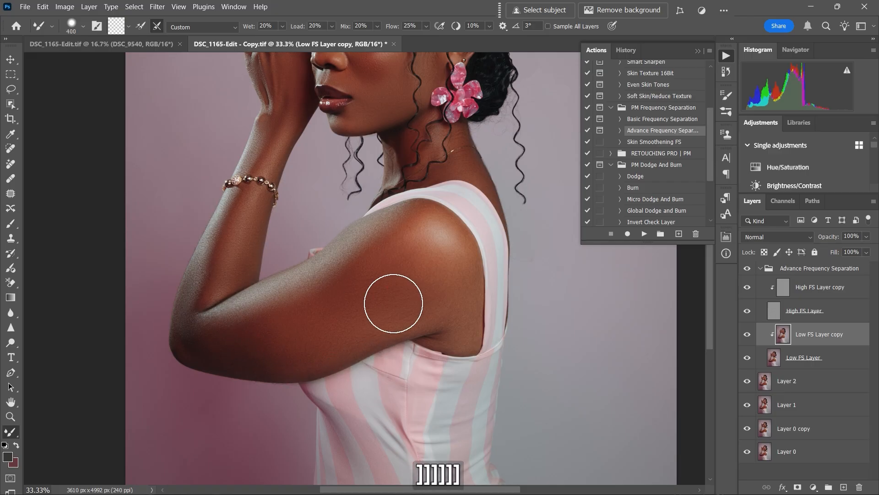
Step: Reduce the Mixer Brush to 175 px and blend the skin tones on the back of the raised hand
key("ctrl+minus")
key("ctrl+minus")
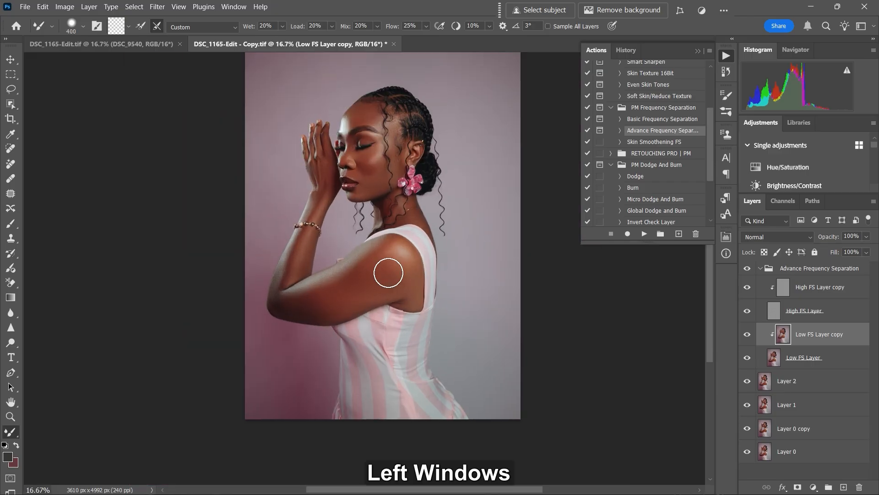
key("bracketleft")
key("bracketleft")
key("bracketleft")
key("bracketleft")
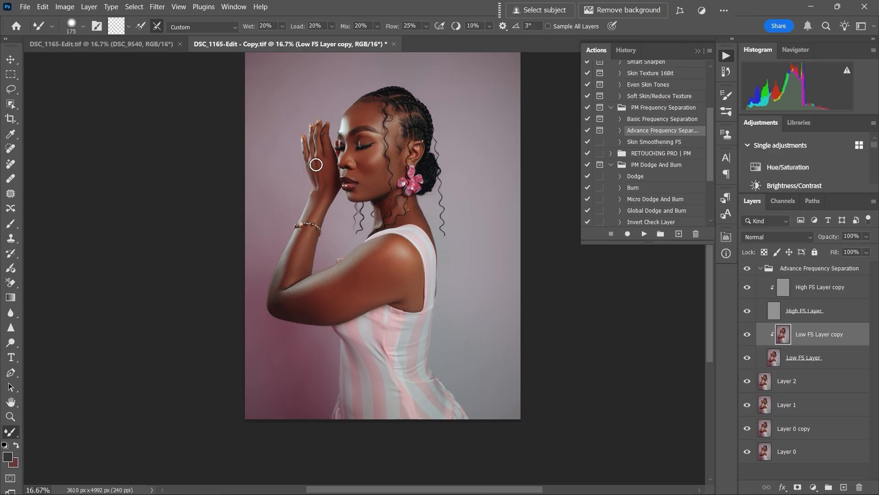
Step: Set the Mixer Brush to 90 px and blend the skin tones at the side of the neck
key("bracketright")
key("bracketright")
key("bracketright")
key("bracketright")
key("bracketright")
key("bracketright")
key("bracketleft")
key("bracketleft")
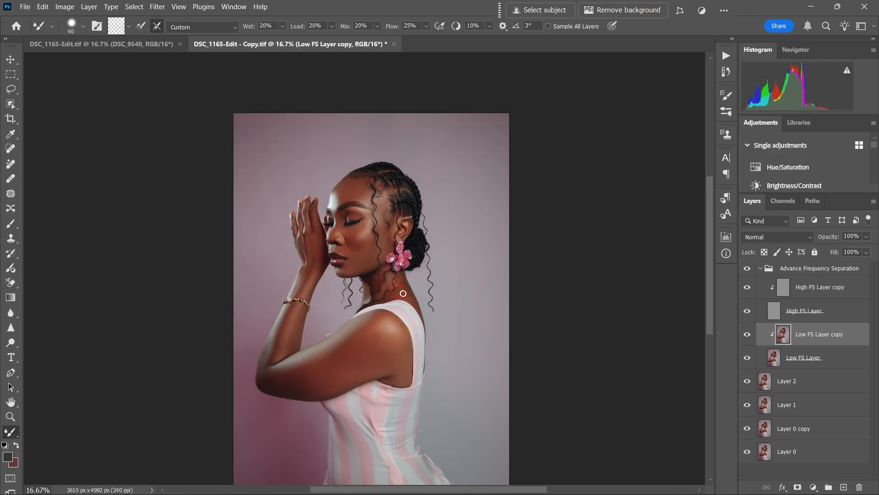
Step: Enlarge the Mixer Brush to 175 px for the base of the neck, and finish the blending at 100 px
key("bracketright")
key("bracketright")
key("bracketright")
key("bracketright")
key("bracketright")
key("bracketright")
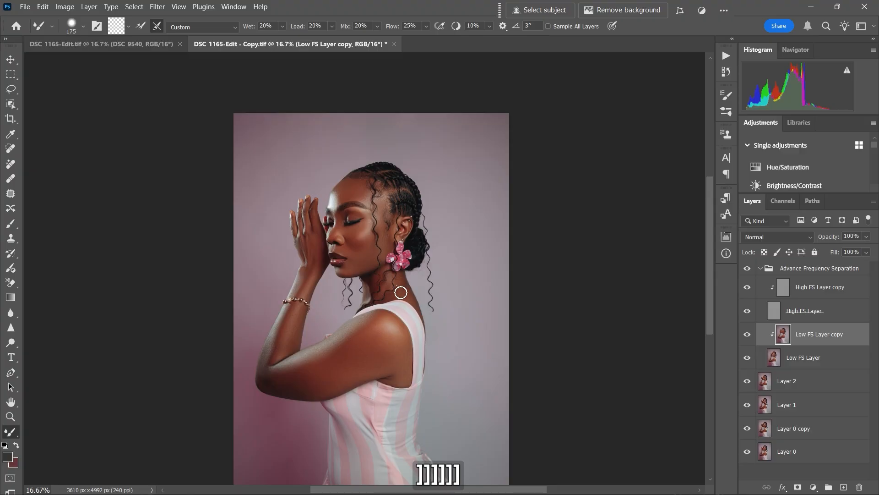
key("bracketleft")
key("bracketleft")
key("bracketleft")
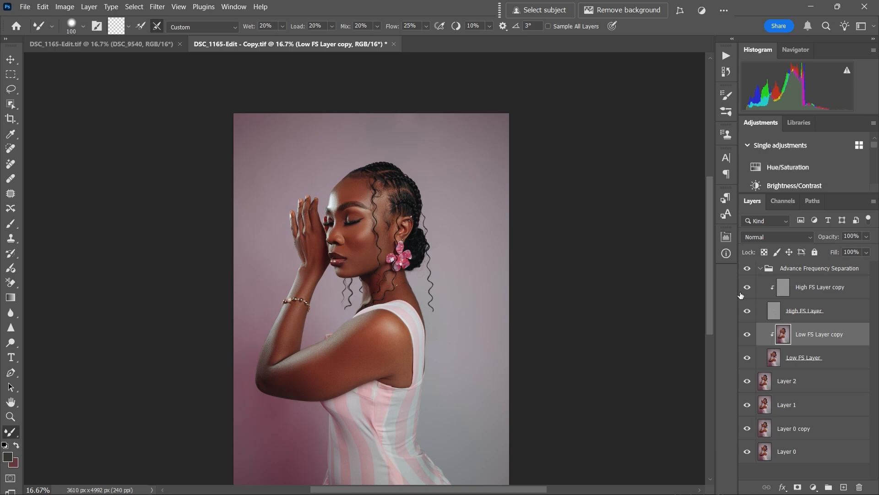
Step: Compare the portrait with and without the Advance Frequency Separation group, and blend the upper arm with a 300 px Mixer Brush
left_click(749, 269)
left_click(749, 269)
left_click(748, 269)
left_click(747, 270)
key("bracketright")
key("bracketright")
key("bracketright")
key("bracketright")
key("bracketright")
key("bracketright")
mouse_move(380, 360)
left_mouse_down()
mouse_move(319, 385)
mouse_move(337, 357)
left_mouse_up()
Step: Recheck the group's before and after, and blend the elbow crease on Low FS Layer copy with a 200 px Mixer Brush
left_click(747, 269)
left_click(747, 269)
left_click(748, 270)
left_click(747, 273)
left_click(760, 269)
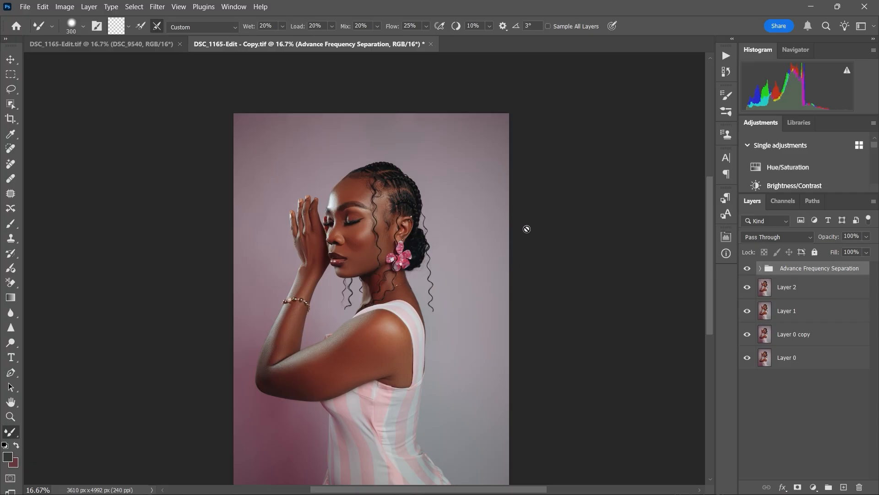
key("bracketleft")
left_click(760, 268)
left_click(787, 334)
key("bracketleft")
key("bracketleft")
key("bracketleft")
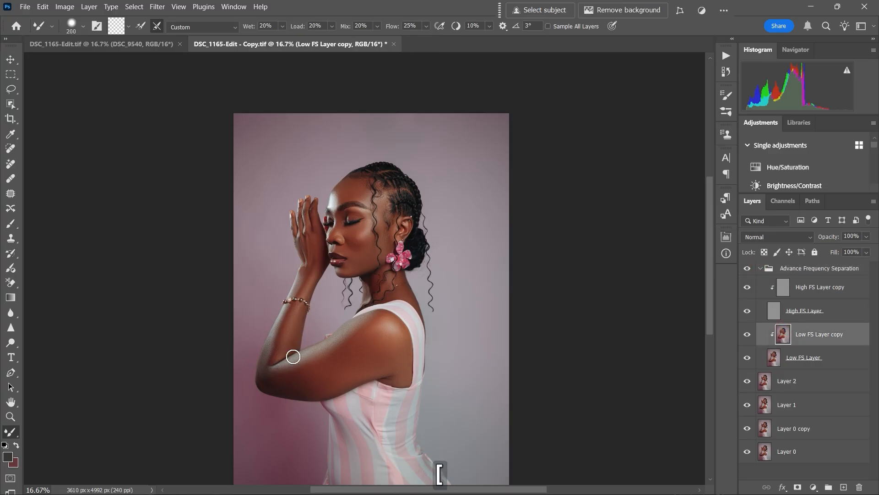
Step: Blend the forearm skin tones just below the bracelet, reducing the Mixer Brush from 125 to 100 px
key("bracketleft")
key("bracketleft")
key("bracketright")
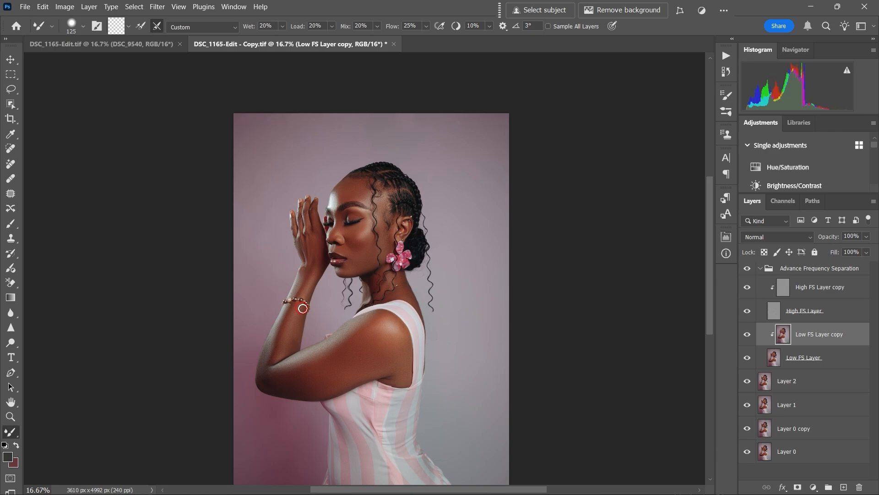
key("bracketleft")
key("bracketleft")
key("bracketleft")
key("bracketright")
key("bracketright")
Step: Compare the skin retouch before and after, and lower the Advance Frequency Separation group's opacity to 76%
left_click(747, 269)
left_click(747, 271)
left_click(748, 273)
left_click(748, 273)
left_click(760, 269)
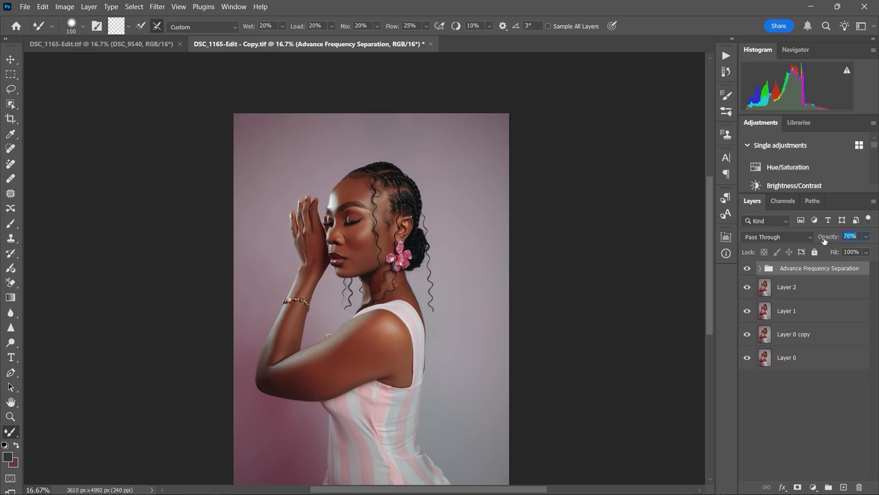
left_click(749, 273)
left_click(748, 274)
Step: Examine the face, hand and neck at 50% zoom with the Advance Frequency Separation group shown and hidden
key("ctrl+equal")
key("ctrl+equal")
key("ctrl+equal")
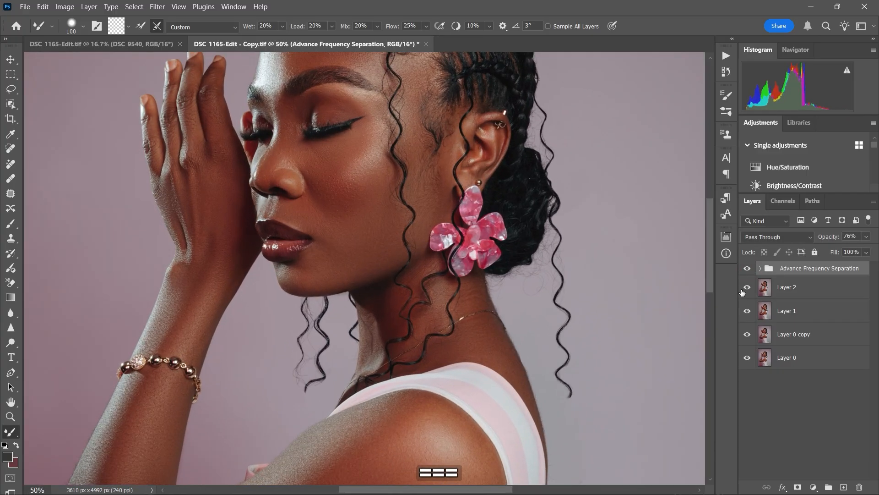
key("super")
left_click(748, 270)
left_click(748, 270)
left_click(748, 270)
left_click(748, 270)
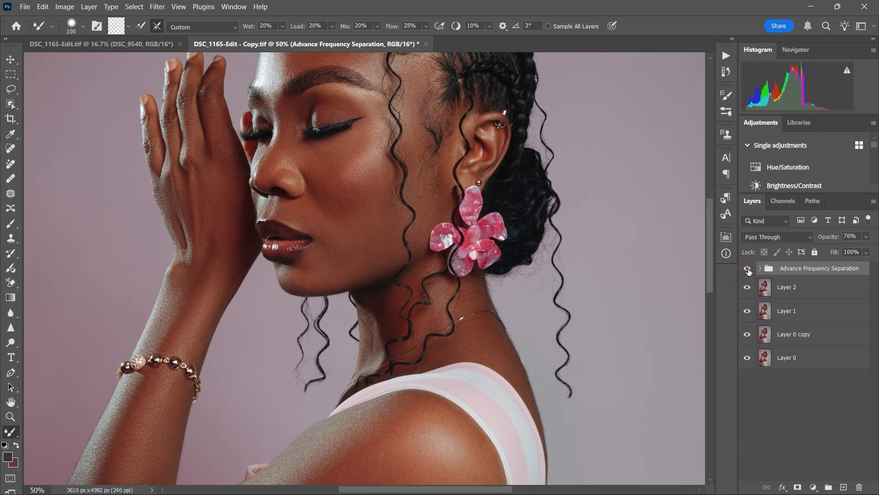
left_click_drag(559, 251, 559, 292)
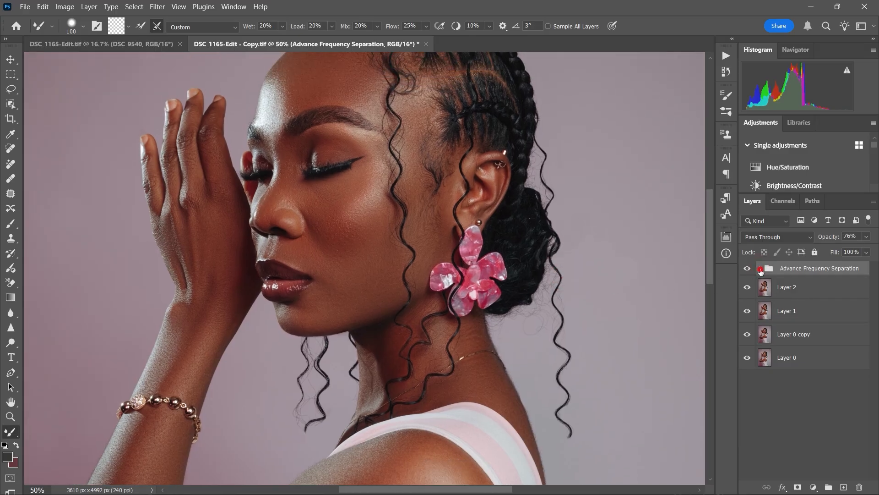
Step: Restore the Advance Frequency Separation group to 100% opacity and activate Low FS Layer copy with a 60 px Mixer Brush
left_click(760, 270)
left_click(810, 334)
key("[")
key("[")
key("[")
key("[")
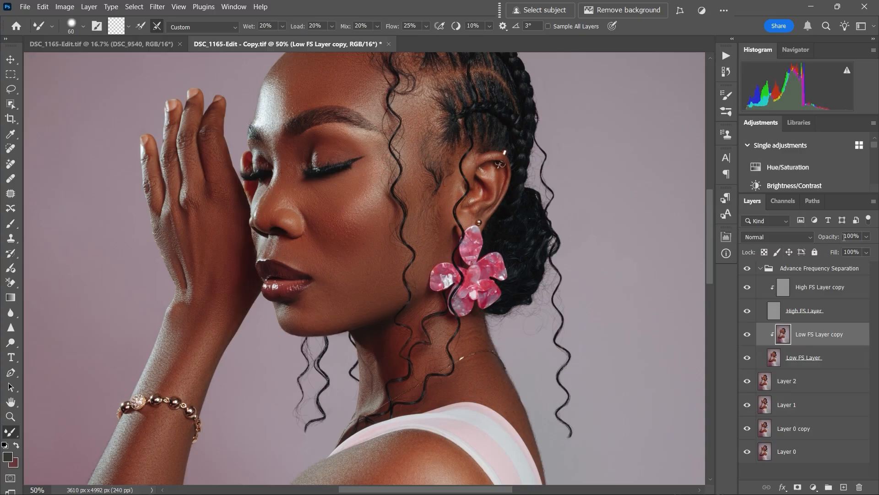
left_click(825, 270)
left_click(844, 237)
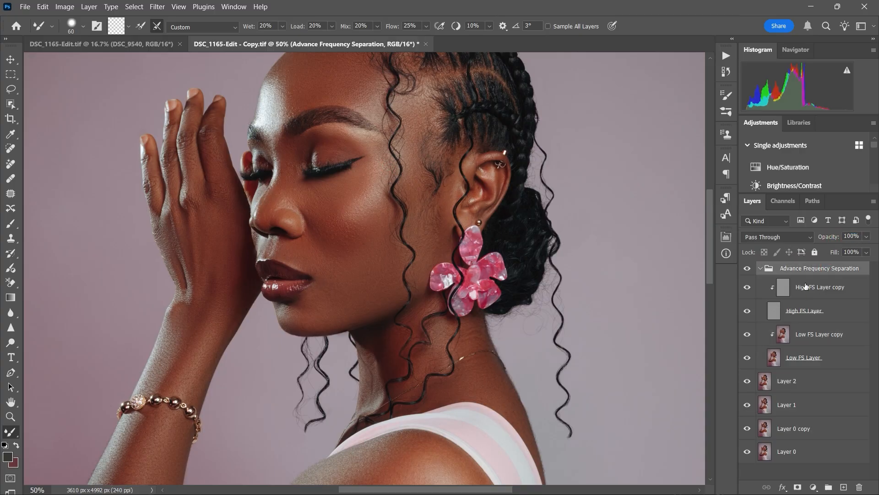
left_click(796, 336)
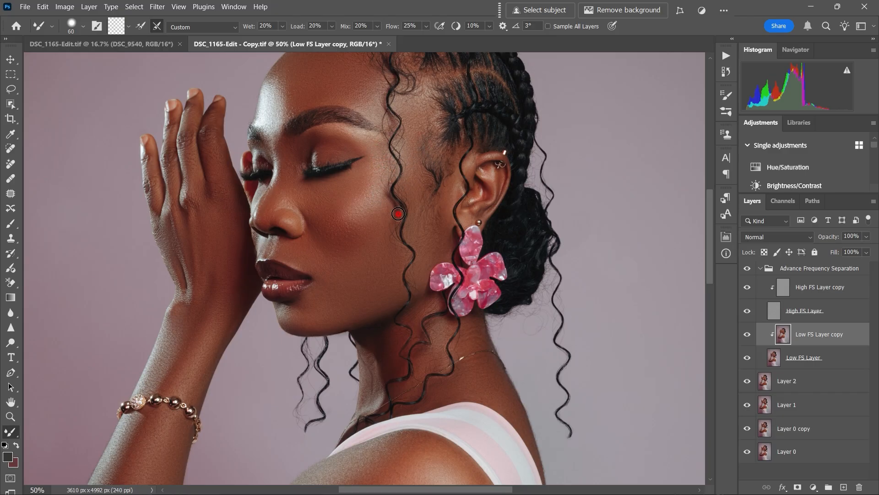
Step: Touch up the skin tones on the cheek and nose bridge with the Mixer Brush reduced to 45 px, undoing the last strokes
key("bracketleft")
key("bracketleft")
key("bracketleft")
key("bracketleft")
key("bracketleft")
key("ctrl+z")
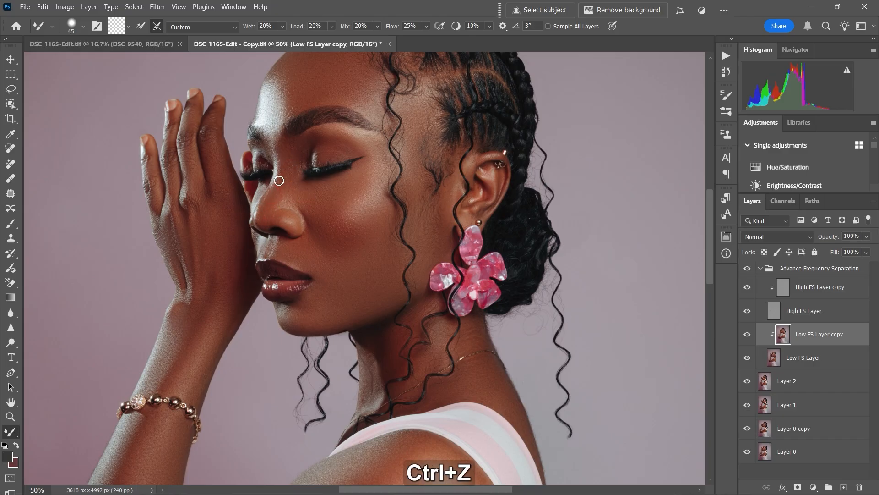
key("ctrl+z")
key("ctrl+z")
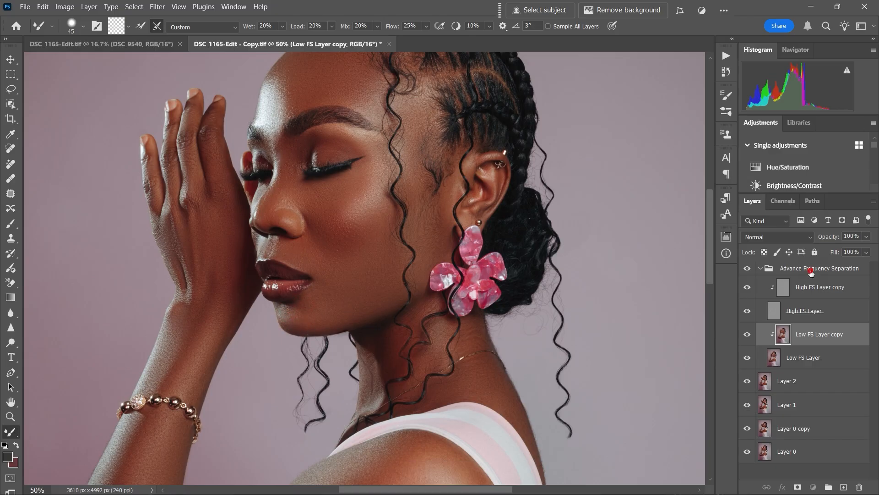
Step: Collapse the Advance Frequency Separation group, set its opacity to 76% and compare the image with and without it
left_click(813, 269)
left_click(760, 268)
left_click(748, 269)
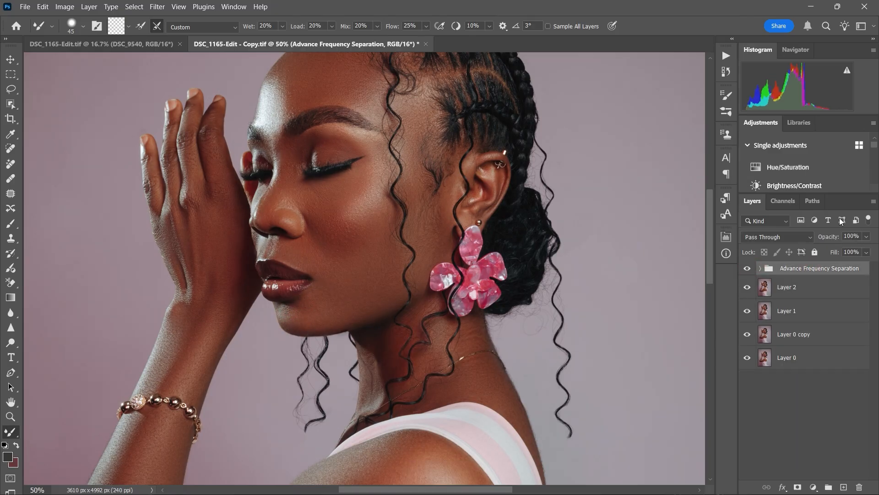
left_click_drag(839, 237, 824, 239)
left_click(748, 270)
left_click(751, 269)
Step: Add a default Black & White adjustment layer and a Levels adjustment with midtones 0.74 and white input 221 above the group
left_click(813, 487)
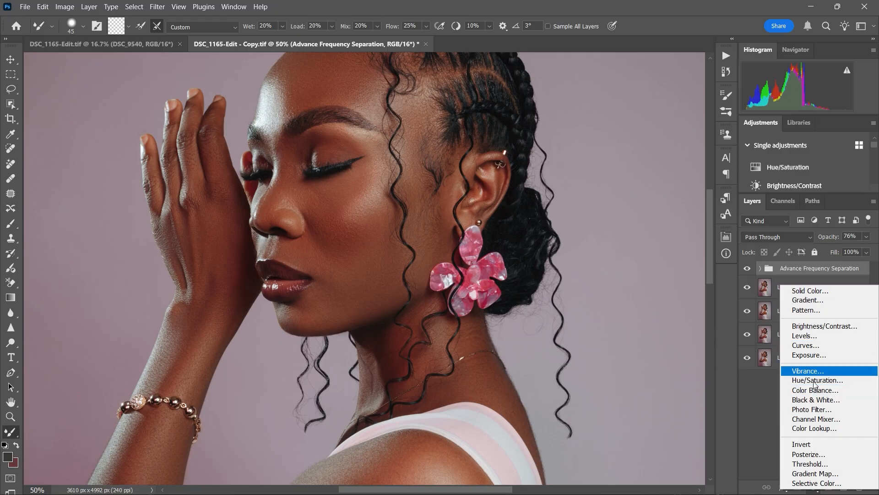
left_click(815, 399)
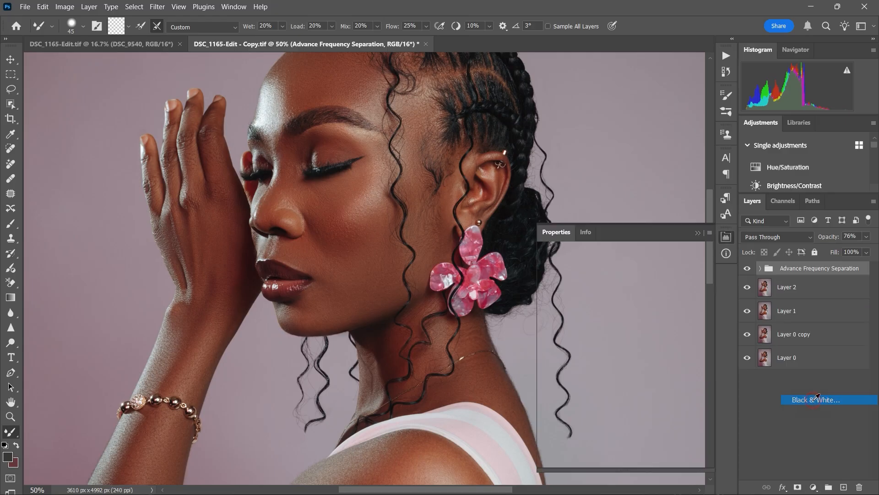
left_click(813, 486)
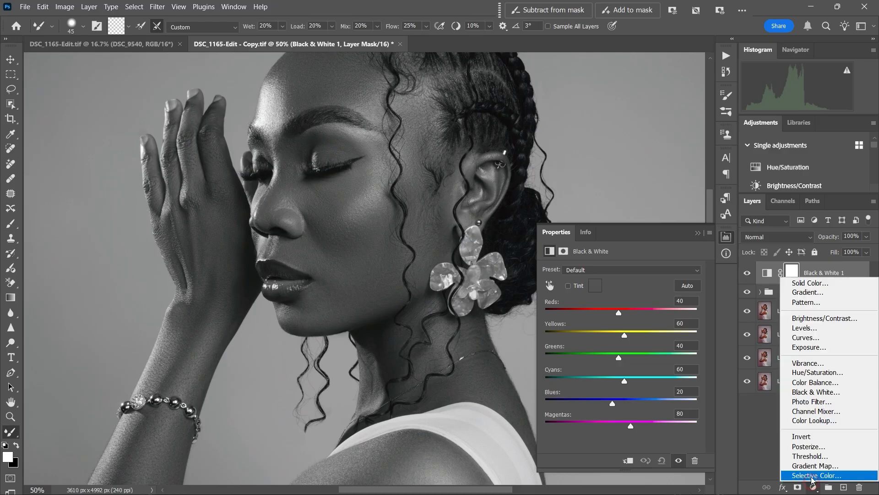
left_click(813, 347)
left_click_drag(630, 354, 681, 354)
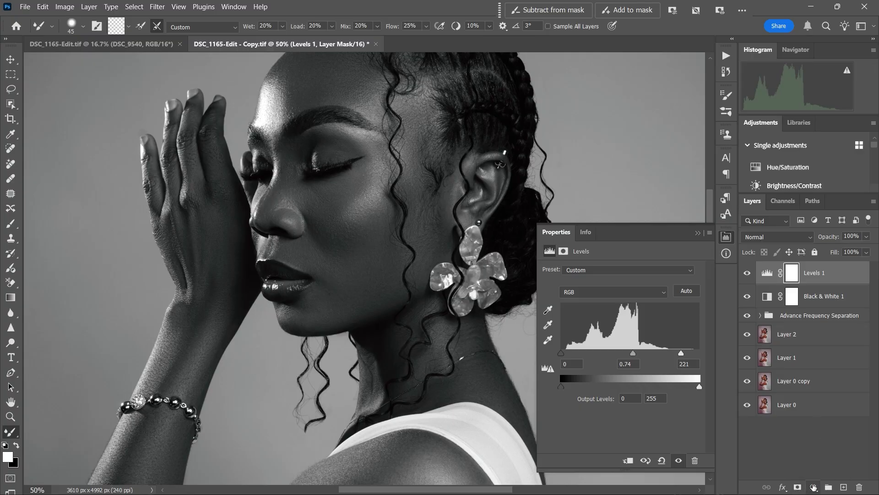
Step: Add a Curves adjustment that lifts the midtones, and invert its layer mask to black
left_click(813, 487)
left_click(808, 339)
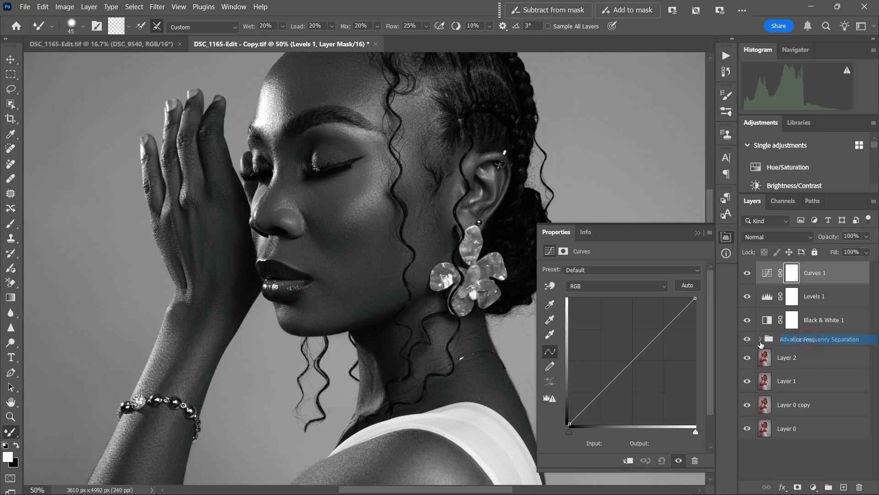
left_click_drag(632, 362, 626, 348)
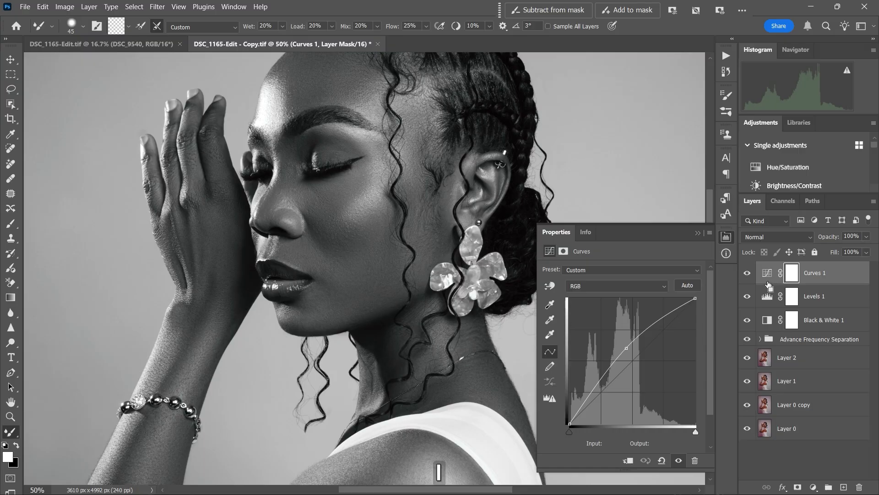
key("ctrl+i")
left_click(698, 233)
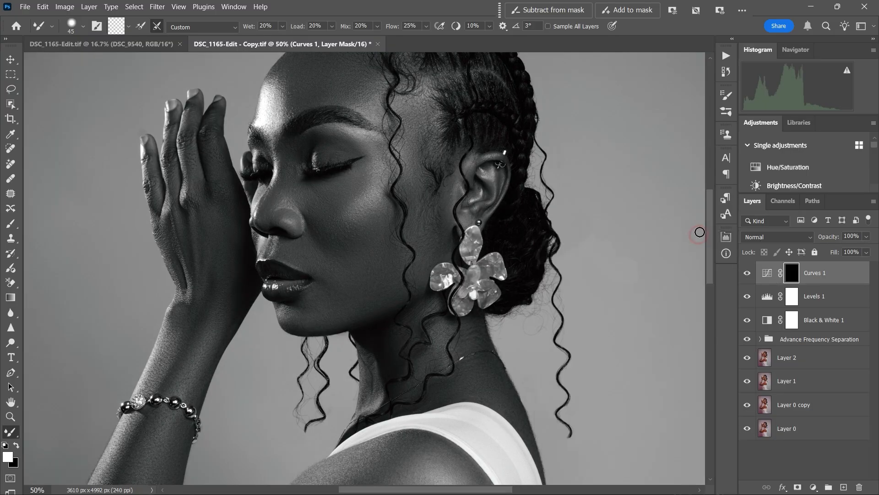
Step: Set up the Brush with 1% flow and a 40 px tip for painting on the Curves layer mask
left_click(11, 223)
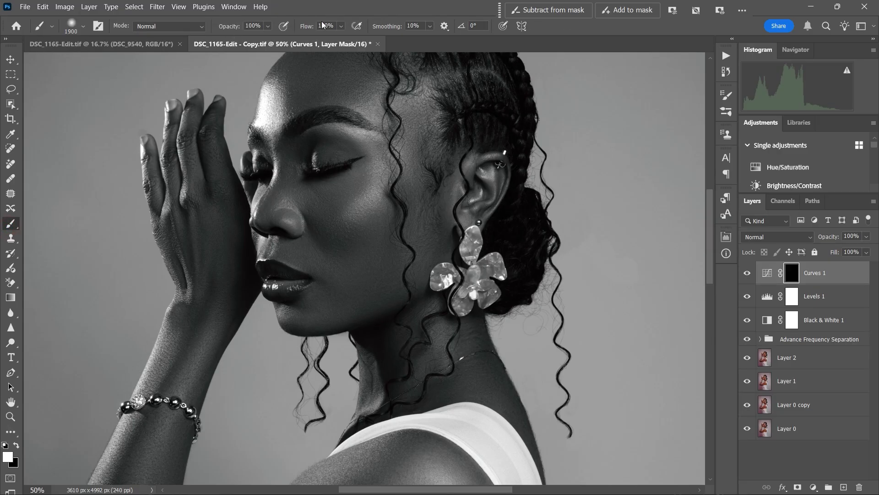
left_click_drag(310, 28, 74, 68)
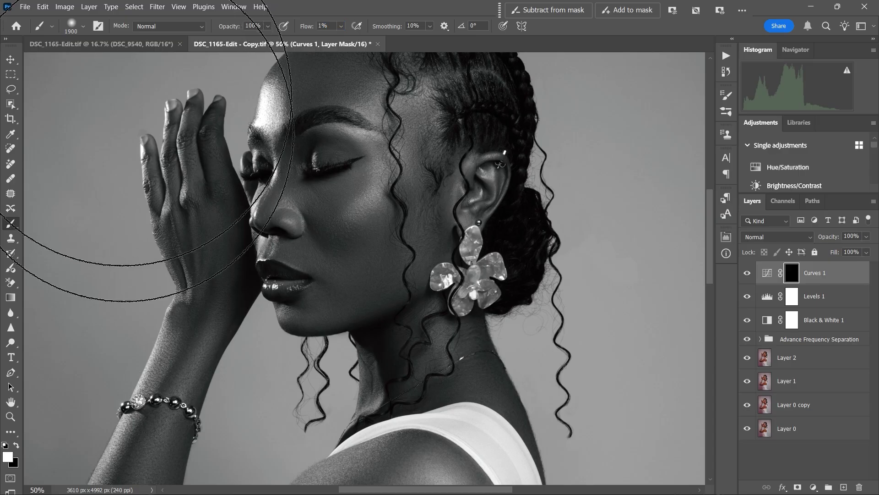
key("bracketleft")
key("bracketleft")
key("bracketleft")
key("bracketleft")
key("bracketleft")
key("bracketleft")
key("bracketleft")
key("bracketleft")
key("bracketleft")
key("bracketleft")
key("bracketleft")
key("bracketleft")
key("bracketleft")
key("bracketleft")
key("bracketleft")
key("bracketleft")
key("bracketleft")
key("bracketleft")
key("bracketleft")
key("bracketleft")
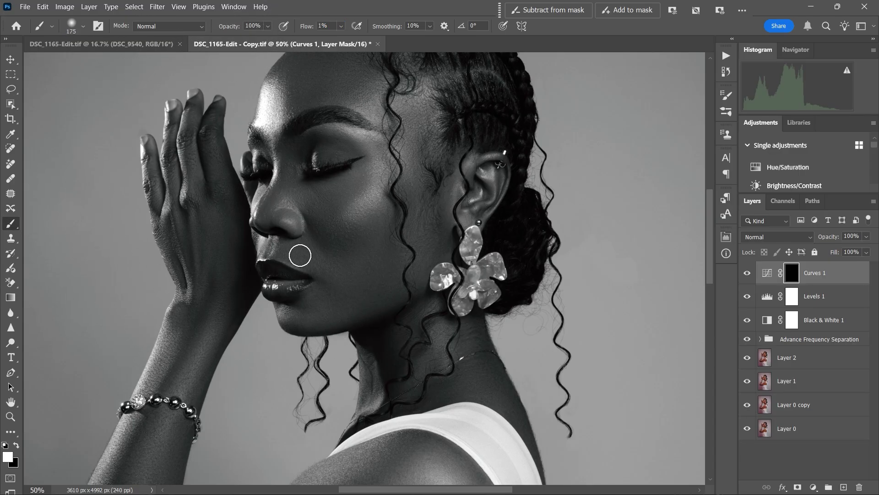
key("bracketleft")
key("bracketleft")
key("bracketleft")
key("bracketleft")
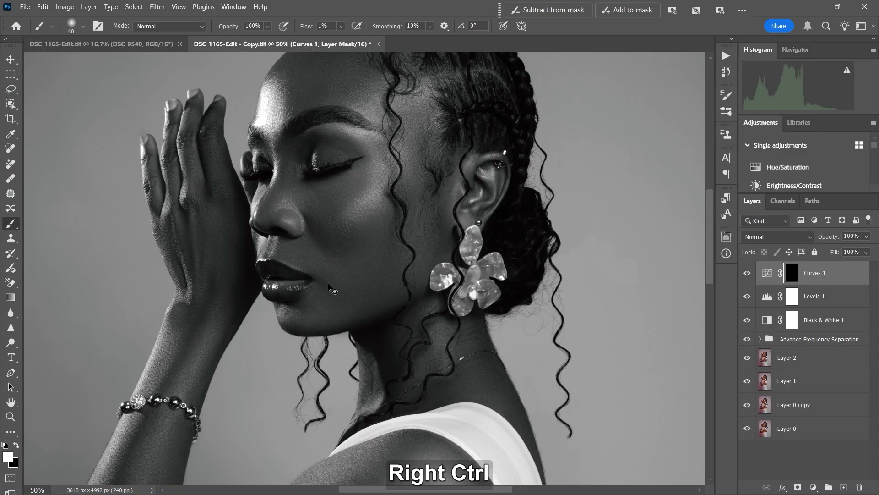
Step: Paint white on the Curves mask with a brush of about 20 px to lighten the dark skin beside the mouth corner
left_click(323, 282, "ctrl")
left_click(323, 290, "ctrl")
key("bracketleft")
key("bracketleft")
key("bracketleft")
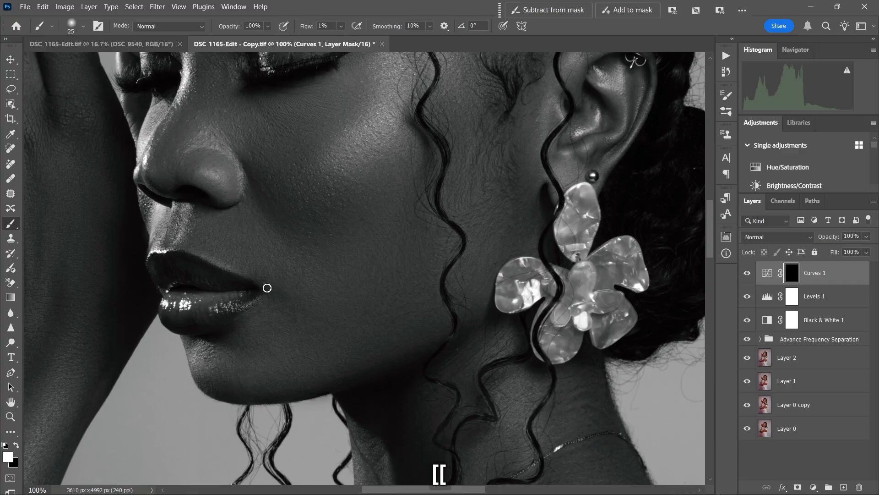
key("bracketleft")
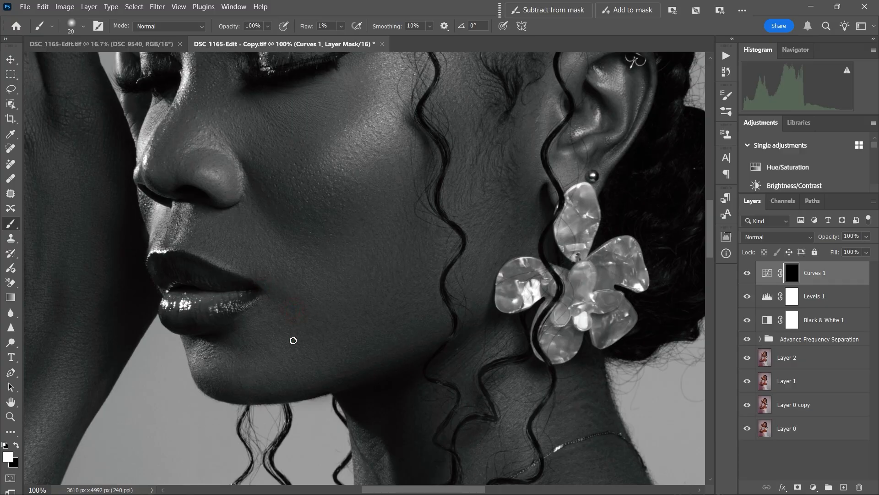
key("bracketleft")
key("bracketleft")
key("bracketright")
key("bracketright")
key("bracketright")
key("bracketleft")
key("bracketleft")
key("bracketleft")
Step: Compare the lower face with and without the Curves adjustment
left_click(747, 273)
left_click(747, 273)
left_click(747, 273)
left_click(747, 273)
Step: Lighten the uneven dark patches on the cheek and below the lip corner on the Curves mask, with a brush around 20 px
key("bracketright")
key("bracketright")
key("bracketright")
key("bracketleft")
key("bracketleft")
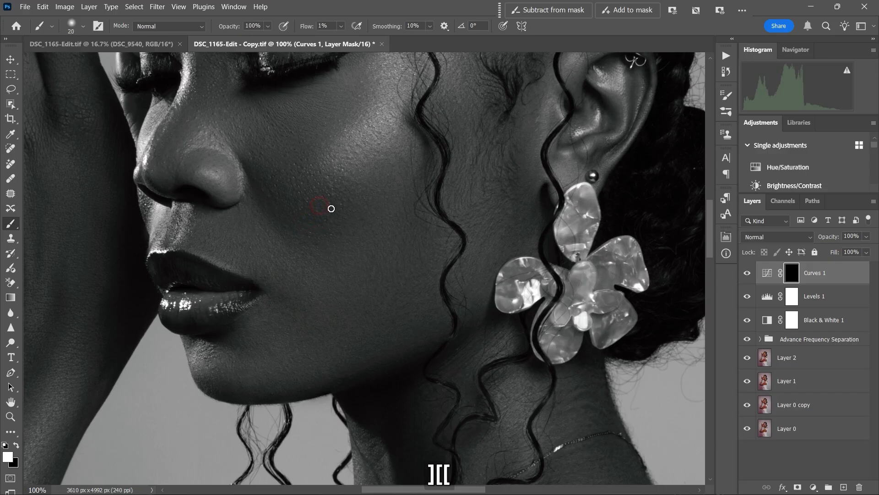
key("bracketright")
key("bracketleft")
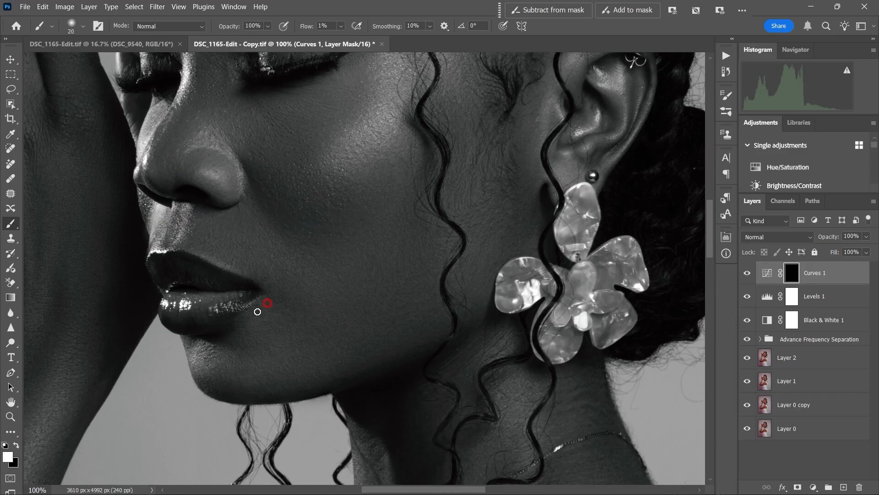
key("bracketright")
key("bracketright")
key("bracketright")
key("bracketleft")
key("bracketleft")
key("bracketleft")
key("bracketright")
key("bracketright")
left_click_drag(269, 215, 322, 240)
Step: Dodge the outer cheek and the side of the nose bridge on the Curves mask, using a brush of about 35 px on the nose
key("ctrl+minus")
key("bracketleft")
key("bracketleft")
key("bracketleft")
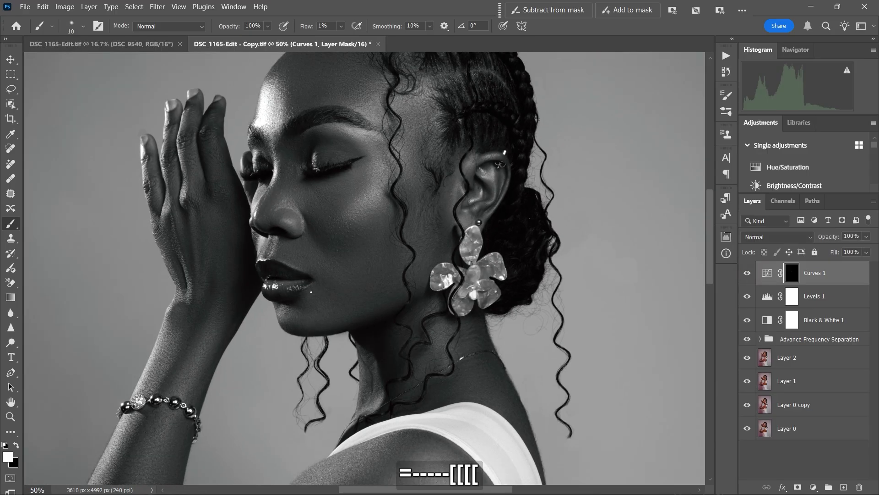
key("bracketright")
key("bracketright")
key("bracketright")
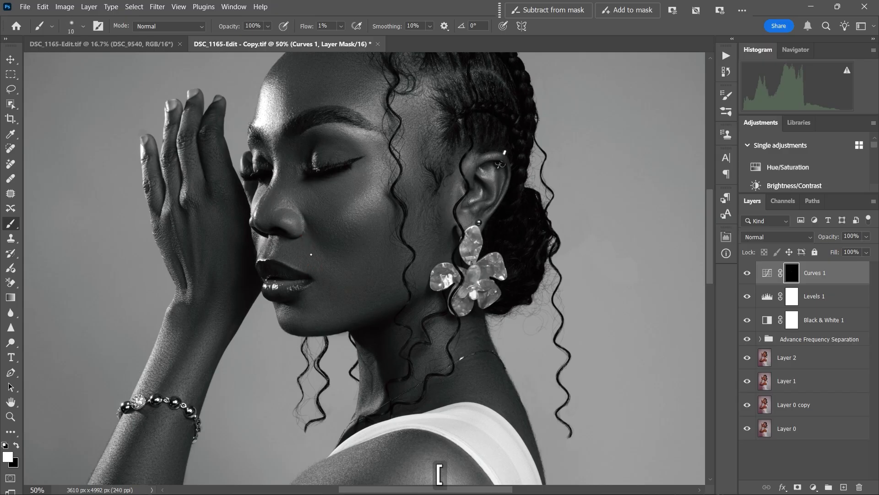
key("ctrl+minus")
key("bracketright")
key("bracketright")
key("bracketright")
key("bracketright")
key("bracketleft")
key("bracketleft")
left_click_drag(371, 235, 383, 237)
key("bracketleft")
key("bracketleft")
key("bracketleft")
left_click_drag(310, 213, 311, 209)
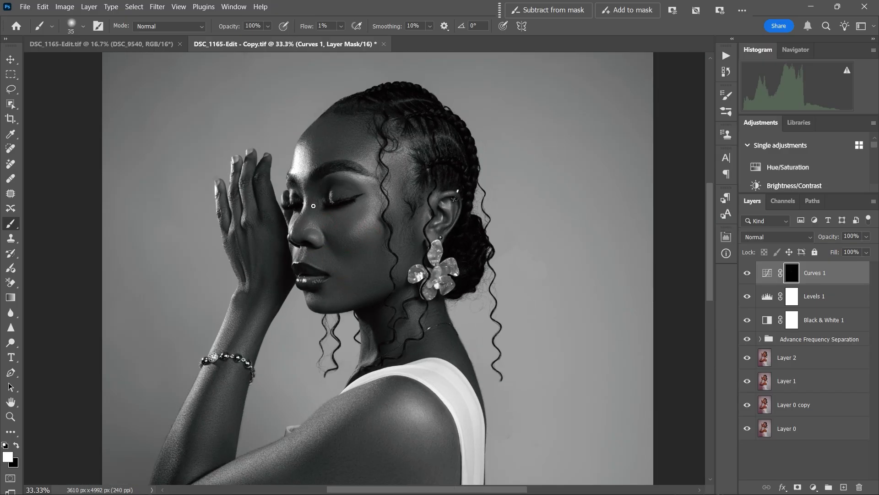
Step: Lighten the dark areas of the upper arm on the Curves mask with a 200 px brush, then a 150 px one
key("bracketright")
key("bracketright")
key("bracketright")
key("ctrl+minus")
key("bracketright")
key("bracketright")
key("bracketright")
key("bracketright")
key("bracketright")
key("bracketright")
key("bracketright")
key("bracketright")
key("bracketright")
mouse_move(342, 313)
left_mouse_down()
mouse_move(353, 304)
mouse_move(324, 332)
mouse_move(358, 334)
mouse_move(357, 298)
left_mouse_up()
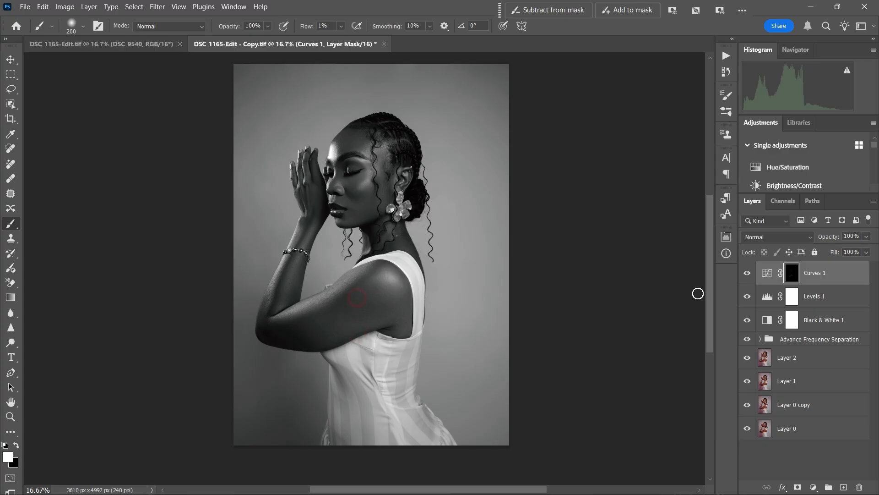
left_click(752, 273)
key("bracketleft")
key("bracketleft")
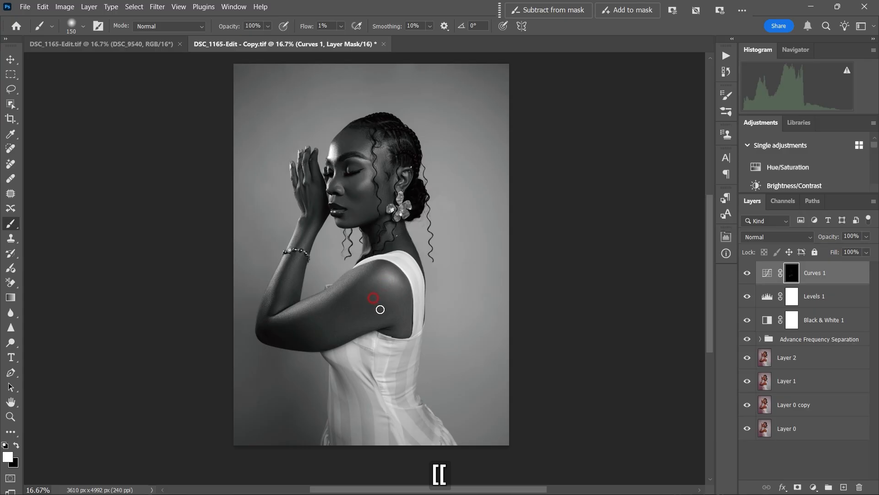
mouse_move(365, 299)
left_mouse_down()
mouse_move(375, 310)
mouse_move(327, 343)
mouse_move(309, 323)
left_mouse_up()
left_click_drag(349, 299, 362, 296)
Step: Lighten the shadow at the mouth corner on the Curves mask with a 30 px brush
key("ctrl+equal")
key("ctrl+equal")
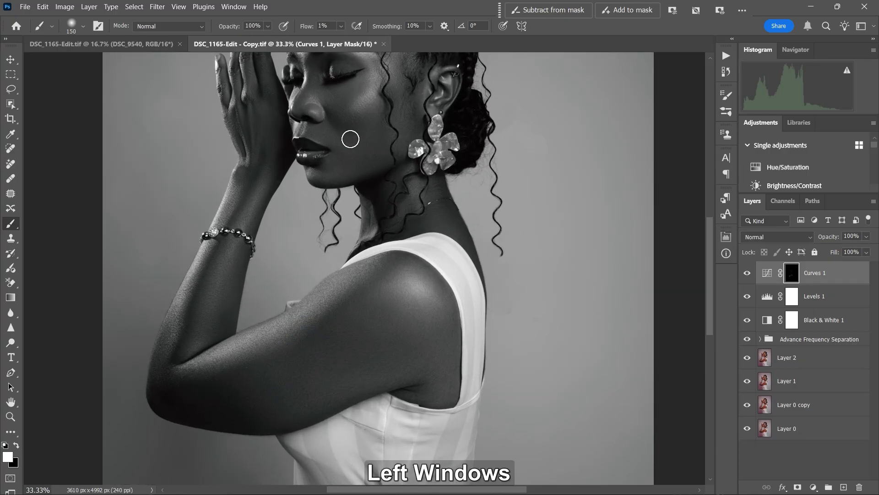
key("bracketleft")
key("bracketleft")
key("bracketleft")
key("bracketleft")
key("bracketleft")
key("bracketleft")
key("bracketleft")
key("bracketleft")
key("bracketleft")
key("bracketleft")
key("bracketleft")
left_click_drag(336, 144, 335, 146)
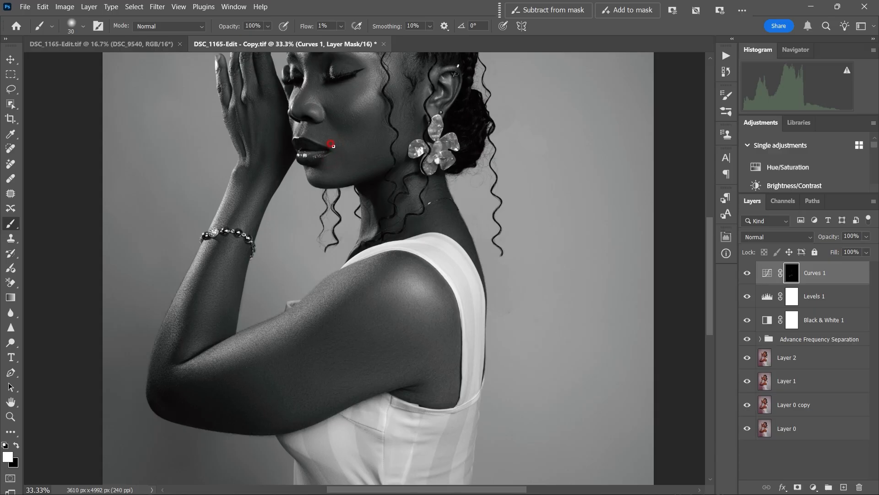
Step: Hide the Levels and Black & White check layers and compare the color image with and without the Curves adjustment
left_click(749, 298)
left_click(748, 319)
left_click(748, 276)
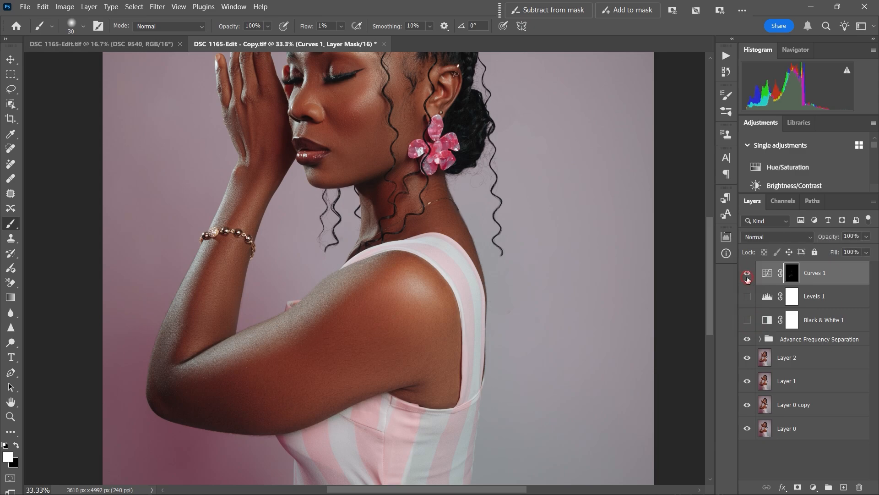
key("ctrl+minus")
key("ctrl+minus")
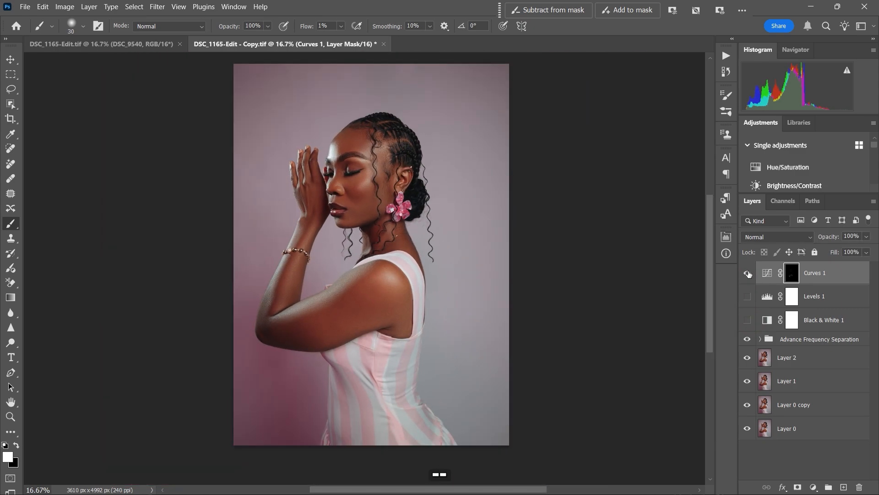
left_click(748, 274)
left_click(749, 274)
Step: Brighten the underside of the bent arm on the Curves mask with a 125 px brush
key("bracketright")
key("bracketright")
key("bracketright")
key("bracketright")
key("bracketright")
key("bracketright")
key("bracketright")
key("bracketright")
key("bracketright")
key("bracketright")
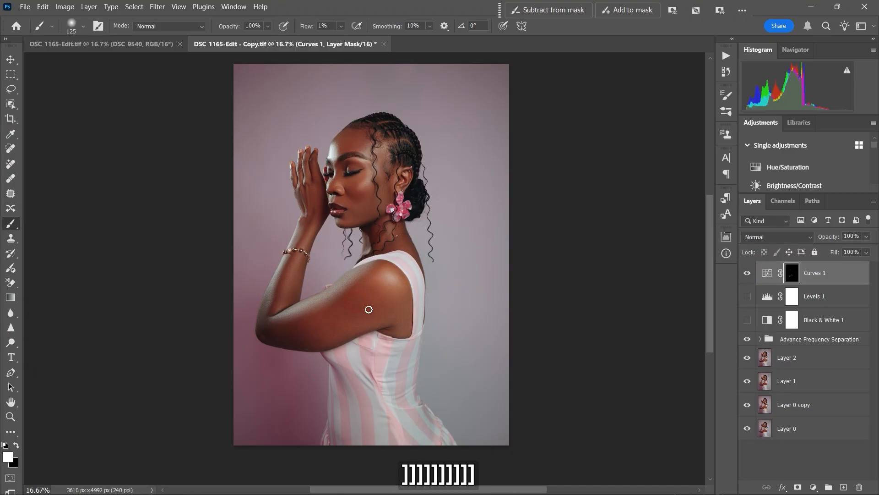
left_click_drag(334, 332, 310, 324)
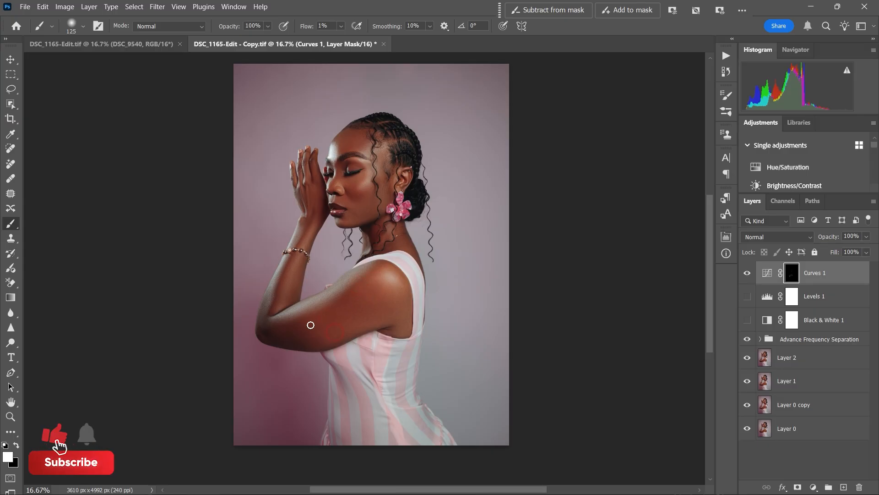
Step: Dodge the lower cheek and jawline on the Curves mask with a 50 px brush
key("bracketleft")
key("bracketleft")
key("bracketleft")
key("bracketleft")
key("bracketleft")
key("bracketleft")
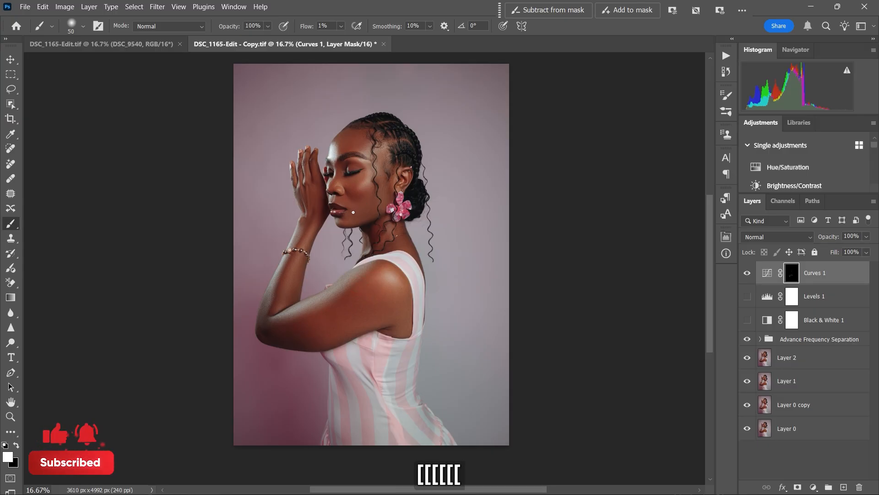
key("ctrl+equal")
key("ctrl+equal")
key("ctrl+equal")
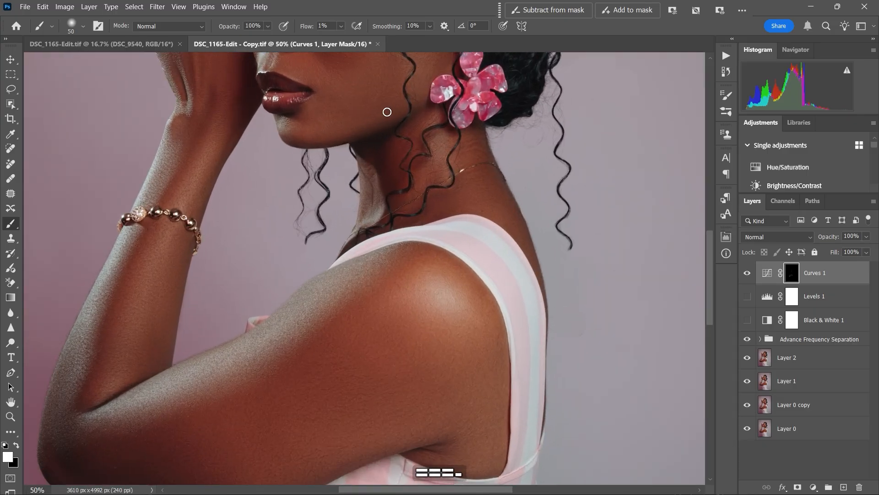
left_click_drag(390, 84, 374, 111)
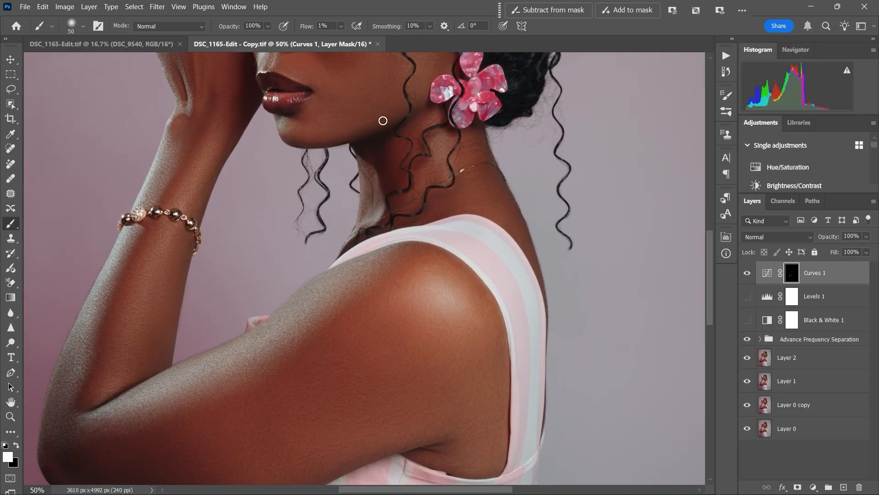
key("minus")
key("minus")
left_click_drag(322, 89, 385, 129)
Step: Delete the Levels 1 and Black & White 1 check layers
left_click(792, 296)
key("BackSpace")
left_click(792, 319)
key("BackSpace")
left_click(809, 298)
key("BackSpace")
key("BackSpace")
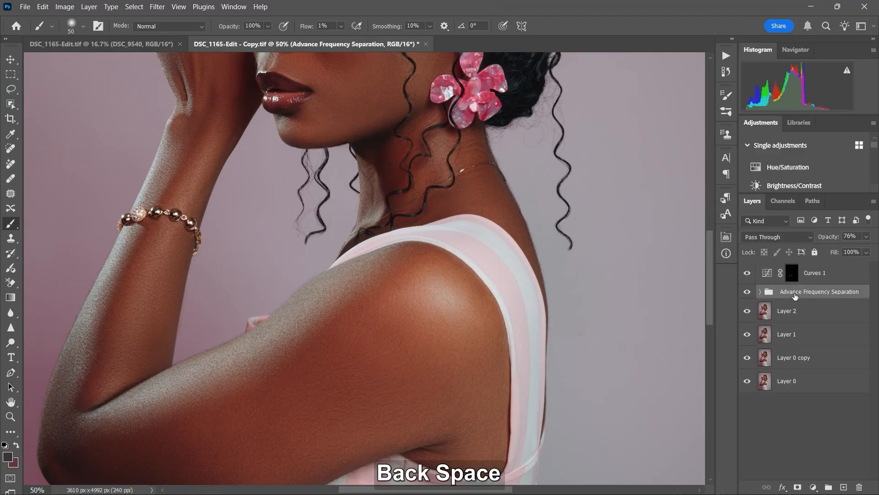
Step: Set the Advance Frequency Separation group's opacity to 85% and compare the portrait with and without the group
left_click_drag(829, 238, 830, 240)
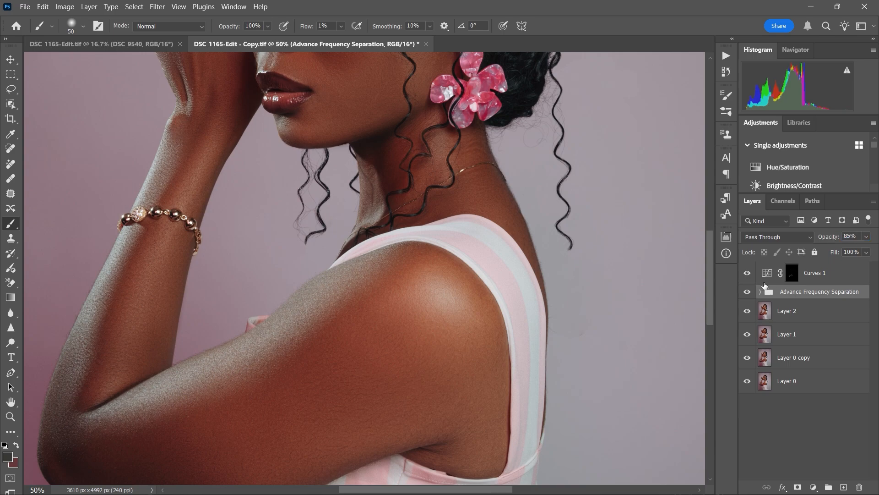
key("space")
left_click_drag(646, 283, 651, 320)
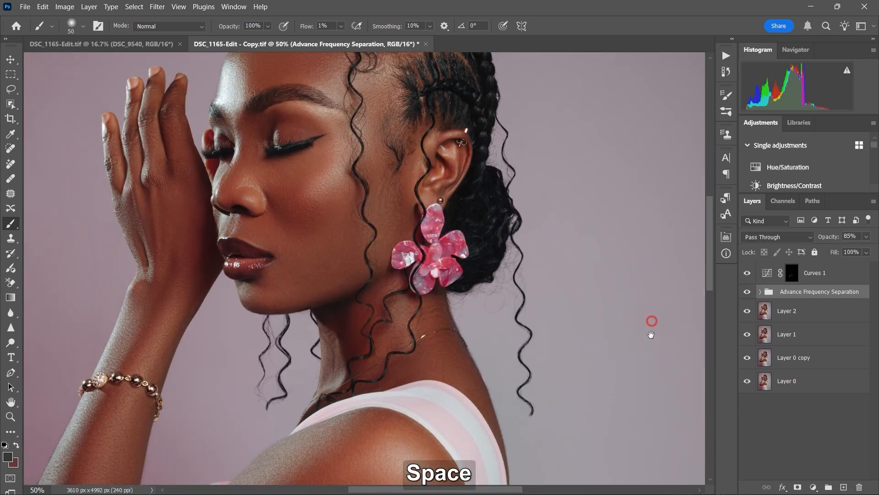
left_click(747, 292)
left_click(748, 292)
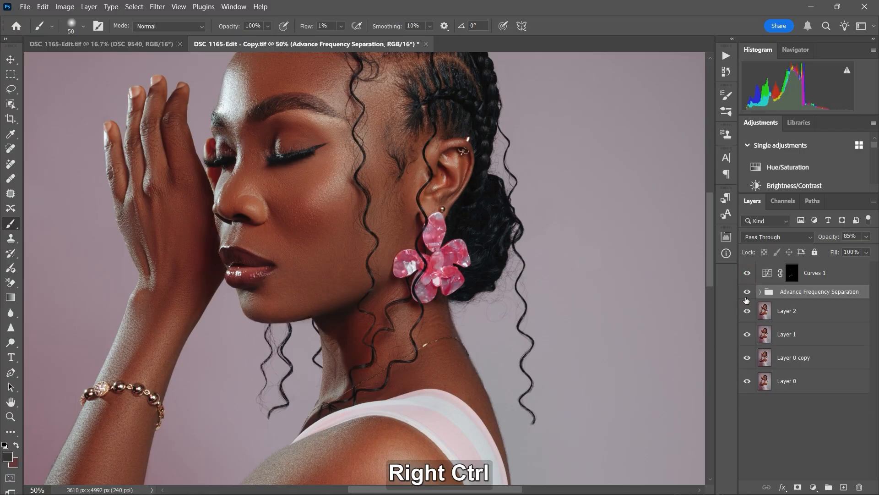
key("ctrl+minus")
key("ctrl+minus")
key("ctrl+minus")
key("ctrl+minus")
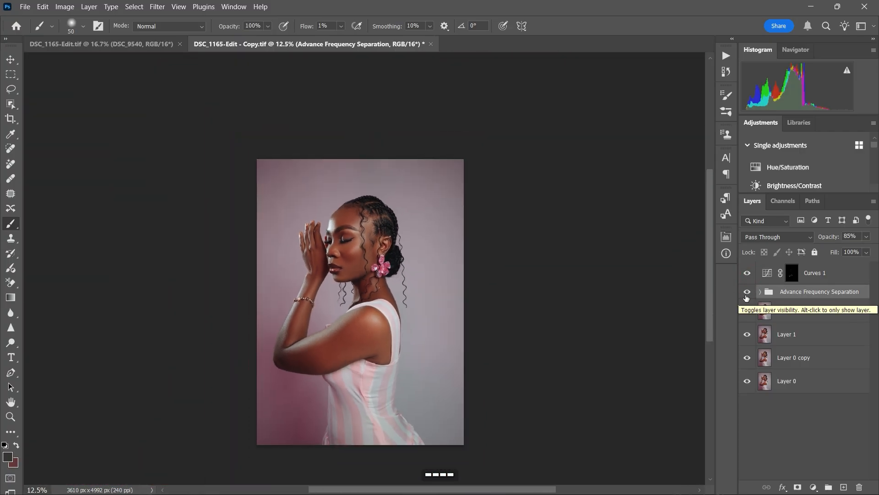
Step: Stamp all visible layers into a new merged layer above the Curves 1 layer
key("ctrl+plus")
key("ctrl+plus")
left_click(813, 273)
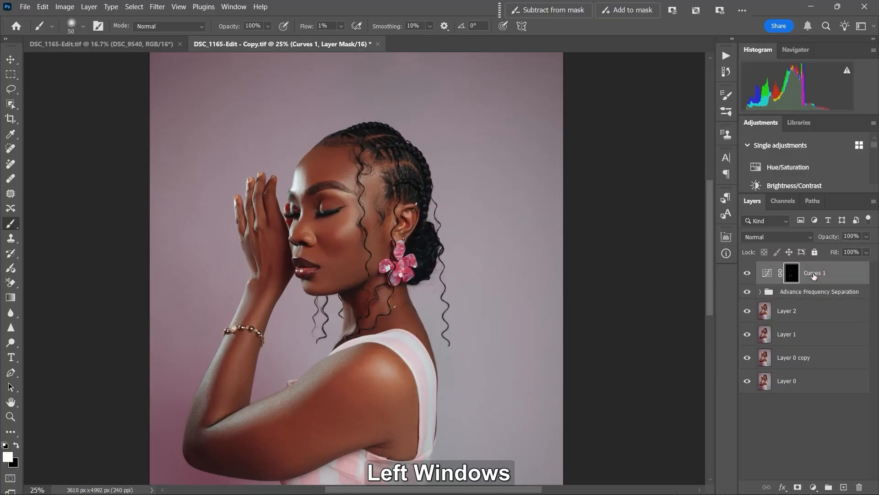
key("ctrl+shift+alt+e")
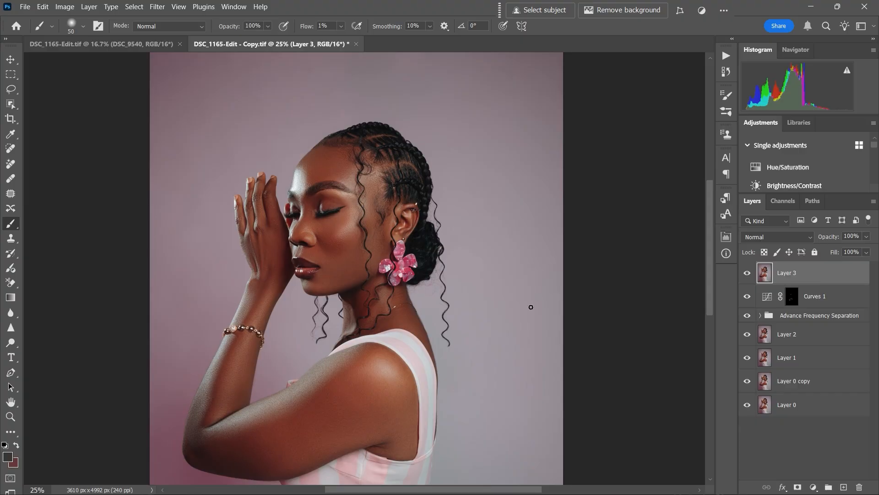
Step: Heal the small remaining blemishes along the lower cheek and jawline on Layer 3 with a tiny Spot Healing Brush
key("ctrl+plus")
key("ctrl+plus")
key("ctrl+plus")
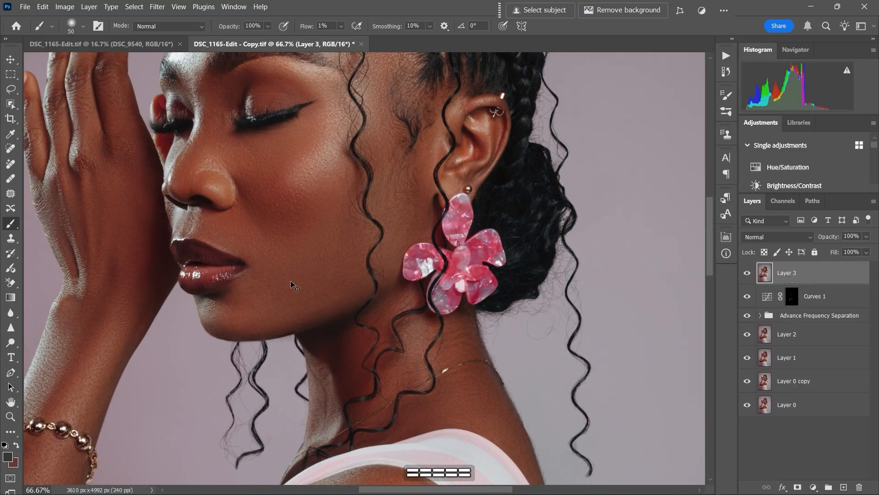
key("ctrl+plus")
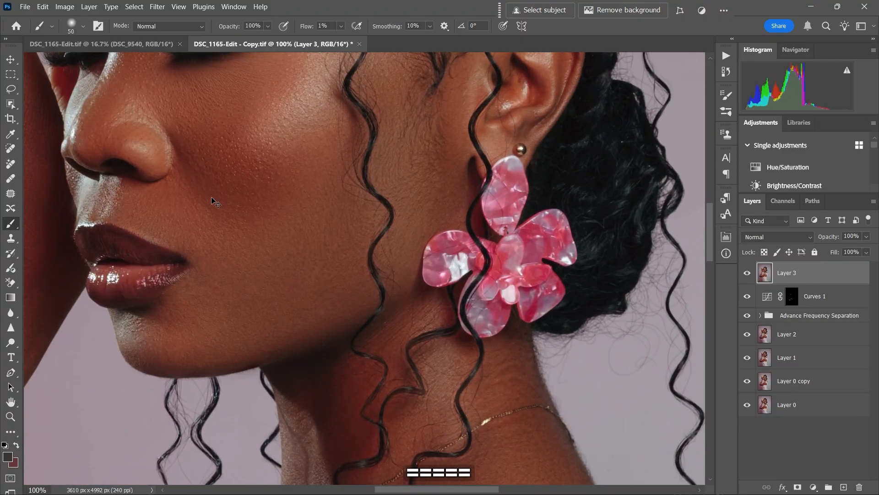
left_click(10, 148)
key("bracketleft")
key("bracketleft")
key("bracketleft")
key("bracketleft")
key("bracketleft")
key("bracketleft")
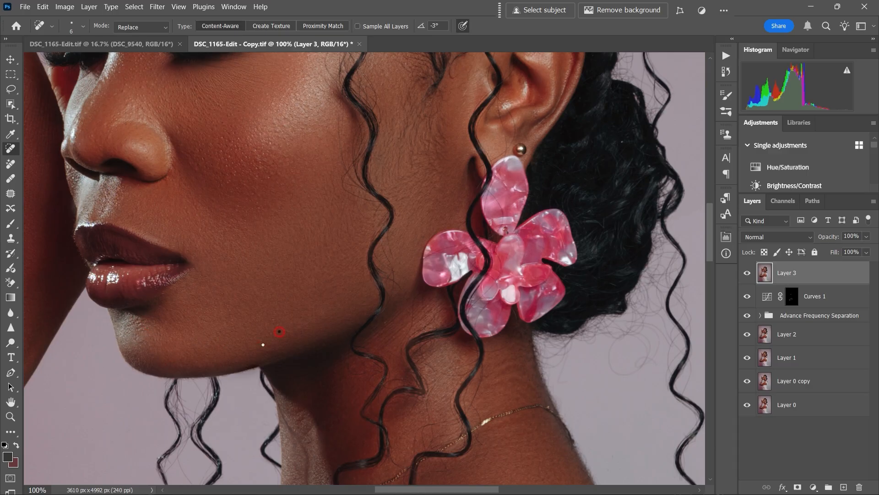
key("ctrl+minus")
left_click(301, 303)
key("bracketright")
key("bracketright")
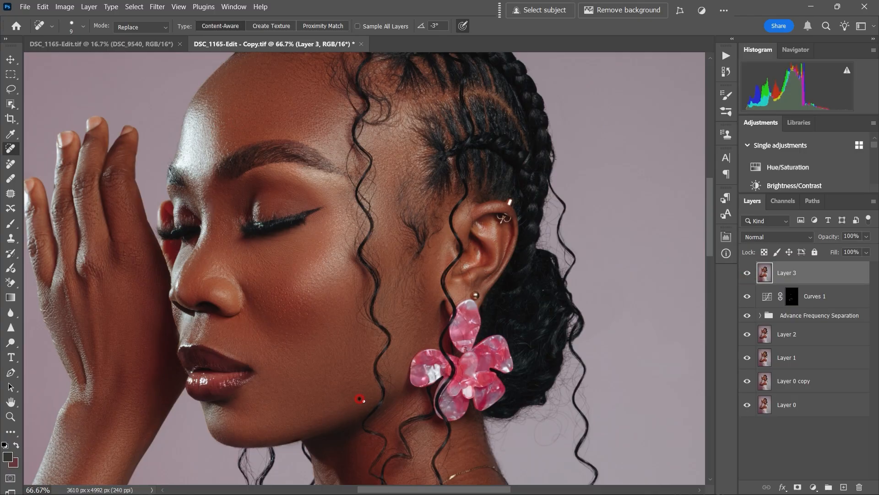
Step: Compare the retouched portrait with the original Layer 0 and inspect the face up close
key("ctrl+minus")
key("ctrl+minus")
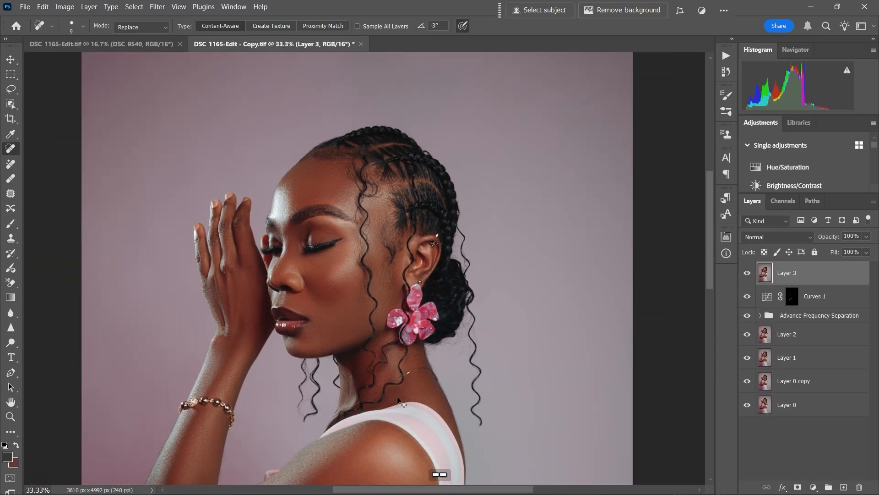
key("ctrl+minus")
key("ctrl+minus")
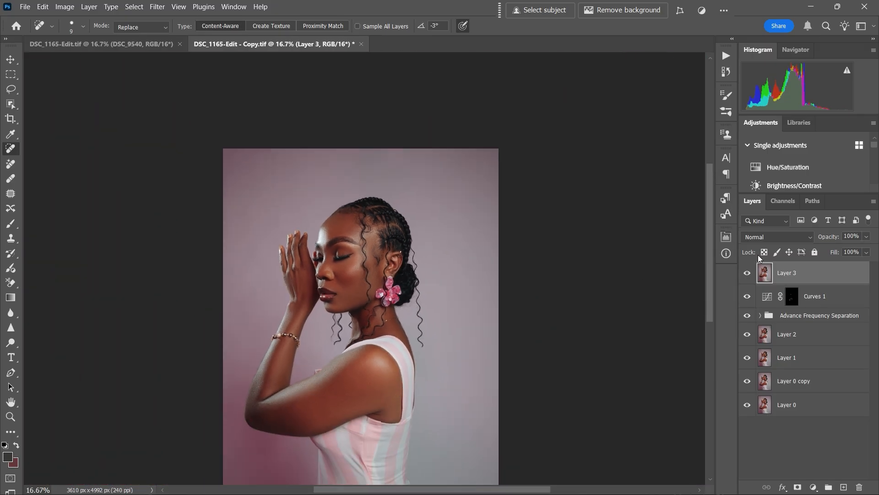
left_click(747, 273)
left_click(747, 405, "alt")
left_click(747, 405, "alt")
left_click(747, 406, "alt")
left_click(748, 407, "alt")
left_click(747, 405, "alt")
left_click(747, 406, "alt")
key("ctrl+equal")
key("ctrl+equal")
key("ctrl+equal")
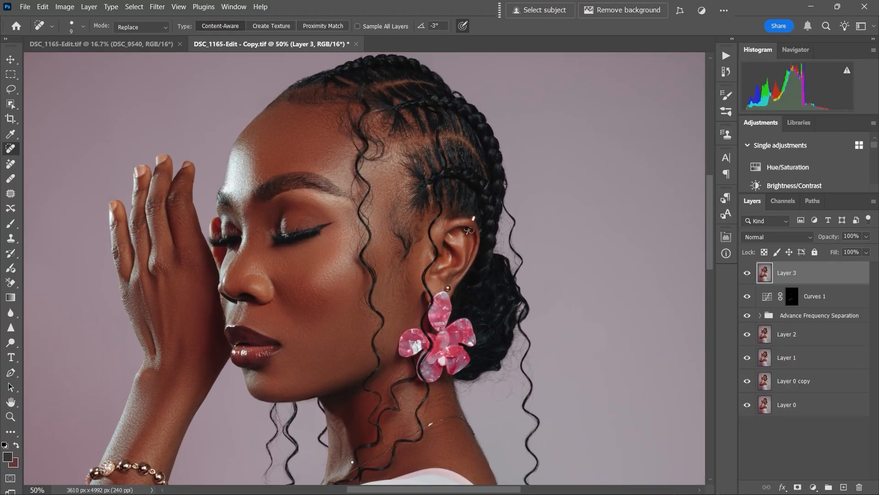
key("ctrl+minus")
key("ctrl+minus")
key("ctrl+minus")
key("ctrl+minus")
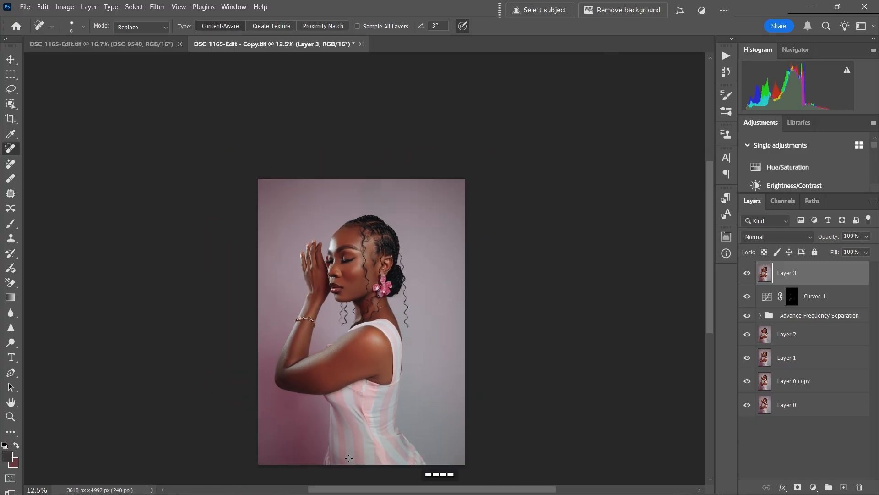
Step: Run the Even Skin Tones action on Layer 3
left_click_drag(349, 458, 360, 437)
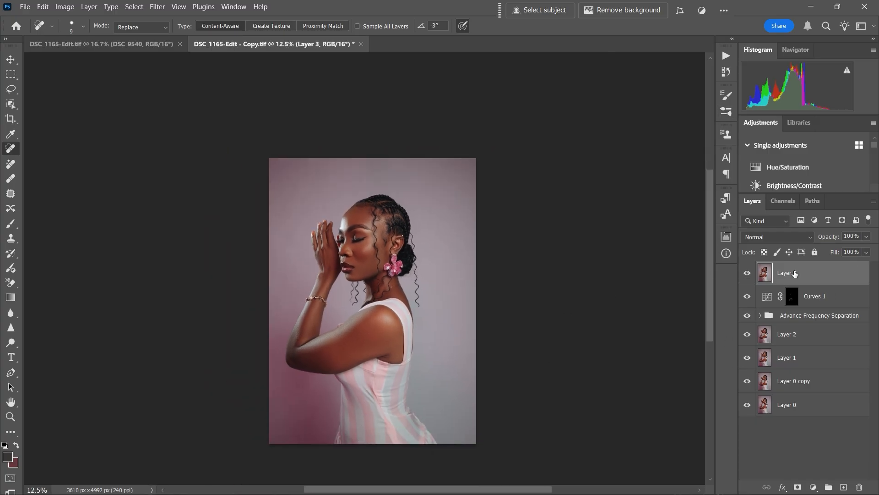
left_click(726, 56)
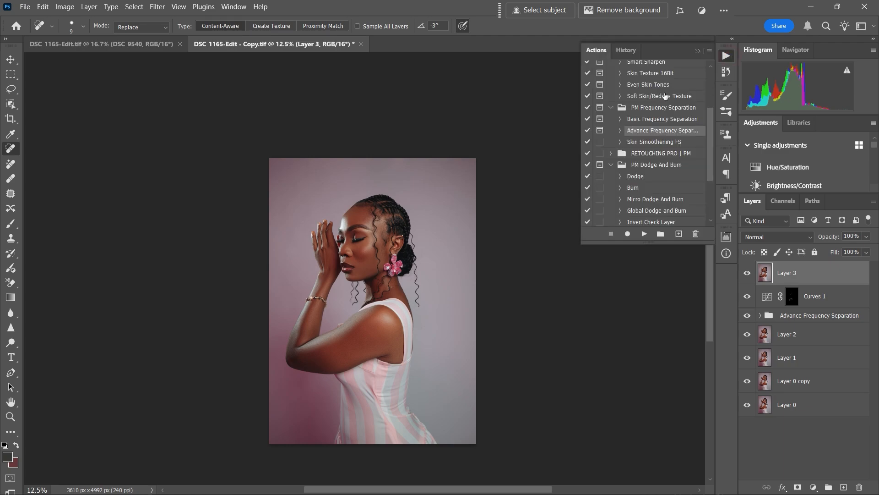
scroll(711, 160, "down", 5)
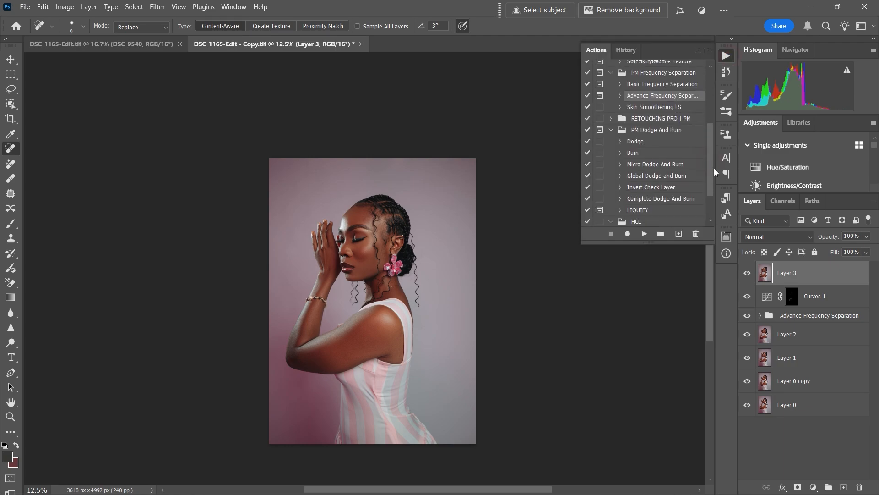
scroll(706, 145, "up", 6)
scroll(705, 144, "up", 4)
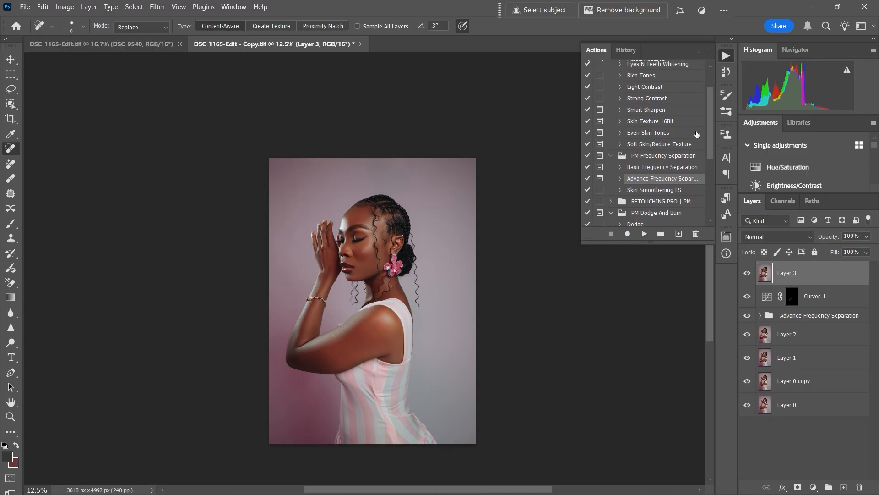
left_click(645, 133)
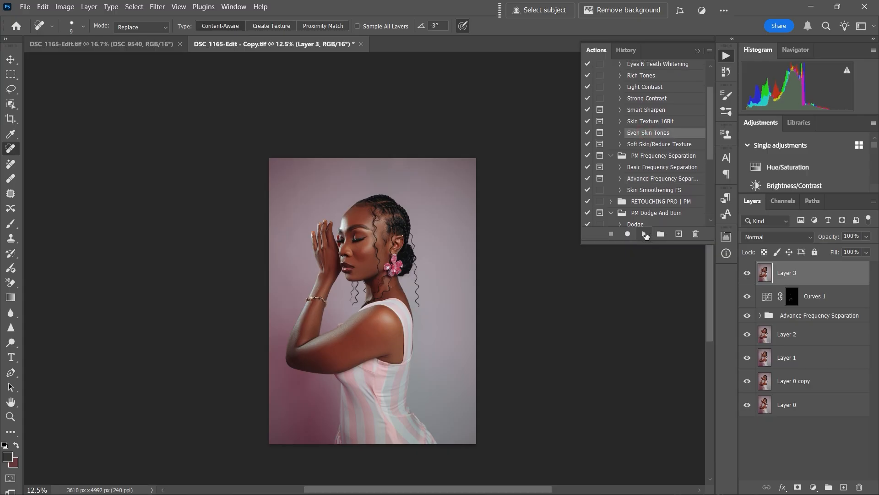
left_click(646, 234)
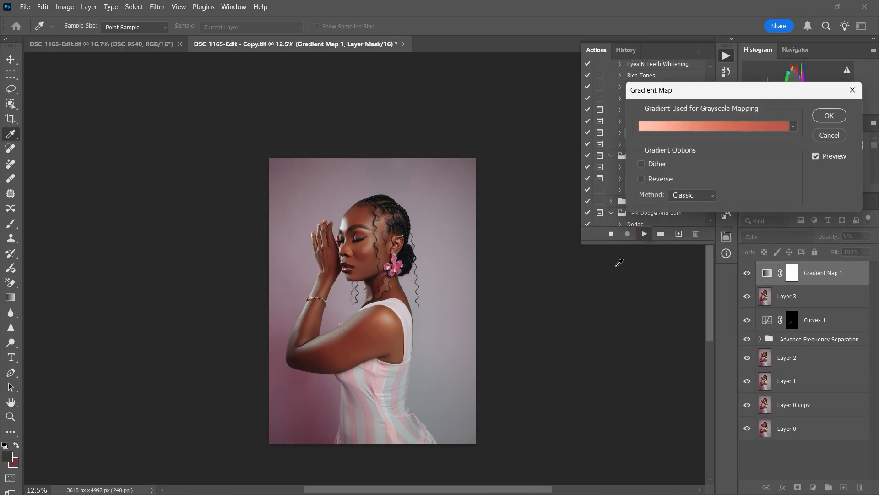
Step: Set the gradient map's first color stop to #83705d, sampled from the bright cheek skin
left_click(708, 128)
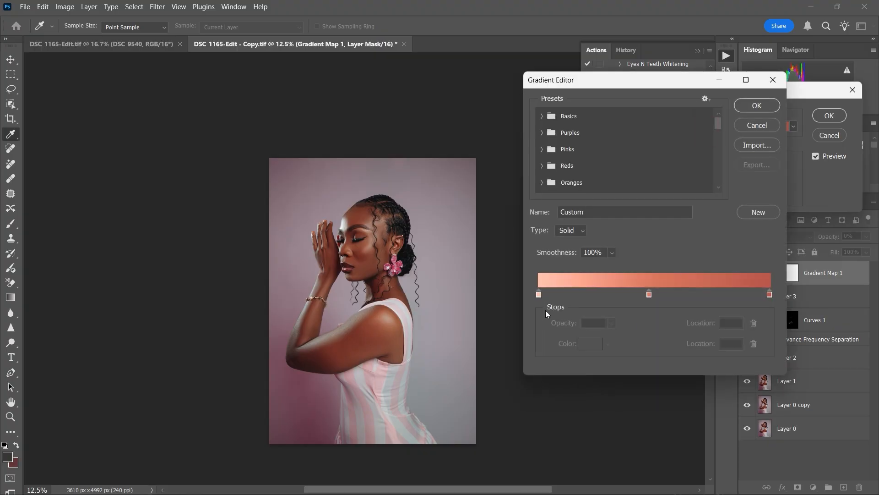
key("ctrl+equal")
key("ctrl+equal")
key("ctrl+equal")
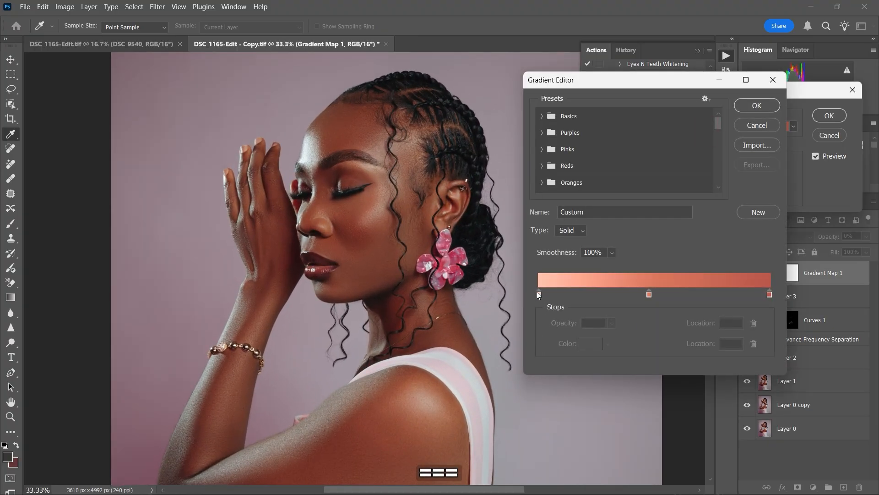
double_click(539, 294)
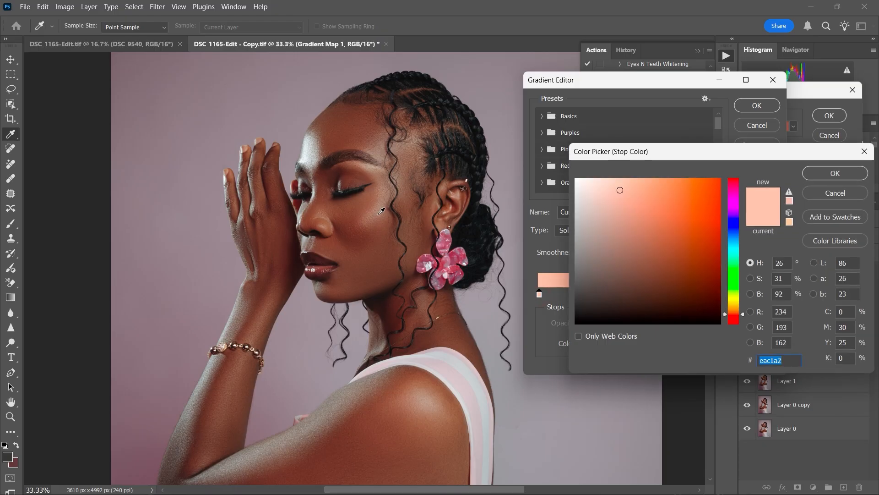
left_click(314, 135)
left_click(320, 143)
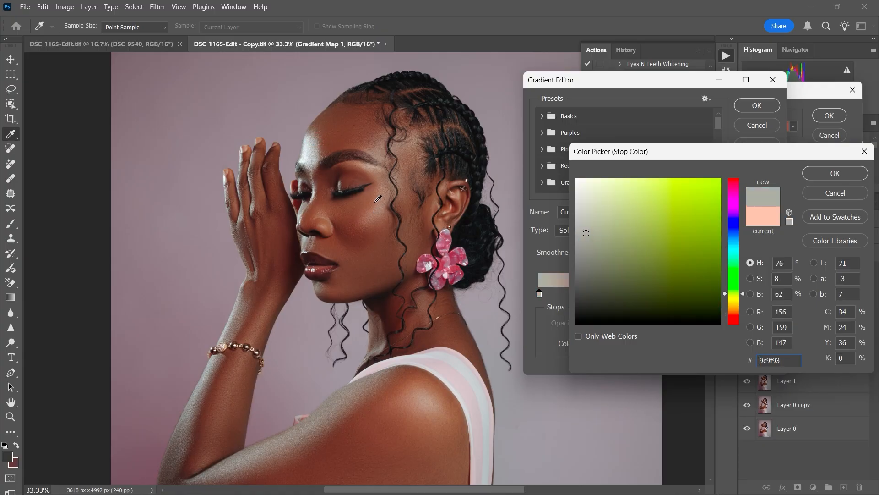
left_click(378, 210)
left_click(372, 215)
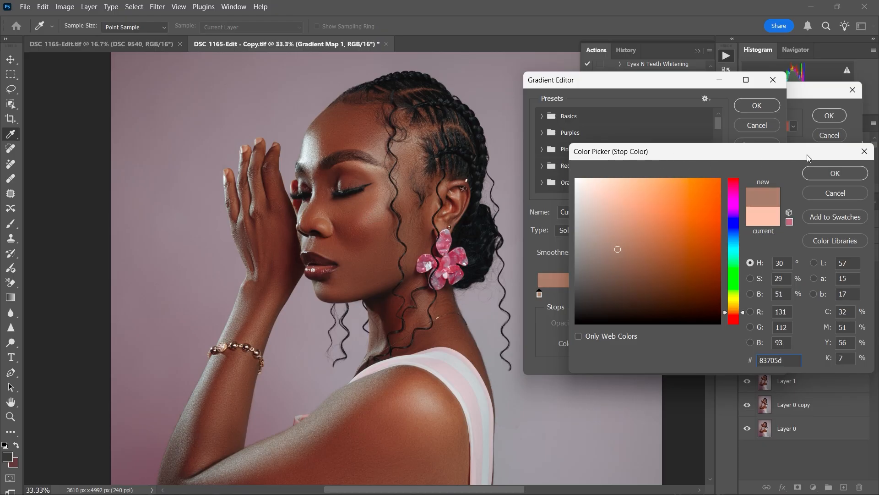
left_click(835, 173)
Step: Set the gradient's middle stop at location 48 to a mid-tone sampled from the lower cheek
left_click(649, 295)
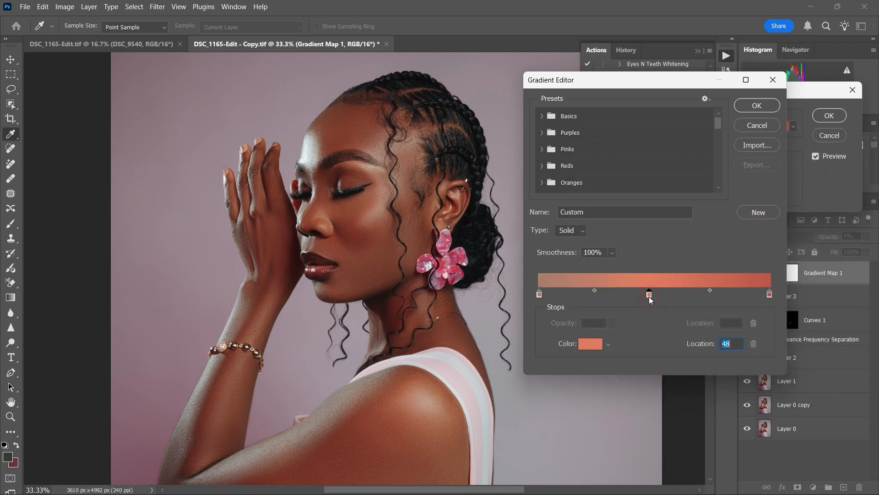
double_click(649, 294)
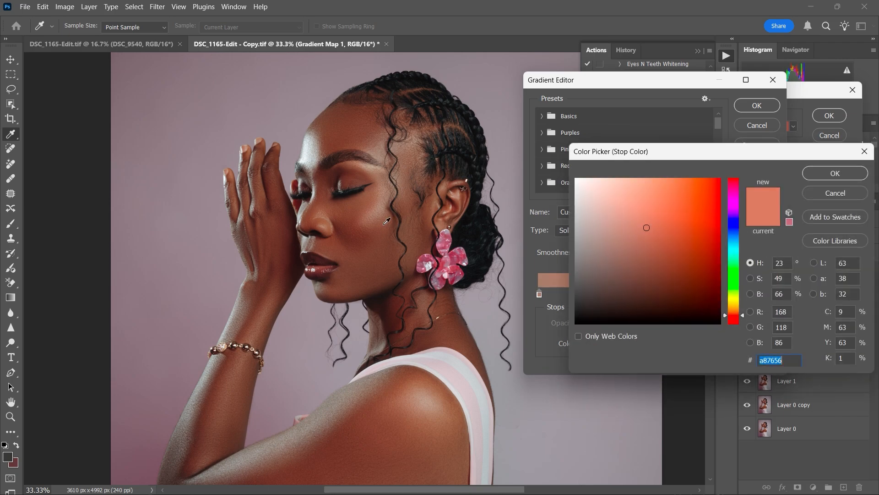
left_click(382, 257)
left_click(814, 174)
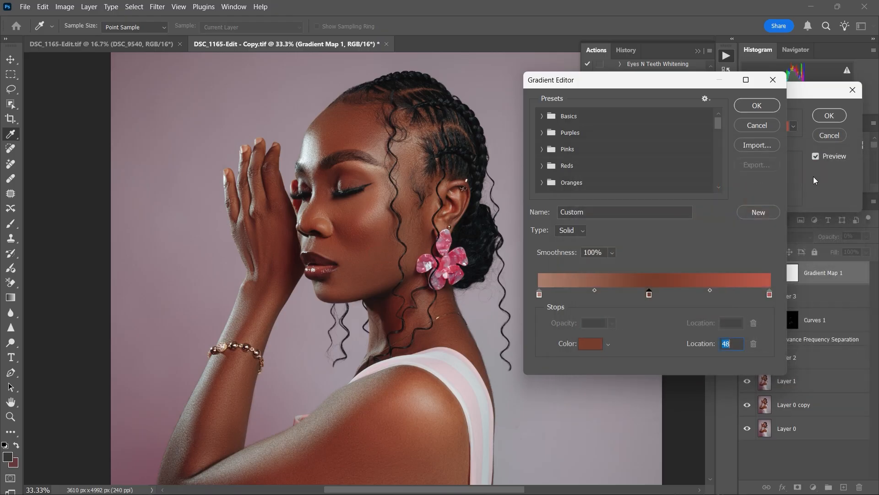
Step: Set the gradient's last stop to #151211, sampled from the shadow under the jaw, and accept the gradient map
double_click(769, 295)
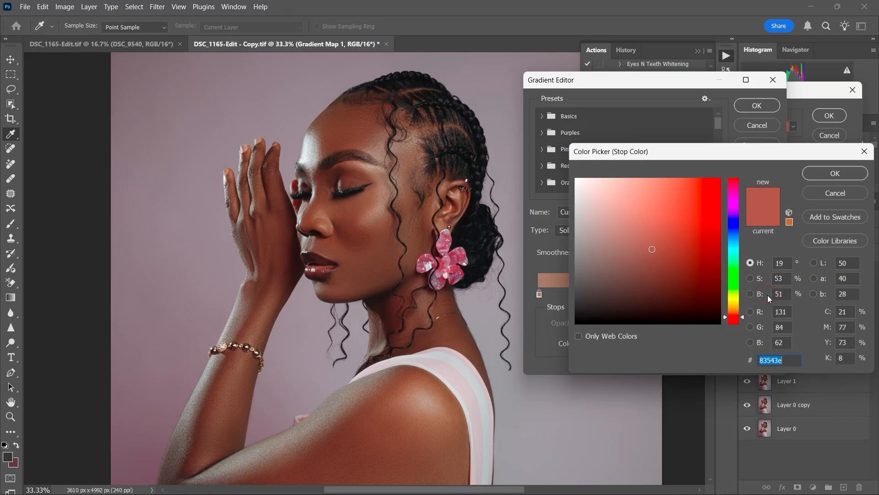
left_click(379, 292)
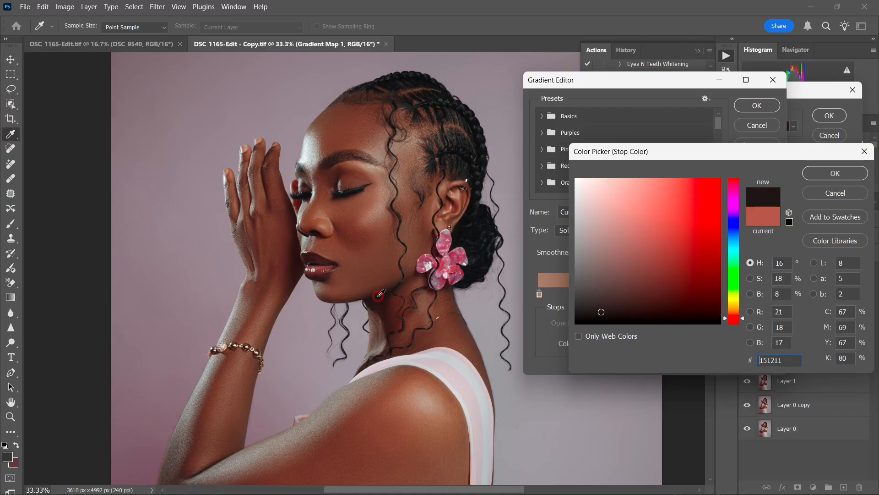
left_click(848, 172)
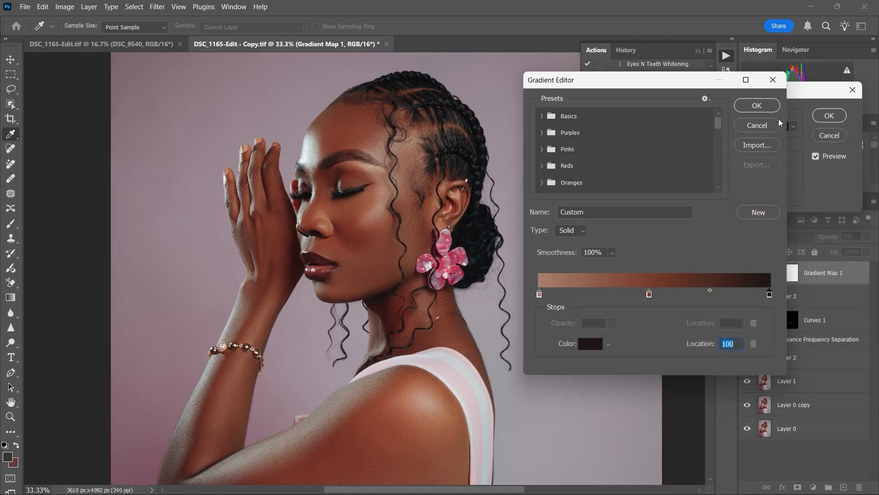
left_click(769, 109)
left_click(831, 117)
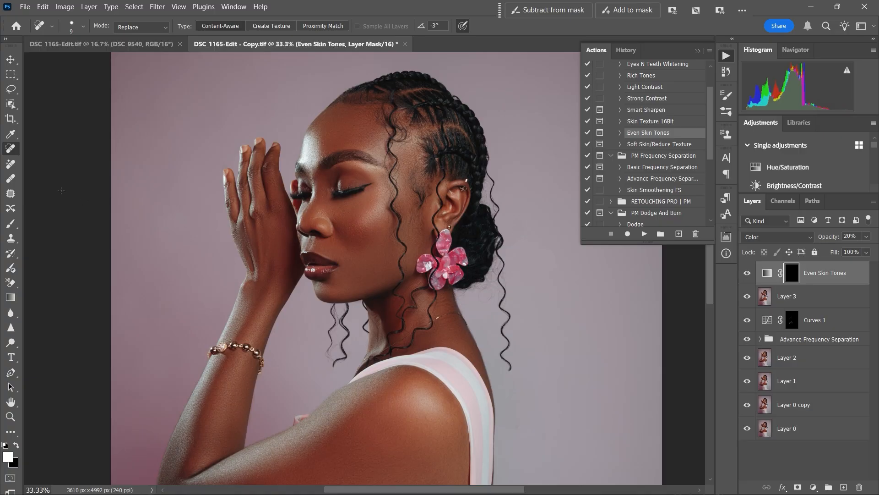
Step: Set the brush flow to 100% and paint white over the forehead and cheek on the Even Skin Tones mask
left_click(11, 223)
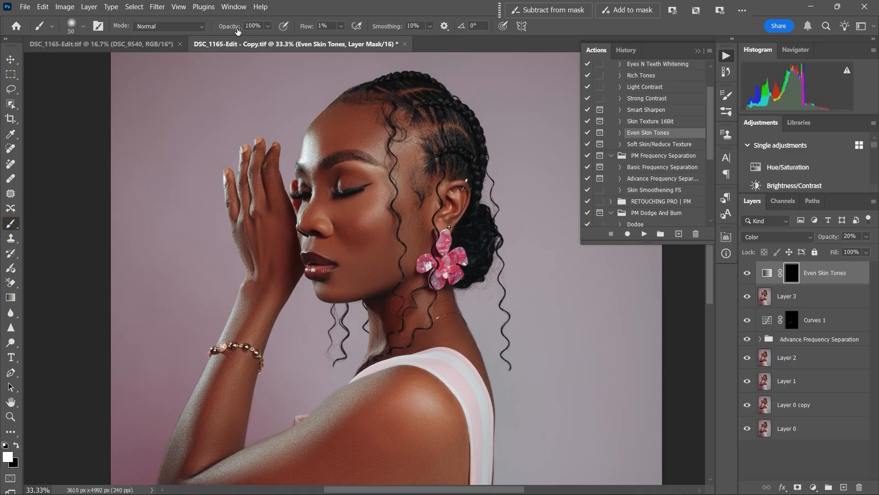
left_click_drag(306, 26, 387, 27)
key("ctrl+plus")
mouse_move(318, 129)
left_mouse_down()
mouse_move(340, 206)
mouse_move(419, 222)
left_mouse_up()
key("bracketright")
key("bracketright")
key("bracketright")
key("bracketright")
key("bracketright")
key("bracketright")
key("bracketright")
key("bracketright")
key("bracketright")
key("bracketleft")
key("bracketleft")
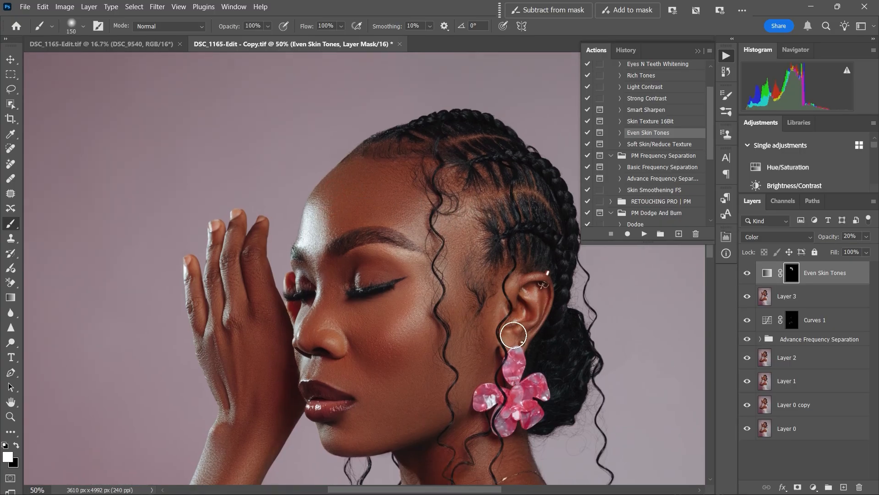
key("bracketleft")
key("bracketleft")
key("bracketleft")
key("bracketright")
key("bracketright")
key("bracketright")
key("bracketright")
key("bracketright")
Step: Paint the skin around the nose, mouth and chin white on the Even Skin Tones mask, varying the brush size
mouse_move(303, 322)
left_mouse_down()
mouse_move(355, 339)
mouse_move(428, 390)
mouse_move(329, 431)
mouse_move(334, 371)
left_mouse_up()
key("bracketleft")
key("bracketleft")
key("bracketleft")
key("bracketleft")
key("bracketright")
key("bracketright")
key("bracketleft")
key("bracketleft")
key("bracketleft")
key("bracketleft")
key("bracketright")
key("bracketright")
key("bracketright")
key("bracketright")
Step: Paint the raised hand and fingers white on the Even Skin Tones mask, resizing the brush to fit
mouse_move(228, 257)
left_mouse_down()
mouse_move(279, 119)
mouse_move(302, 220)
mouse_move(317, 226)
mouse_move(283, 308)
left_mouse_up()
key("bracketleft")
key("bracketleft")
key("bracketleft")
key("bracketright")
key("bracketright")
key("bracketright")
key("bracketright")
key("bracketleft")
key("bracketleft")
key("bracketleft")
key("bracketleft")
key("bracketleft")
key("bracketright")
key("bracketright")
key("bracketright")
key("bracketright")
key("bracketright")
key("bracketright")
key("bracketright")
key("bracketleft")
key("bracketleft")
key("bracketleft")
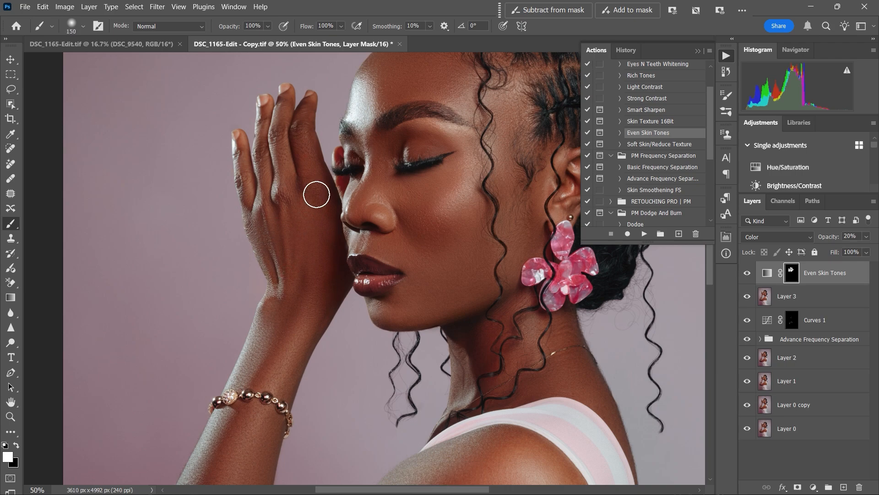
Step: Paint the forearm, bent arm and shoulder white on the Even Skin Tones mask, resizing the brush to fit
scroll(241, 315, "down", 5)
key("ctrl+minus")
key("bracketright")
key("bracketright")
key("bracketright")
mouse_move(290, 302)
left_mouse_down()
mouse_move(306, 294)
mouse_move(302, 345)
mouse_move(262, 334)
mouse_move(262, 428)
mouse_move(242, 422)
mouse_move(476, 323)
mouse_move(507, 412)
mouse_move(342, 441)
left_mouse_up()
key("bracketleft")
key("bracketleft")
key("bracketleft")
key("bracketright")
key("bracketright")
key("bracketright")
key("bracketright")
key("bracketright")
key("bracketleft")
key("bracketleft")
key("bracketright")
key("bracketright")
key("bracketright")
key("bracketright")
key("bracketright")
key("bracketleft")
key("bracketleft")
key("bracketleft")
key("bracketleft")
key("bracketleft")
key("bracketleft")
key("bracketleft")
key("bracketleft")
key("bracketleft")
key("bracketleft")
key("bracketright")
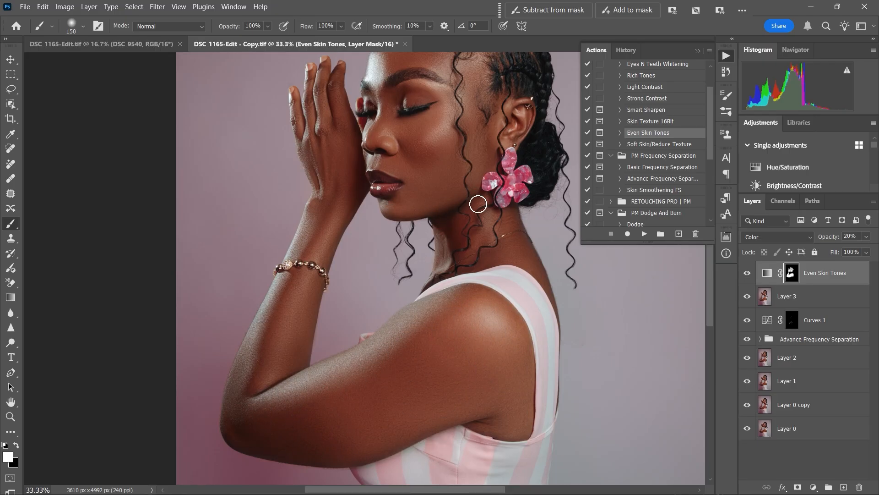
Step: Paint the remaining neck skin white on the Even Skin Tones mask, resizing the brush to fit
key("bracketleft")
key("bracketleft")
key("bracketleft")
key("bracketleft")
key("bracketright")
key("bracketright")
key("ctrl+minus")
key("ctrl+minus")
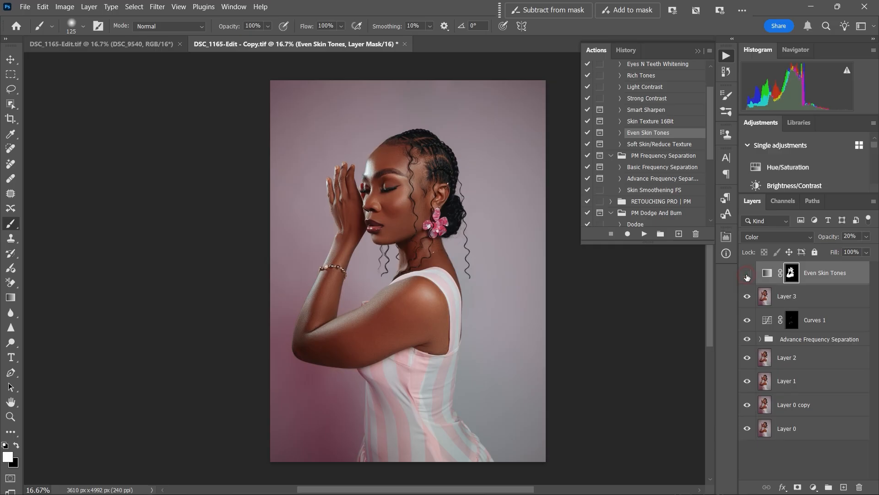
Step: Lower the Even Skin Tones layer's opacity to 12% and compare the portrait with the layer hidden and shown
left_click_drag(831, 239, 830, 241)
left_click(748, 274)
left_click(748, 275)
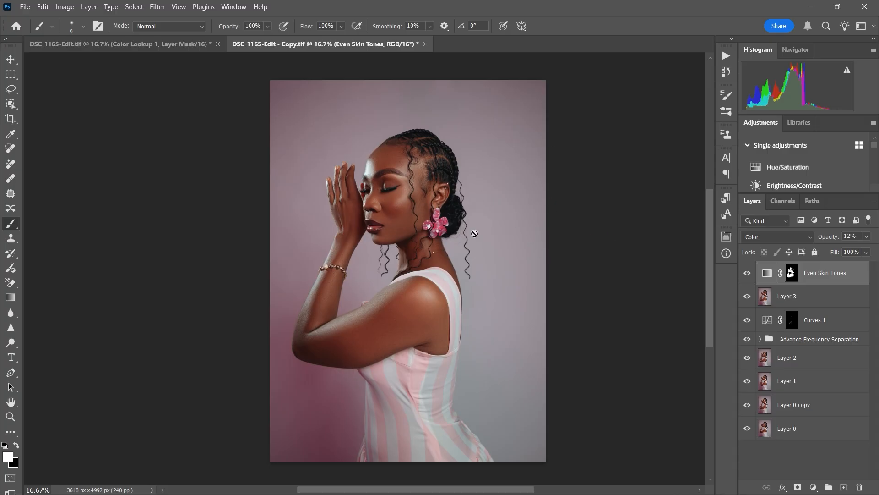
Step: Add a Color Lookup adjustment layer that loads the 1.CUBE LUT and set its opacity to 11%
left_click(798, 488)
left_click(812, 488)
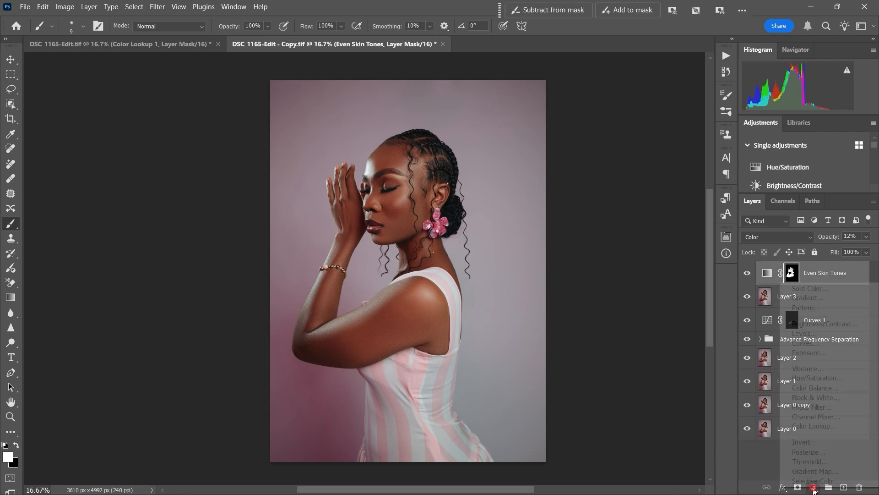
left_click(813, 426)
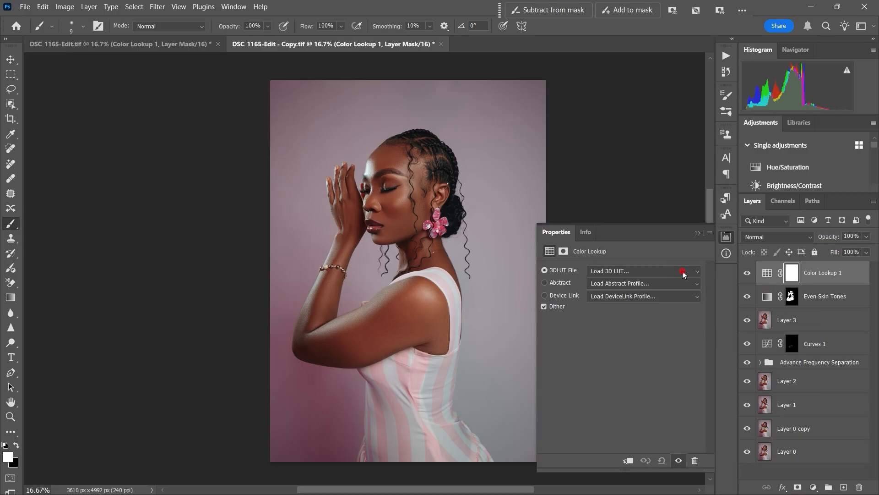
left_click(683, 273)
left_click(653, 11)
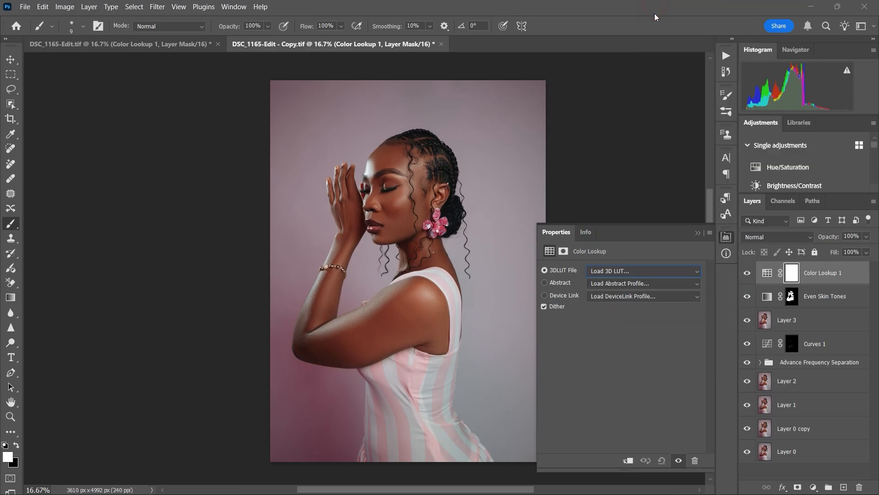
double_click(583, 275)
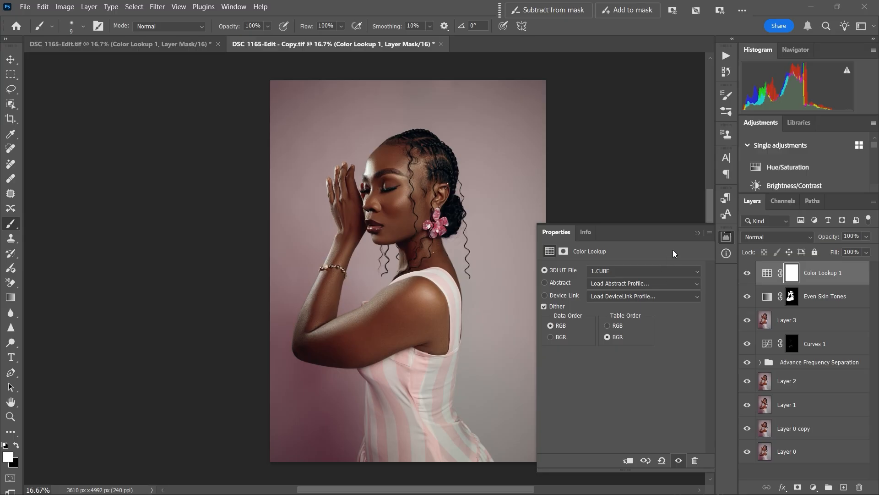
left_click(699, 233)
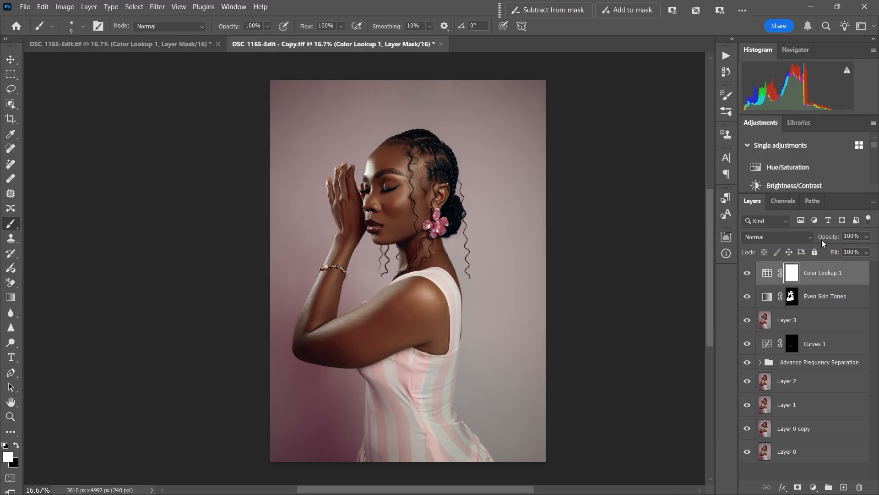
left_click_drag(838, 239, 808, 240)
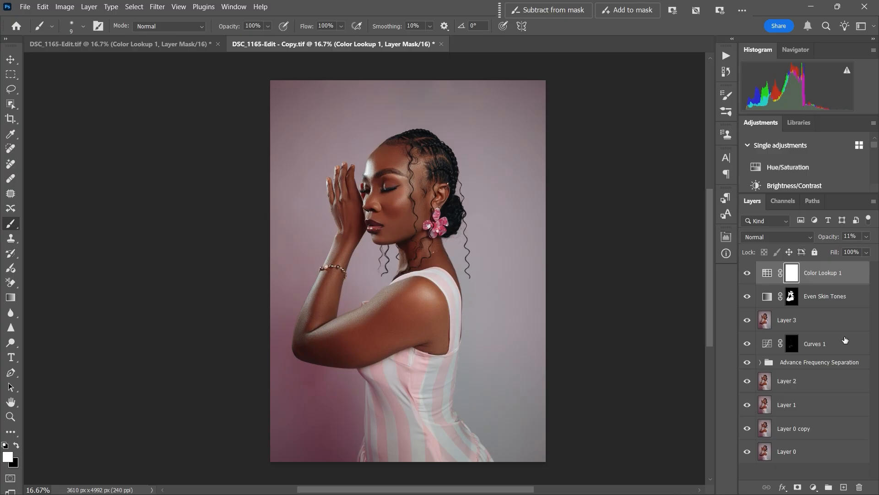
Step: Add a second Color Lookup adjustment layer above the first and load the 6.CUBE LUT into it
left_click(813, 487)
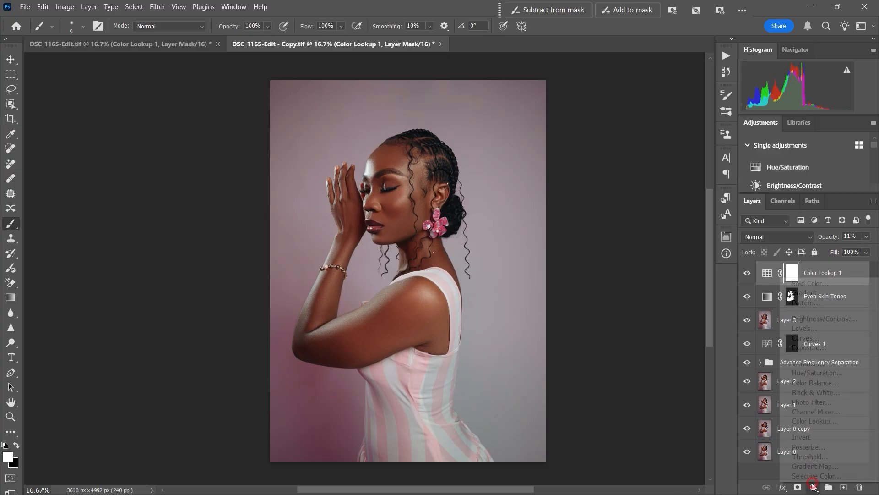
left_click(819, 422)
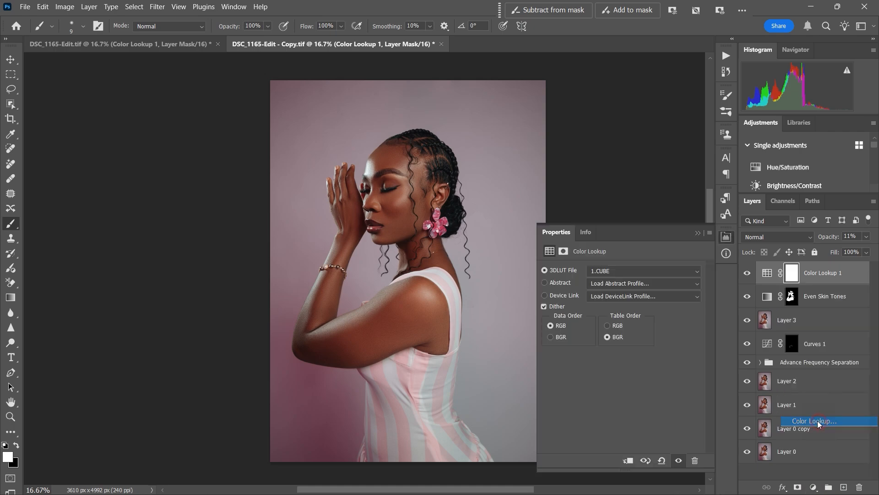
left_click(641, 271)
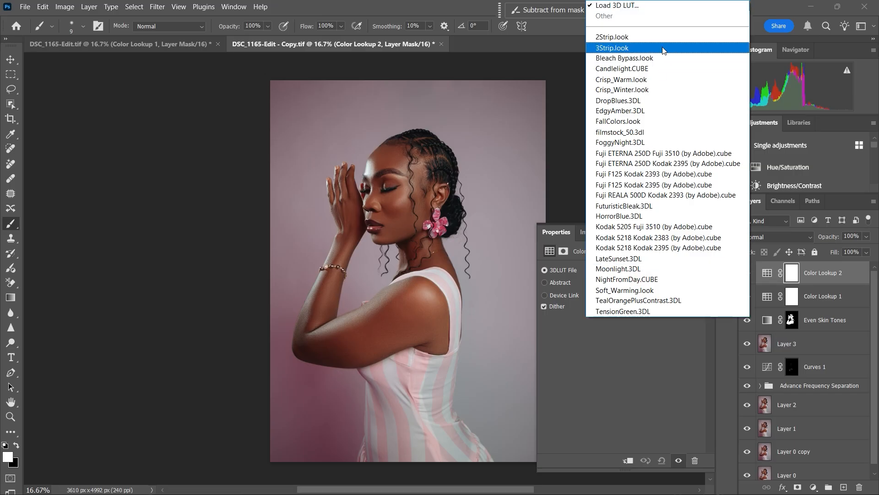
left_click(641, 5)
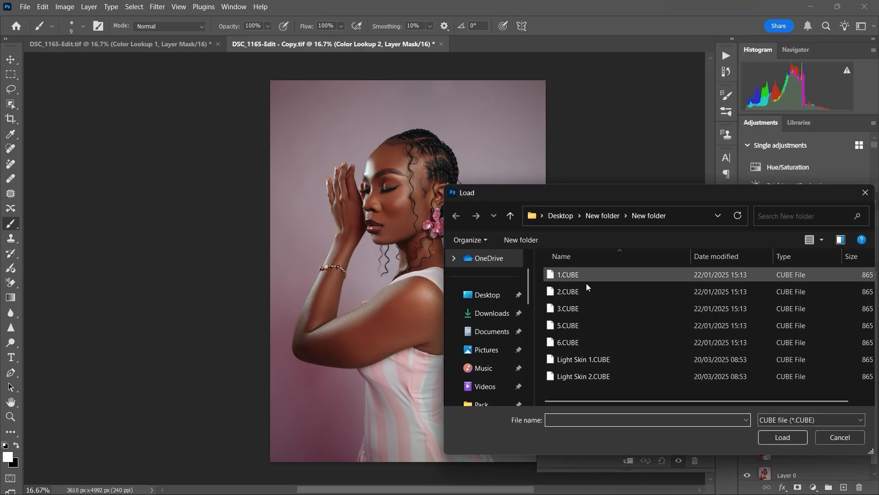
left_click(581, 344)
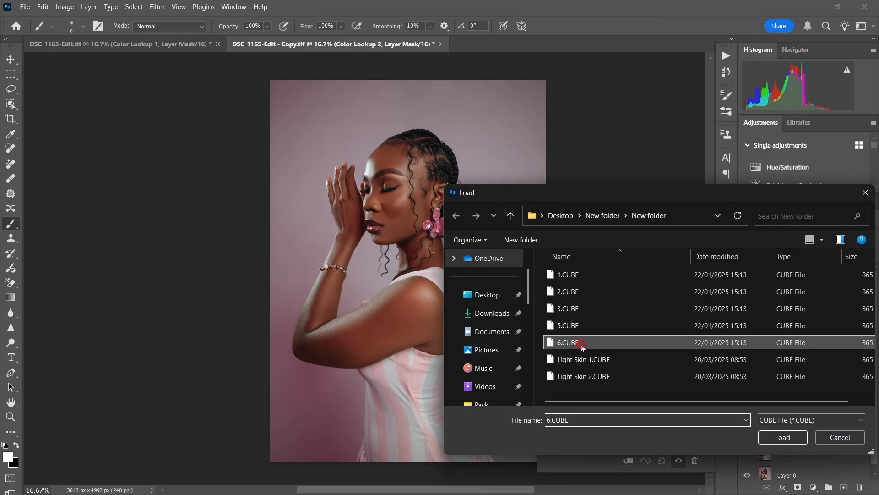
left_click(787, 436)
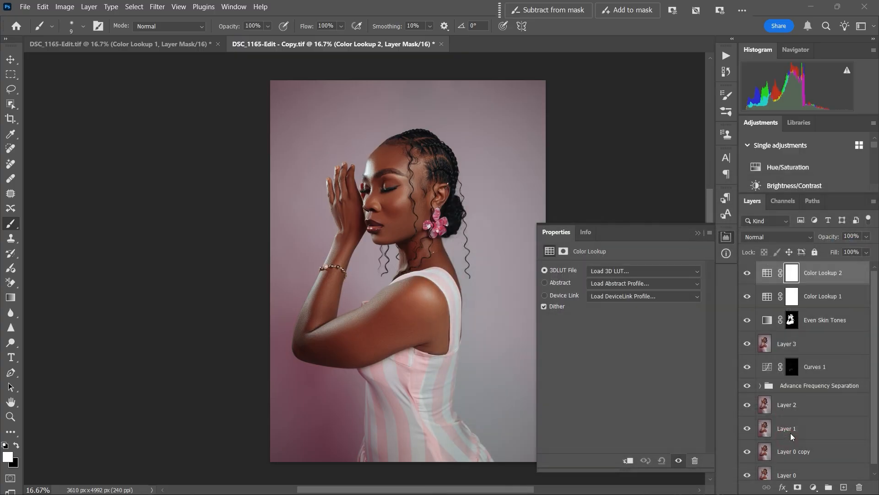
Step: Reduce the 6.CUBE Color Lookup layer's opacity to 37%, comparing the image with the layer hidden and shown
left_click(748, 274)
left_click(747, 273)
left_click_drag(838, 240, 820, 239)
left_click(748, 273)
left_click(748, 273)
left_click_drag(834, 238, 828, 240)
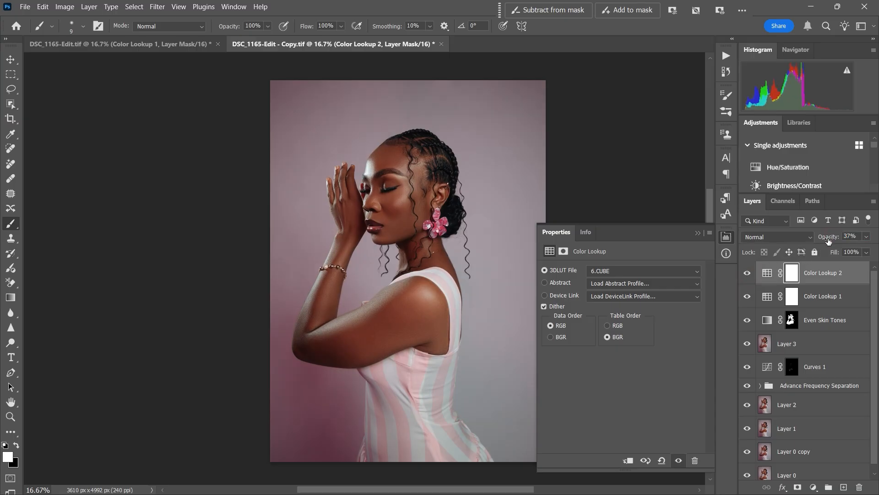
left_click(700, 233)
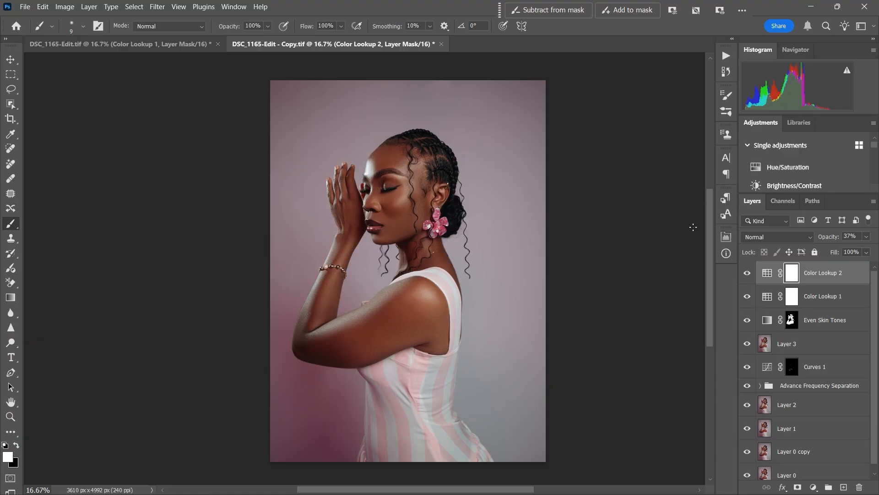
Step: Run the Rich Tones action, lower the resulting layer's opacity to 4% and compare the image with and without it
left_click(726, 55)
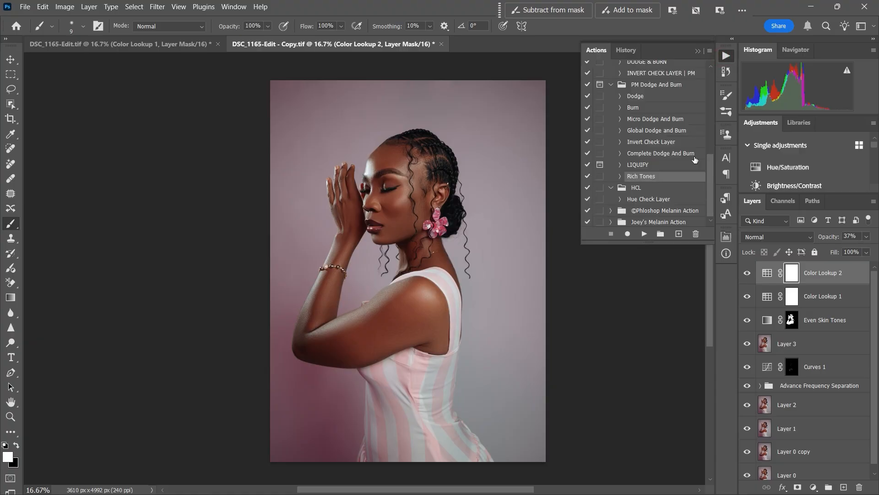
left_click(643, 234)
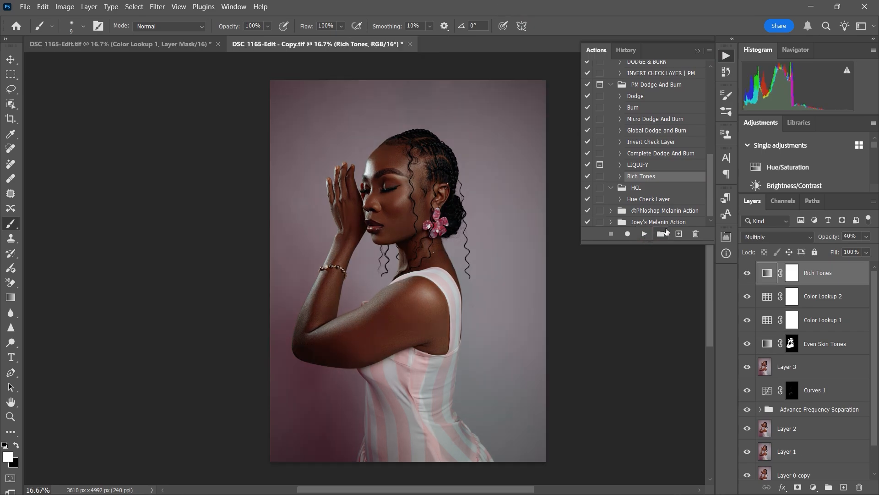
left_click(700, 51)
left_click_drag(829, 239, 825, 240)
left_click(747, 274)
left_click(747, 274)
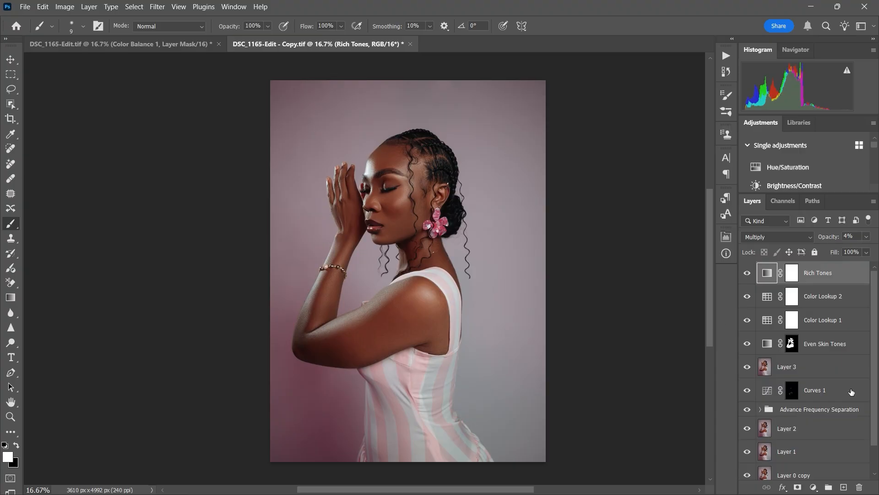
Step: Add a Color Balance adjustment layer and nudge its midtones slightly toward cyan and magenta, comparing with the effect hidden
left_click(813, 487)
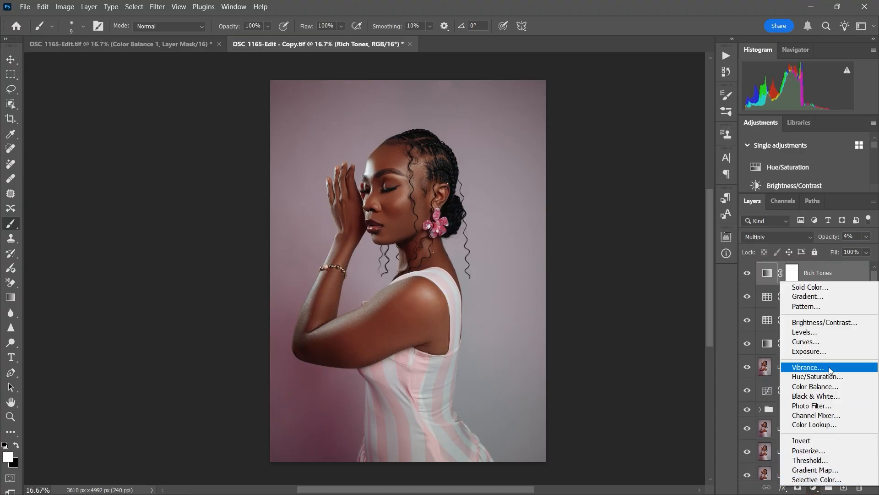
left_click(815, 387)
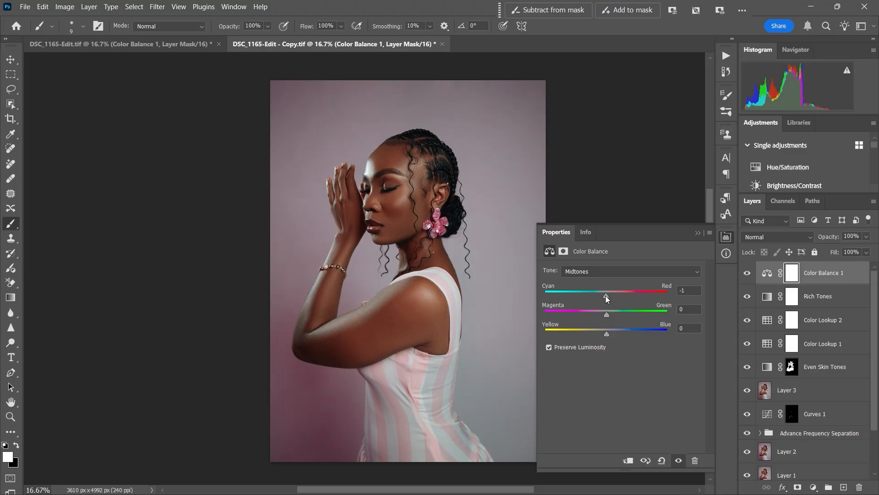
left_click_drag(606, 295, 605, 295)
left_click(677, 460)
left_click(678, 461)
left_click_drag(608, 315, 606, 314)
left_click_drag(606, 313, 605, 314)
left_click_drag(606, 334, 607, 335)
left_click(680, 462)
left_click(678, 462)
left_click(677, 462)
left_click(677, 462)
Step: Set the Color Balance highlights to +2 red, +2 green and -3 toward yellow, and compare with the layer hidden
left_click(672, 273)
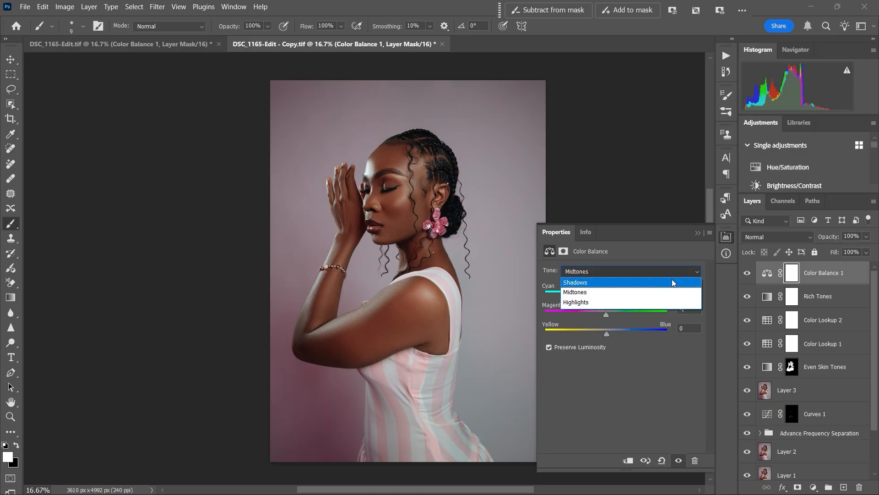
left_click(659, 301)
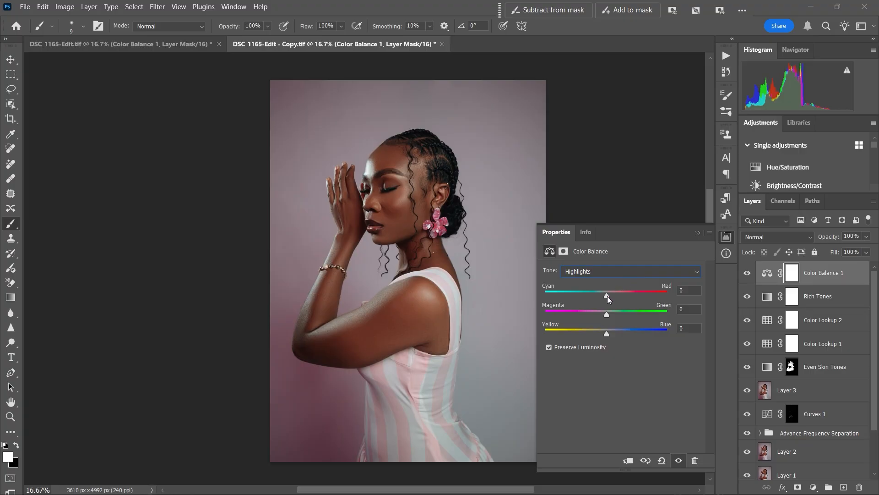
left_click_drag(607, 295, 608, 295)
left_click_drag(608, 314, 608, 314)
left_click_drag(606, 333, 606, 334)
left_click_drag(606, 333, 604, 333)
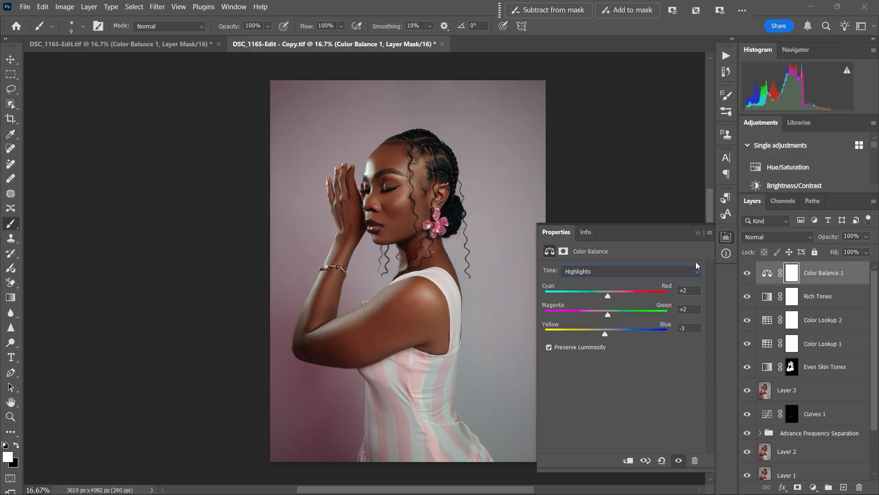
left_click(698, 233)
left_click(746, 274)
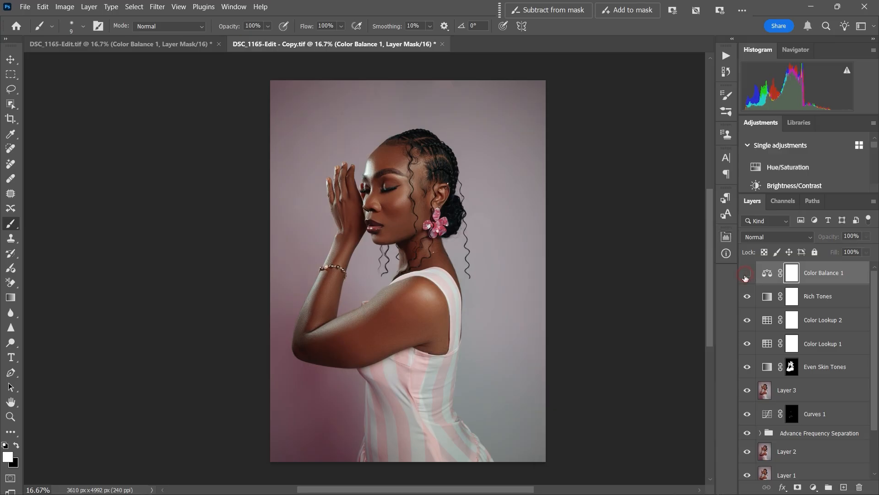
left_click(746, 274)
left_click(746, 274)
left_click(746, 273)
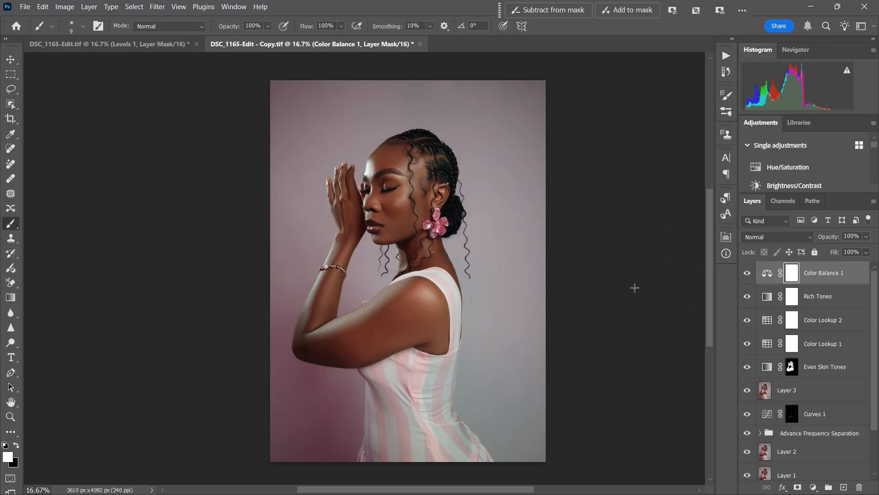
Step: Add a Curves adjustment layer with a point in the highlights and a shadow point at input 64, output 64
left_click(812, 487)
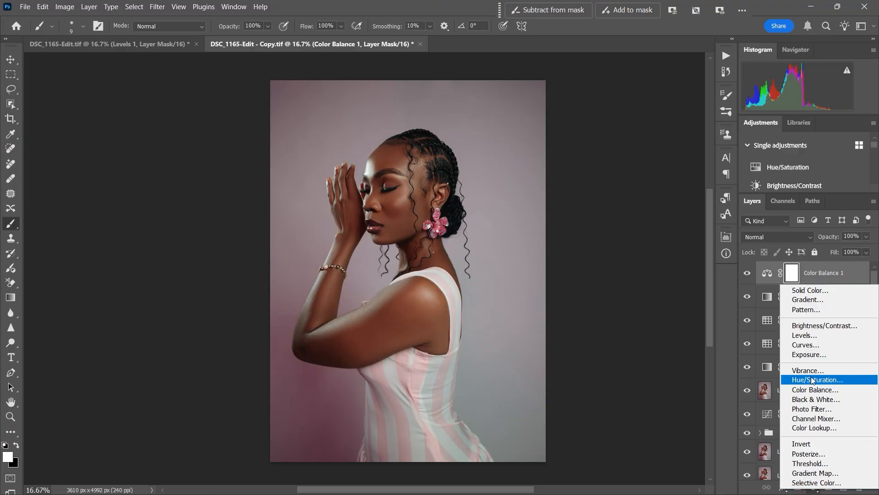
left_click(809, 350)
left_click_drag(664, 330, 662, 325)
left_click_drag(661, 326, 661, 329)
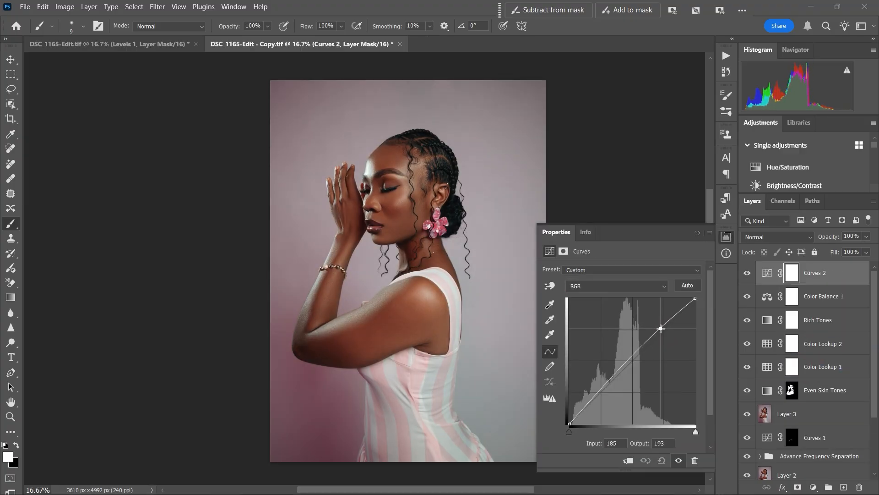
left_click(601, 392)
left_click_drag(601, 392, 601, 393)
left_click(677, 461)
left_click(677, 461)
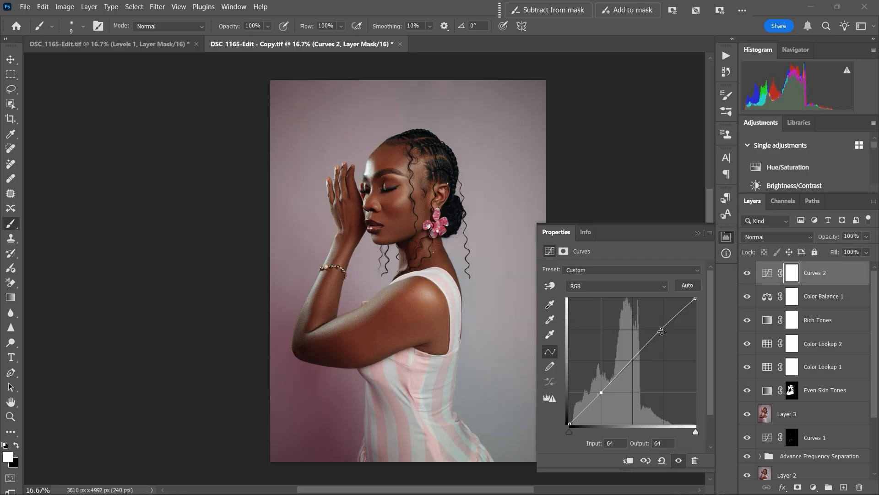
Step: Raise the upper point of the new curve to input 186, output 197 and compare with the effect hidden
left_click_drag(662, 330, 661, 327)
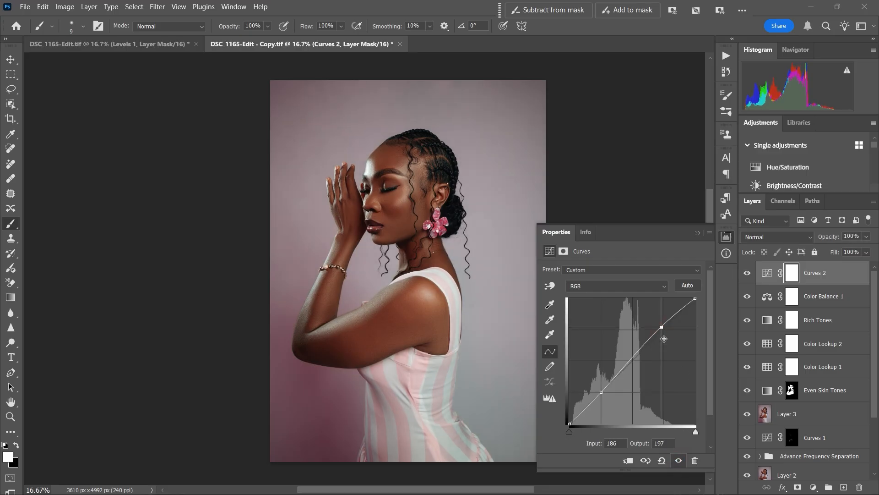
left_click(678, 461)
left_click(677, 460)
left_click(698, 234)
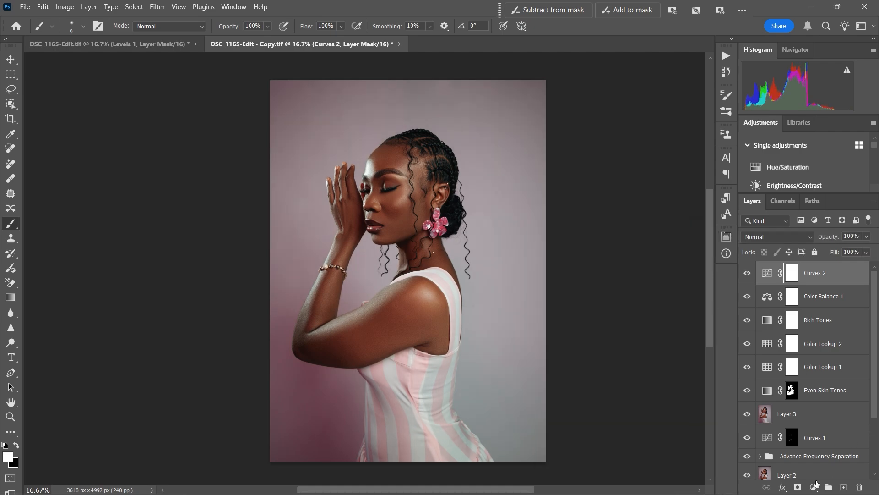
Step: Add a Levels adjustment layer with the black input level at 2 and the white input level at 234
left_click(814, 487)
left_click(824, 331)
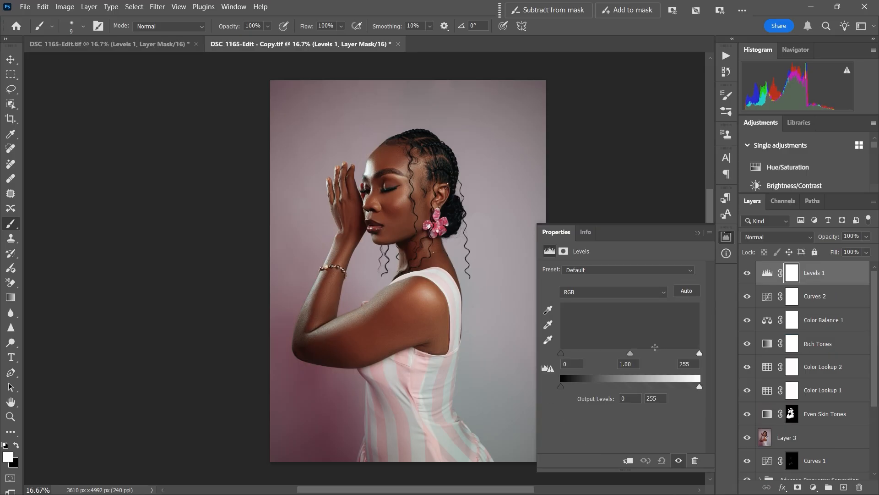
left_click_drag(700, 355, 689, 354)
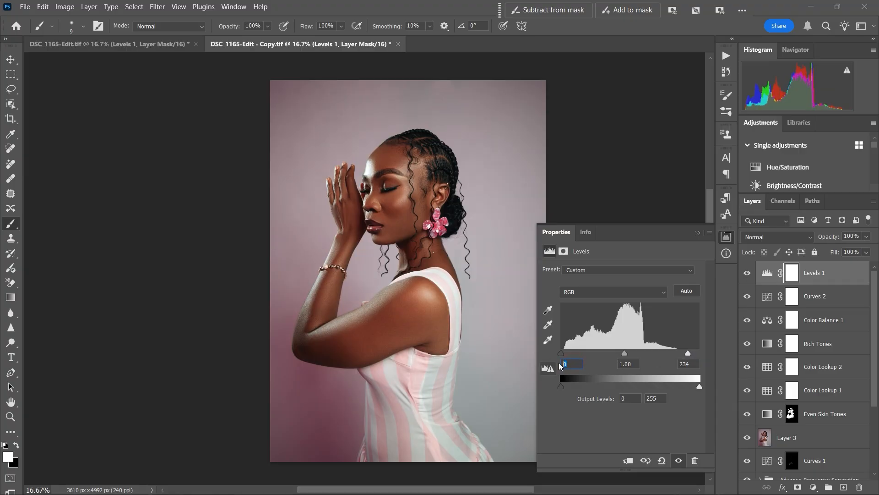
type("2")
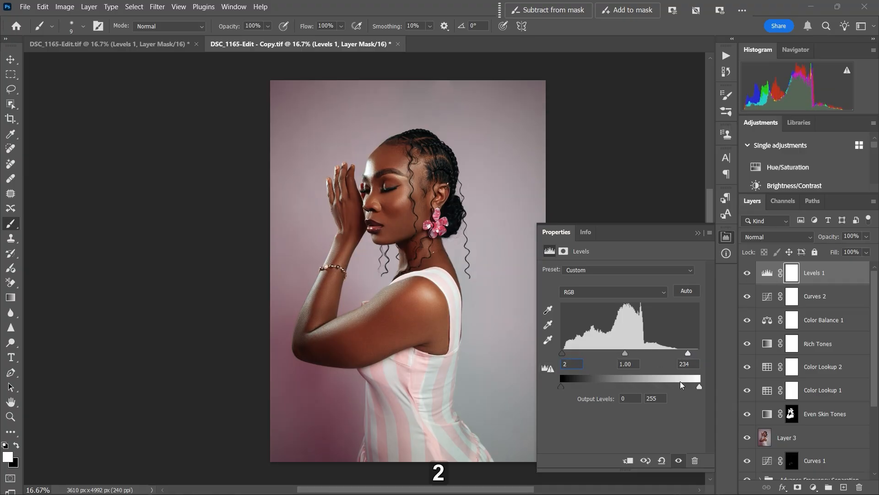
left_click(767, 276)
left_click(698, 234)
Step: Group the adjustment layers from Levels 1 down to Even Skin Tones as CG, and compare the image with the group hidden
left_click(831, 277)
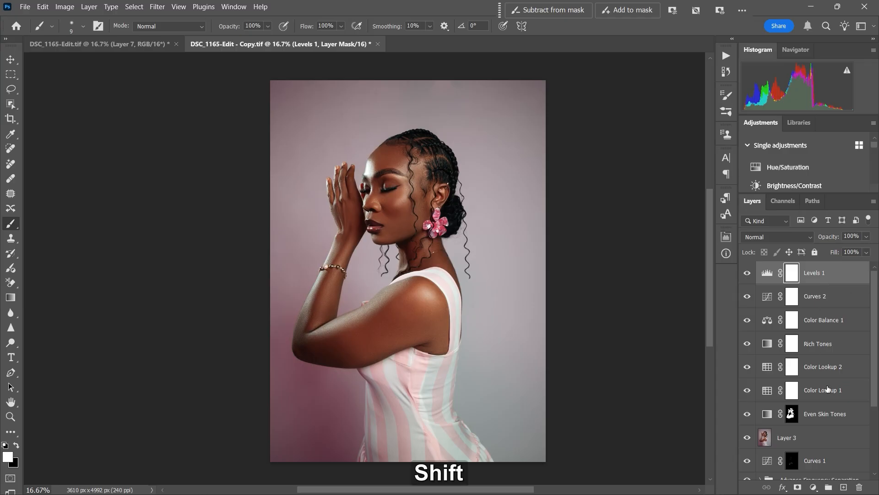
left_click(824, 410, "shift")
key("ctrl+g")
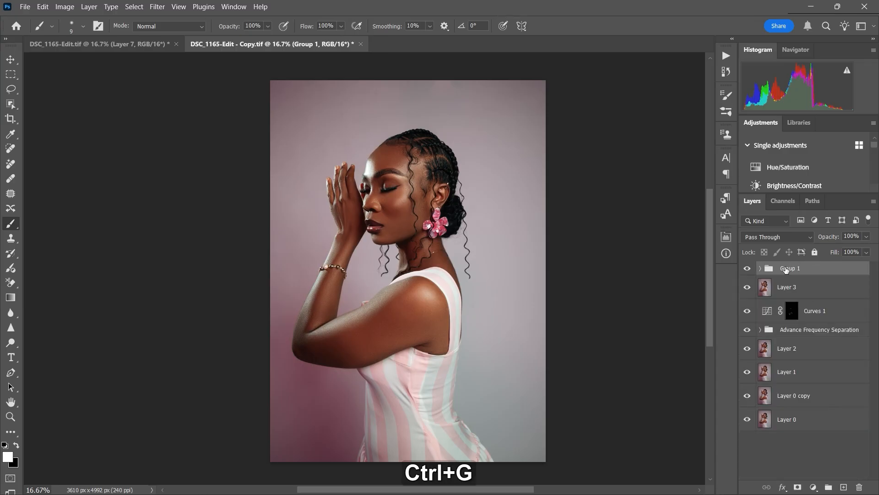
double_click(786, 270)
type("CG")
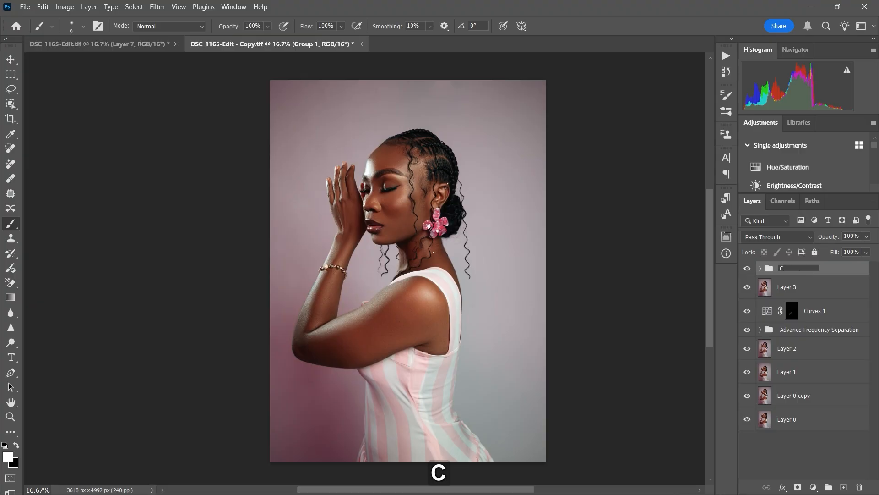
key("Return")
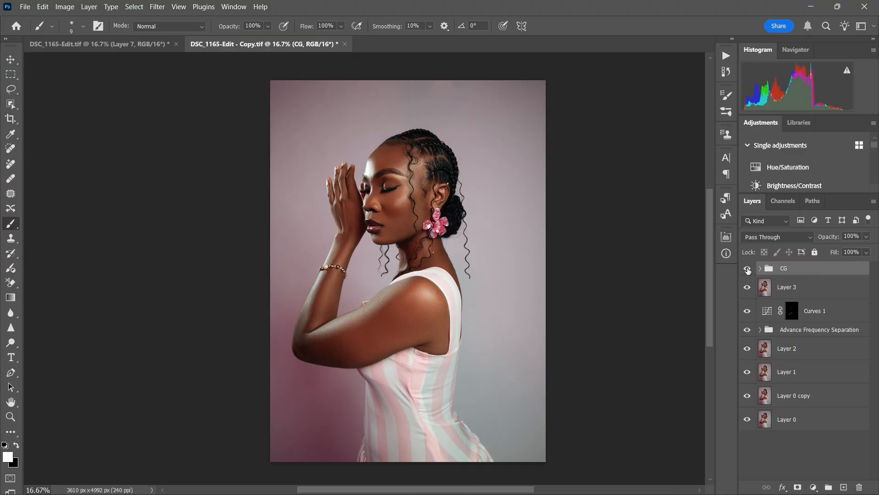
left_click(747, 269)
left_click(747, 270)
left_click(746, 270)
left_click(747, 269)
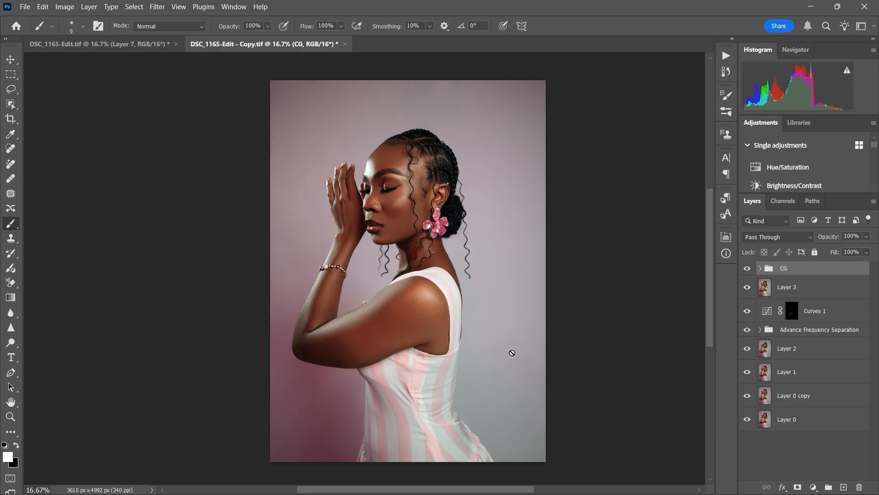
Step: Place the nebula-galaxy abstract background image from the Downloads folder into the portrait document and hide its layer
left_click(281, 481)
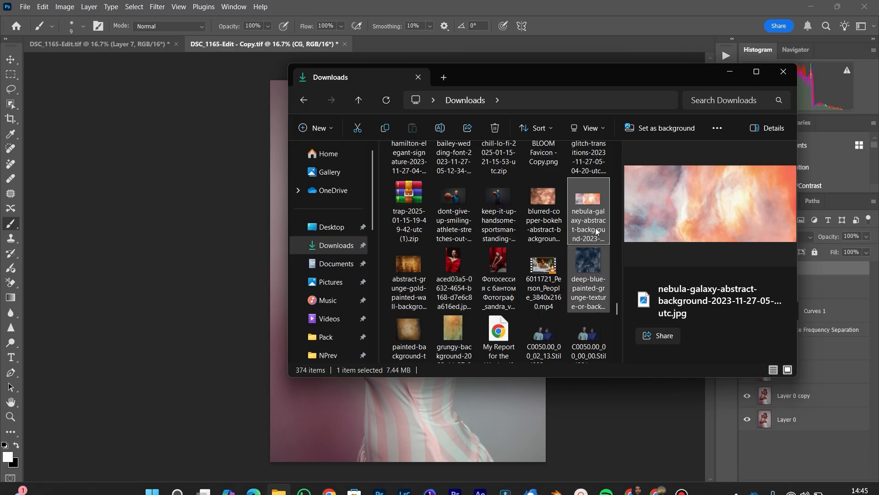
left_click_drag(601, 204, 264, 225)
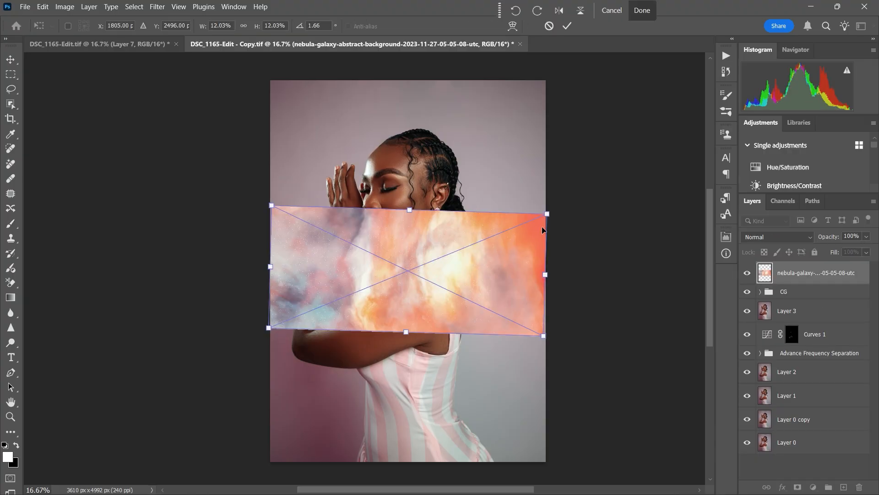
left_click(747, 274)
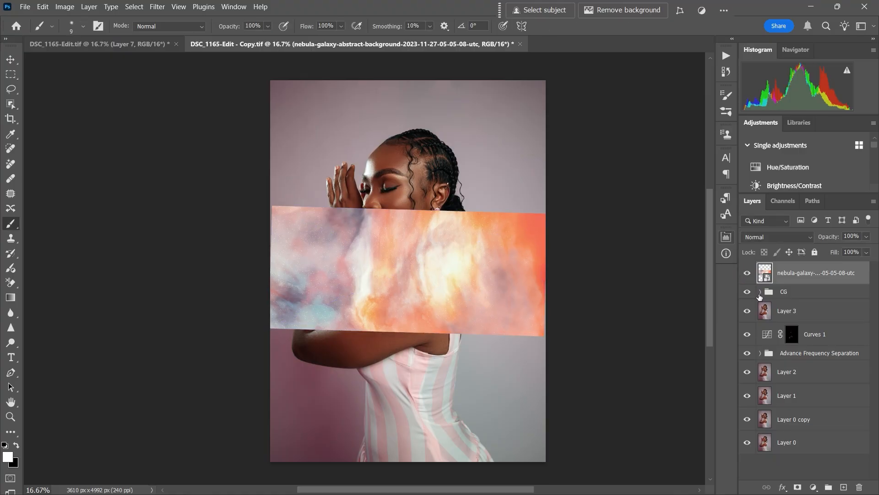
left_click(748, 273)
Step: Stamp all visible layers into a merged layer above the CG group and duplicate that layer
left_click(775, 295)
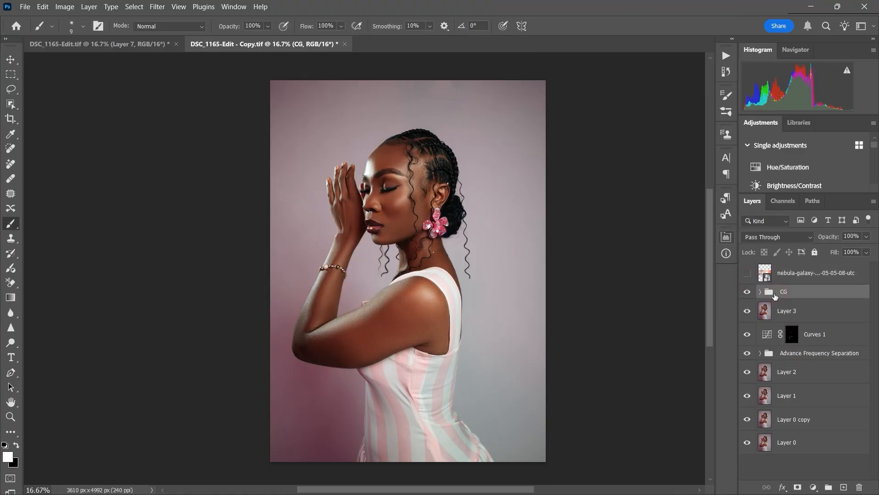
key("ctrl+shift+alt+e")
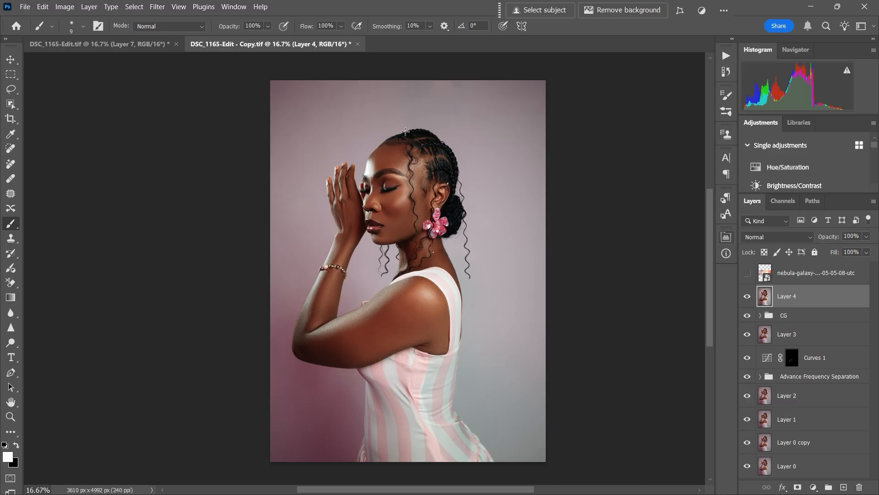
key("BackSpace")
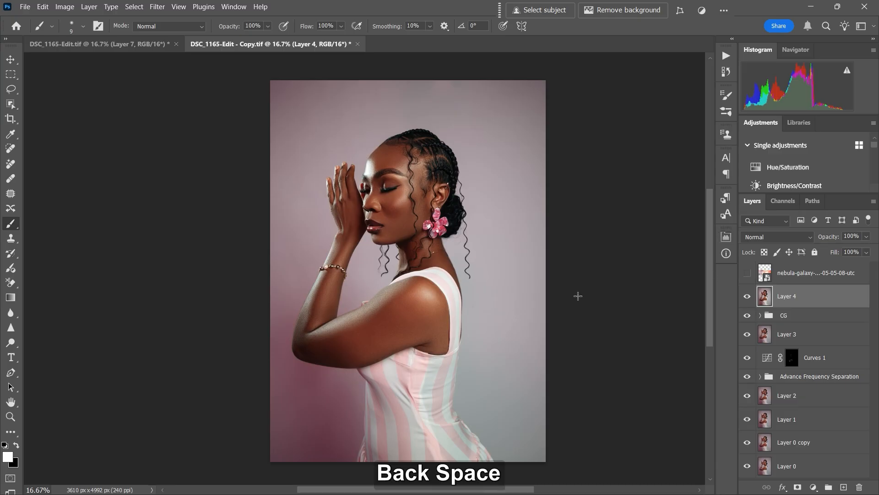
key("ctrl")
key("ctrl+j")
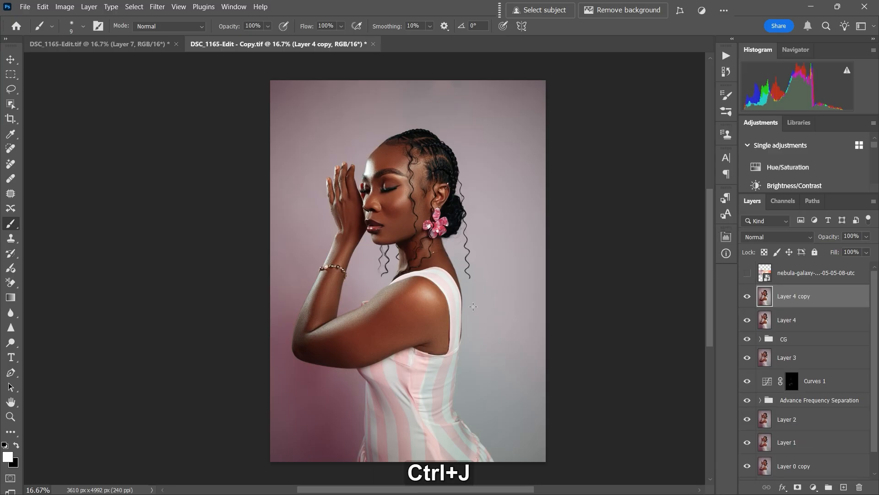
Step: Select the woman on the duplicated merged layer, check the selection edges, and copy her to a new layer
left_click(12, 91)
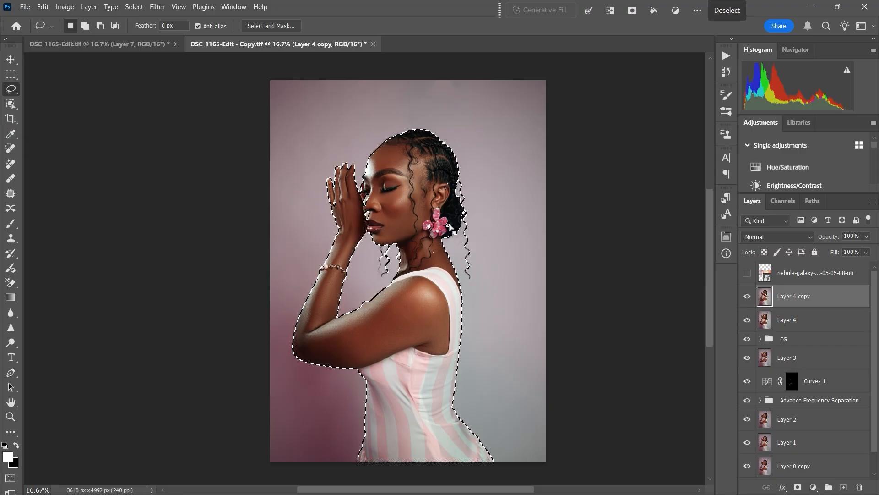
key("ctrl+plus")
key("ctrl+plus")
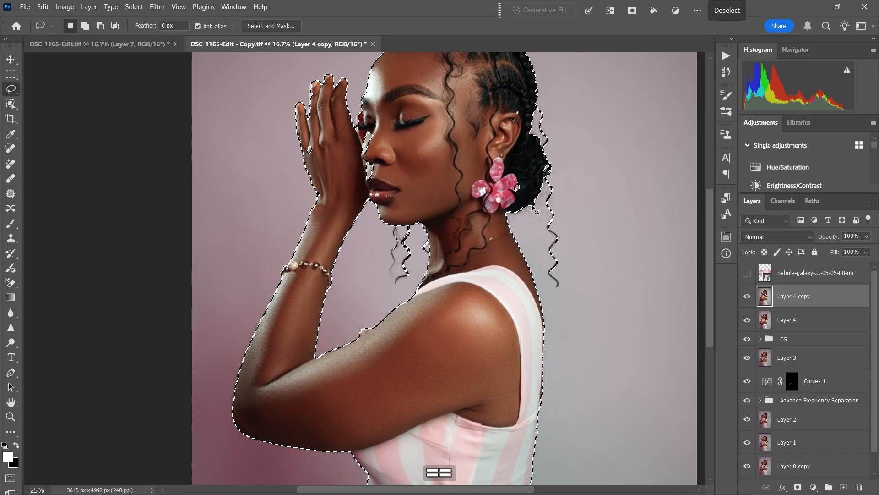
key("ctrl+plus")
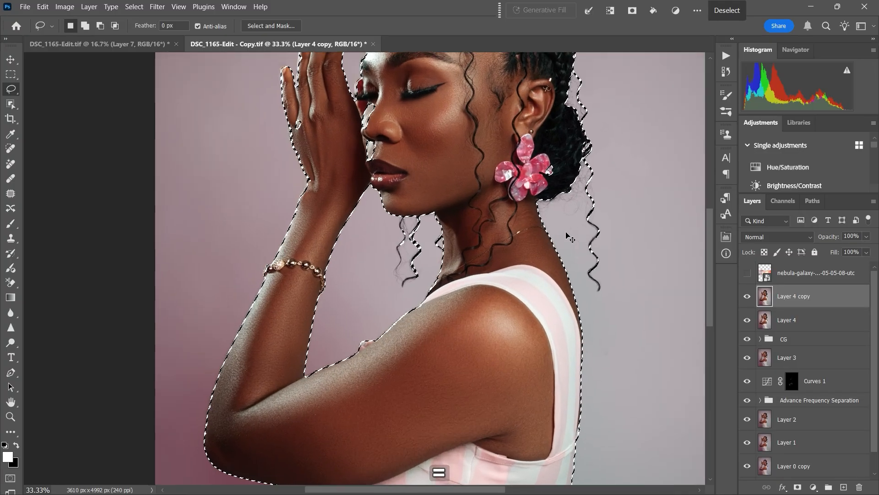
key("ctrl+minus")
key("ctrl+minus")
key("ctrl+minus")
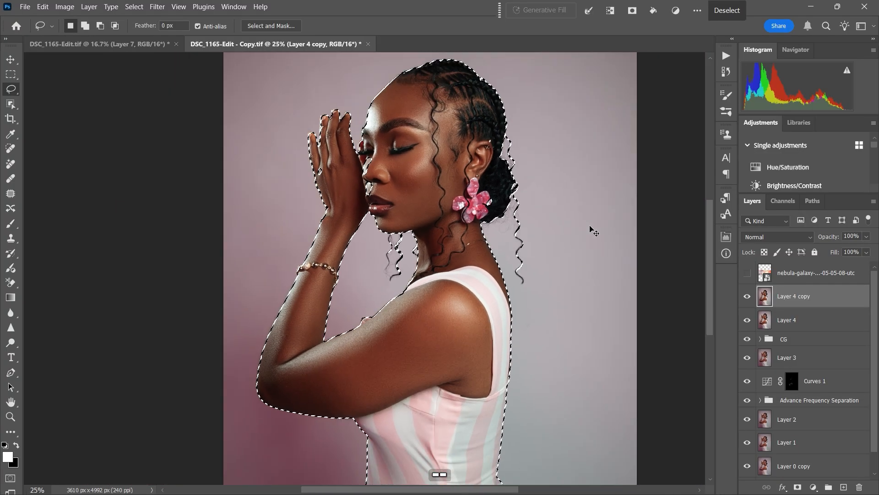
key("super")
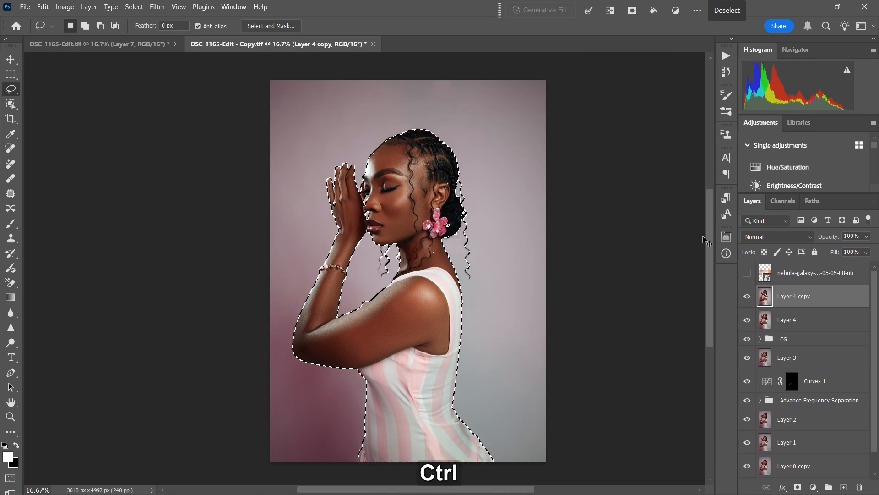
key("ctrl+j")
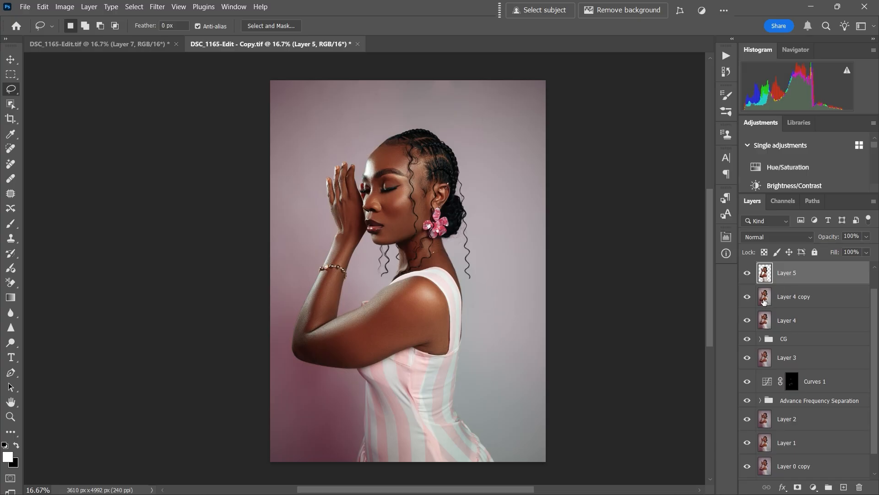
Step: Load the cutout's outline as a selection, invert it, and copy the backdrop from Layer 4 copy to a new layer
left_click(765, 272, "ctrl")
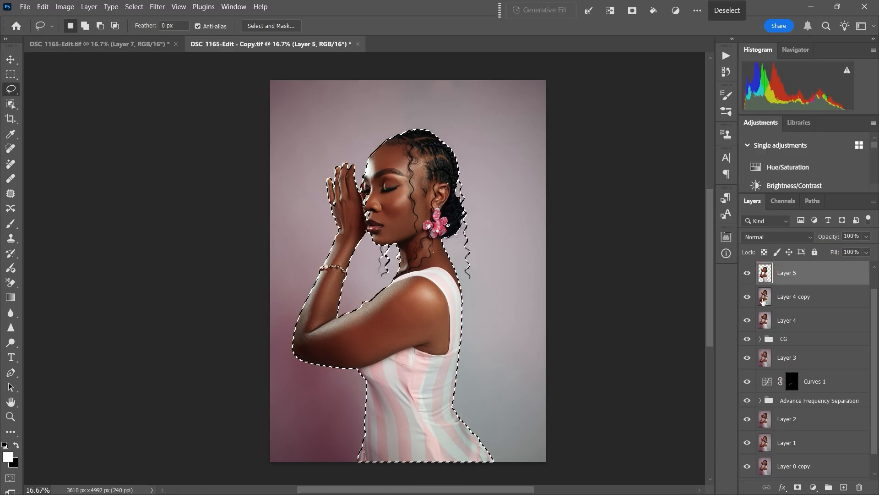
left_click(765, 300)
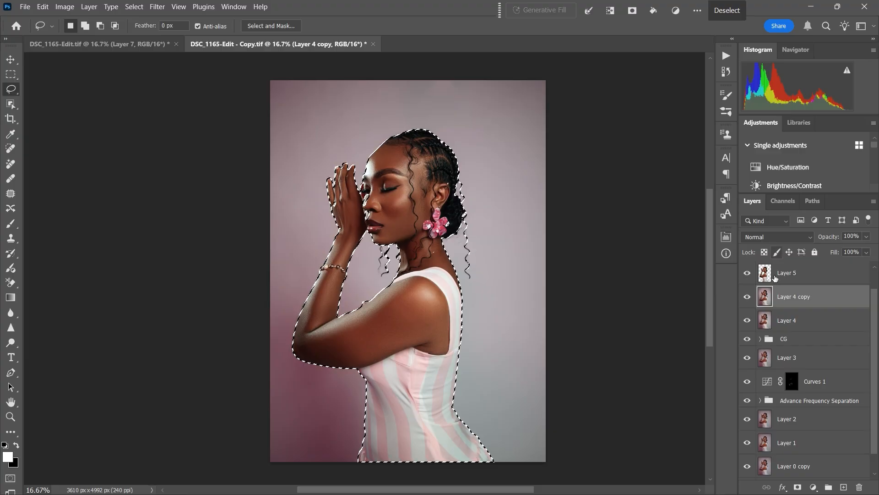
right_click(410, 224)
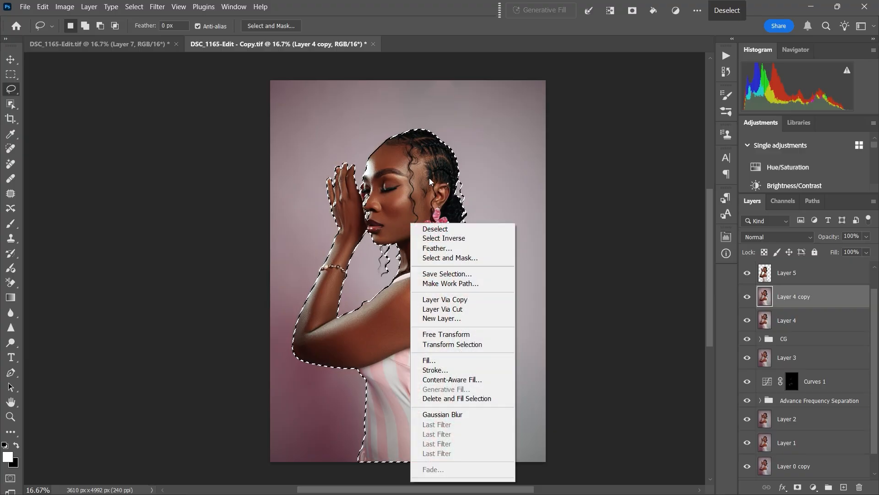
left_click(457, 238)
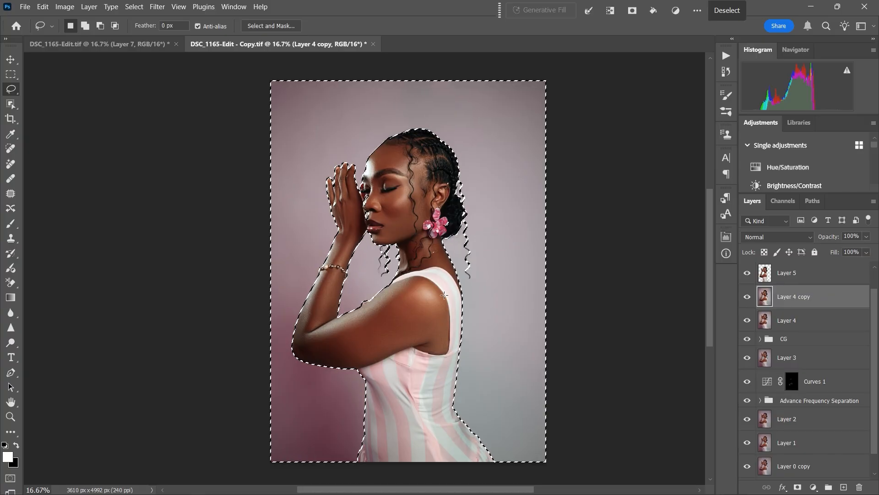
key("ctrl+j")
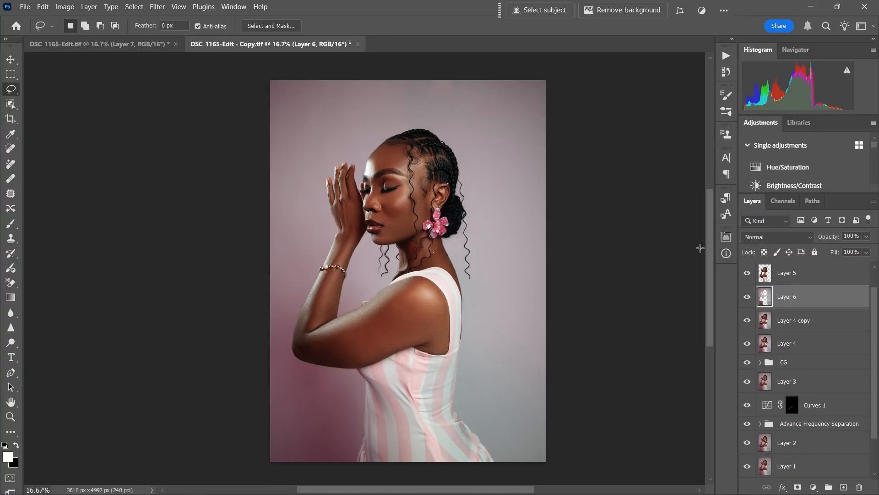
Step: Show the nebula image layer and rotate it in Free Transform to an upright orientation at -89.36°
left_click_drag(874, 316, 873, 299)
left_click(779, 274)
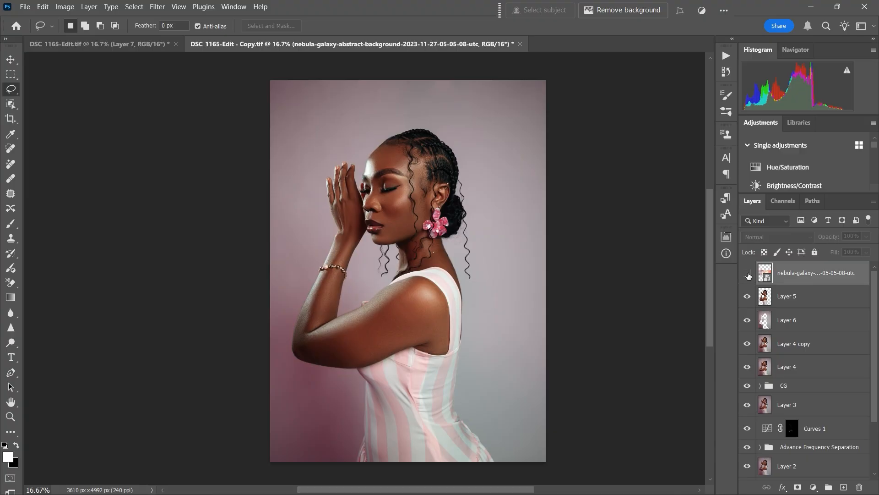
left_click(747, 274)
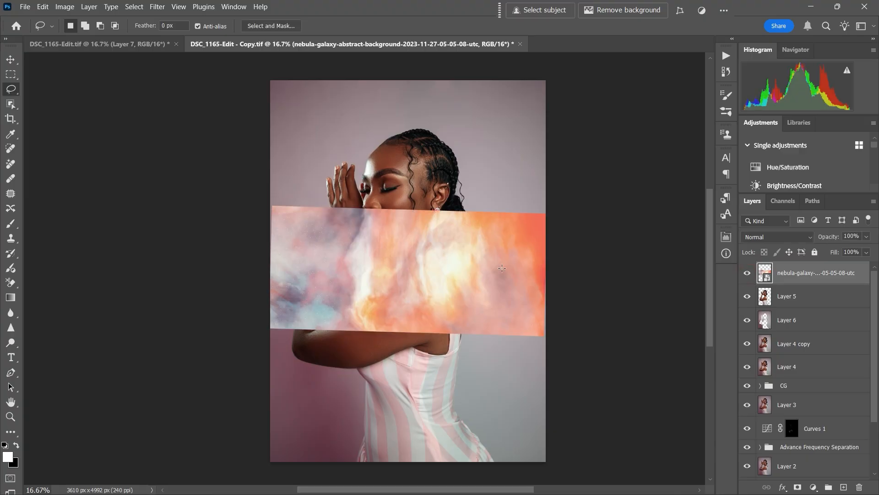
key("ctrl")
key("ctrl+t")
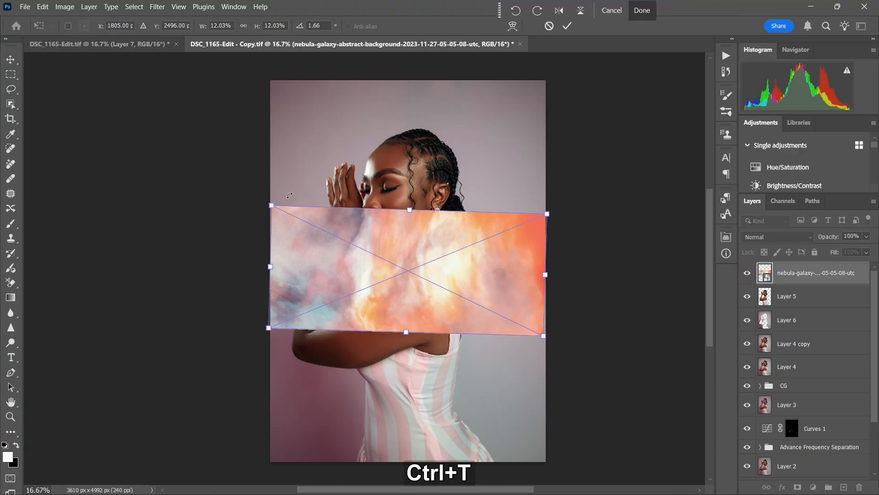
left_click_drag(565, 214, 366, 157)
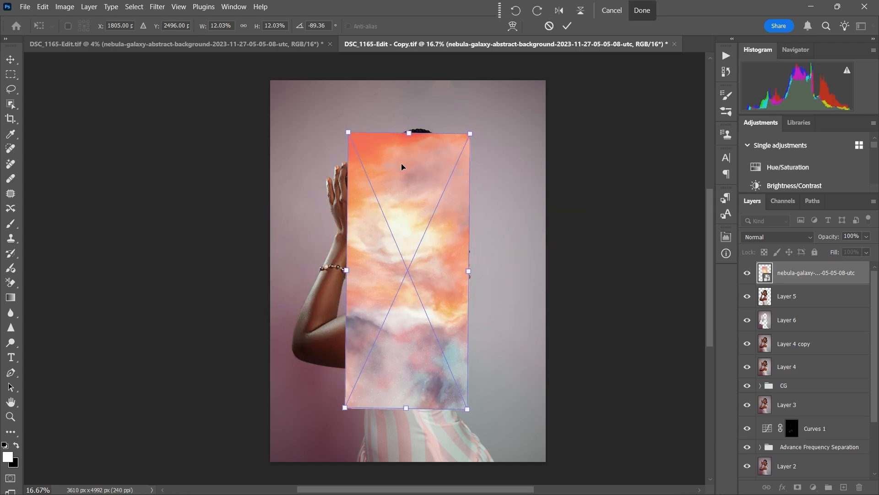
Step: Stretch the nebula image to 41.39% width and 36.47% height, position its lower part over the canvas, and apply the transform
key("ctrl+minus")
key("ctrl+minus")
key("ctrl+minus")
left_click_drag(381, 218, 381, 197)
left_click_drag(358, 320, 330, 341)
left_click_drag(403, 265, 432, 255)
left_click_drag(383, 199, 384, 170)
left_click_drag(432, 255, 465, 243)
left_click_drag(399, 167, 417, 55)
left_click_drag(464, 240, 470, 236)
left_click_drag(393, 54, 402, 58)
left_click(567, 25)
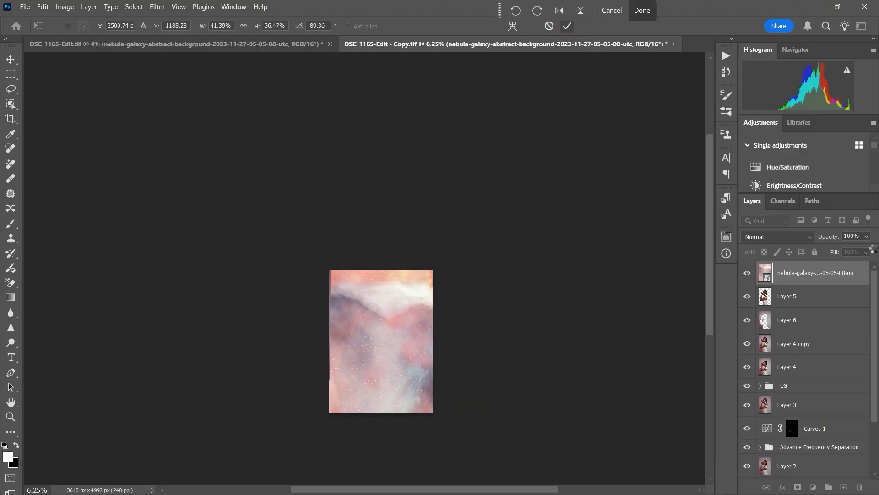
Step: Place the nebula layer directly beneath the woman's cutout and shift the image to X 2361.90 px, Y -1242.66 px
left_click_drag(809, 276, 797, 300)
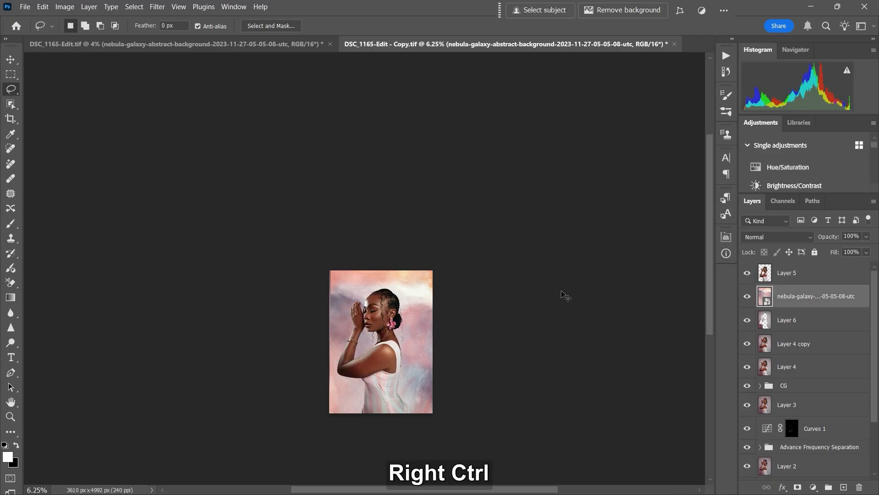
key("ctrl+equal")
key("ctrl+equal")
left_click_drag(471, 359, 468, 316)
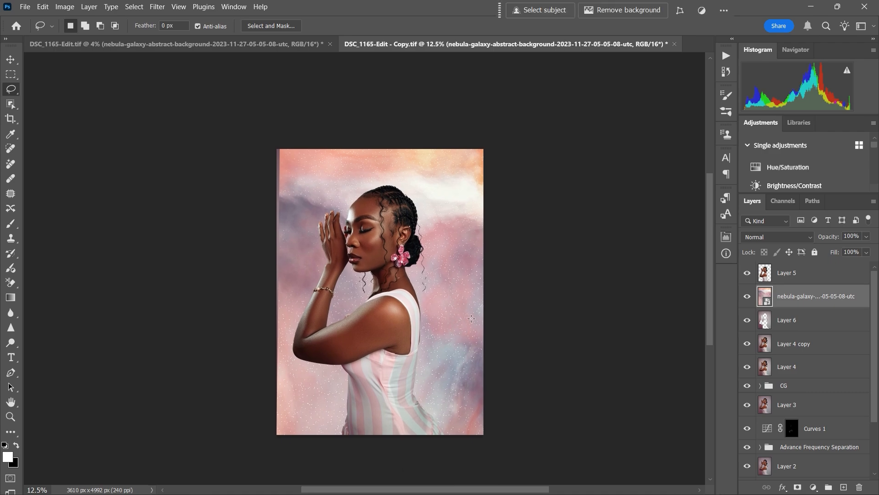
key("ctrl+t")
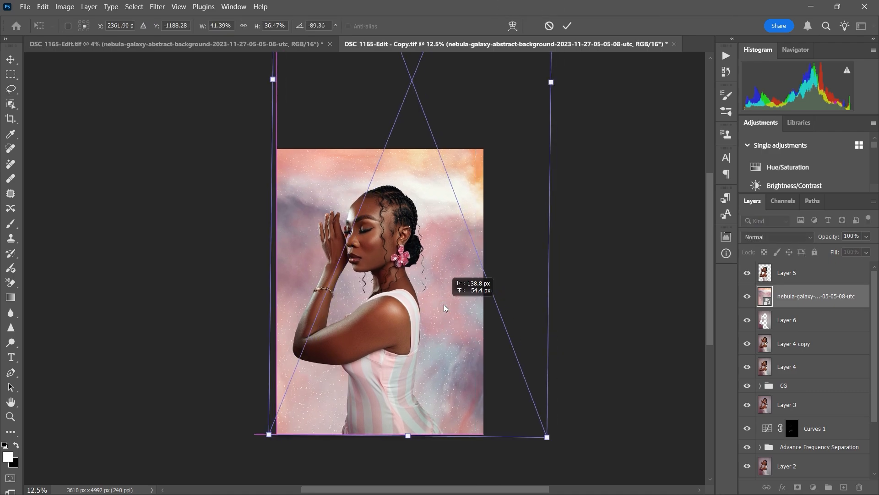
left_click_drag(444, 304, 444, 301)
left_click(567, 26)
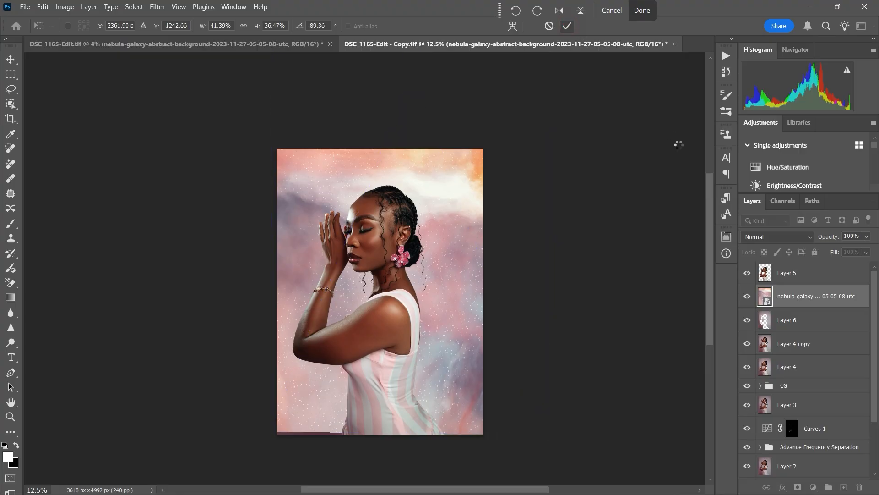
Step: Blend the nebula layer with Soft Light at 57% opacity and compare the backdrop with the layer hidden
left_click(805, 237)
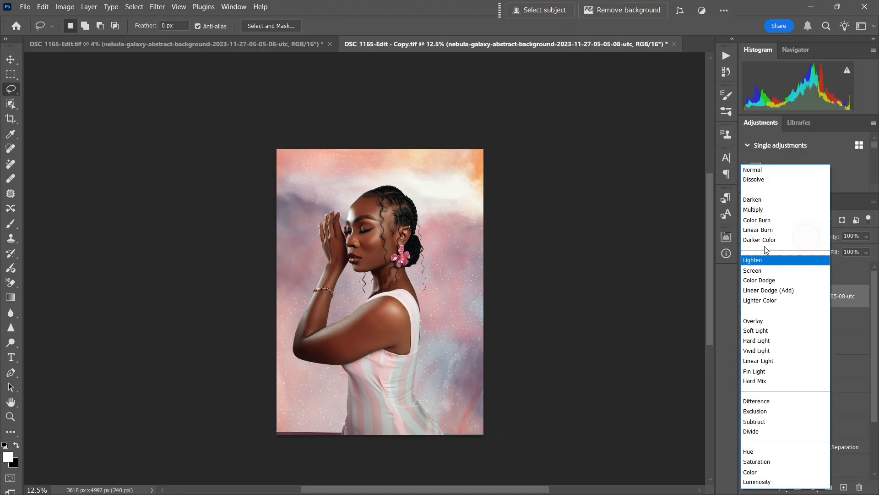
left_click(763, 331)
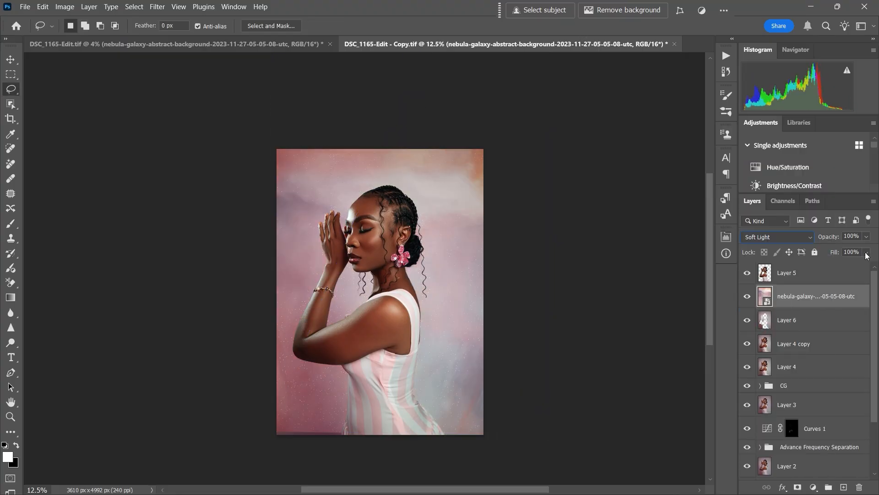
mouse_move(837, 241)
left_mouse_down()
mouse_move(796, 252)
mouse_move(830, 238)
left_mouse_up()
left_click(747, 298)
left_click(747, 299)
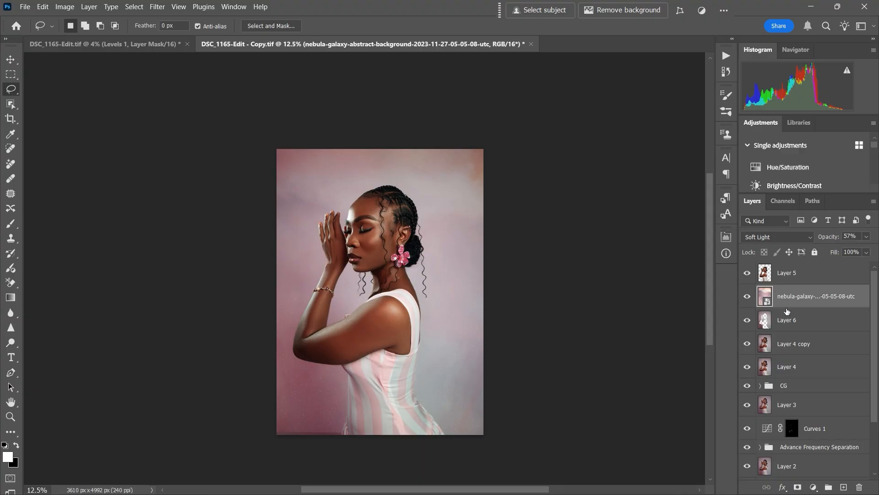
Step: Add a Levels adjustment clipped to the nebula layer, lower its white output level to 213, and compare the backdrop with each layer hidden
left_click(814, 487)
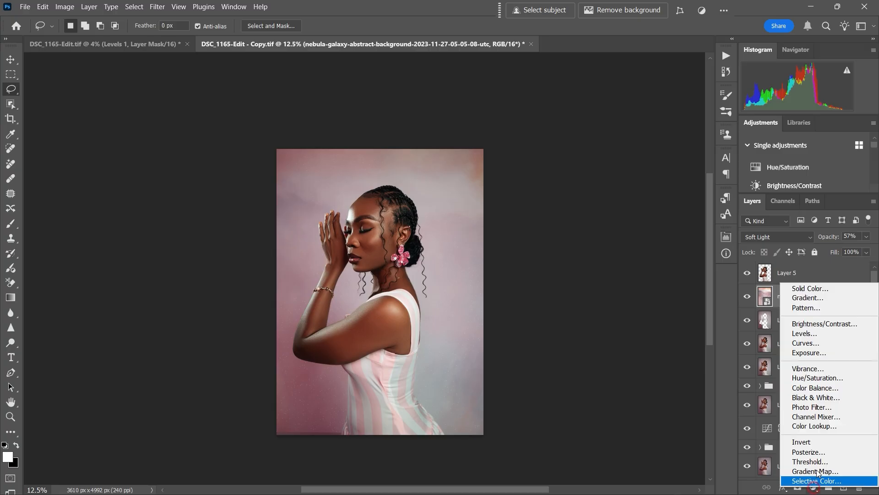
left_click(806, 334)
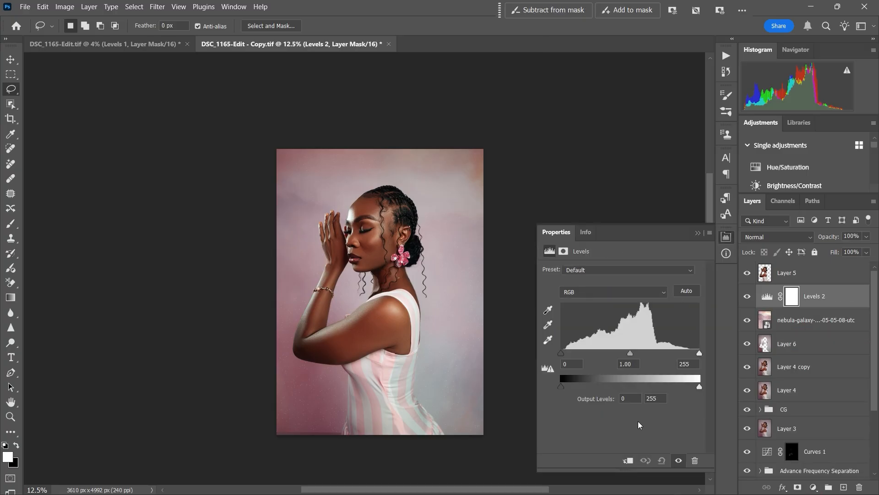
left_click(627, 460)
left_click_drag(701, 389, 673, 386)
left_click(747, 297)
left_click(748, 299)
left_click_drag(675, 389, 678, 390)
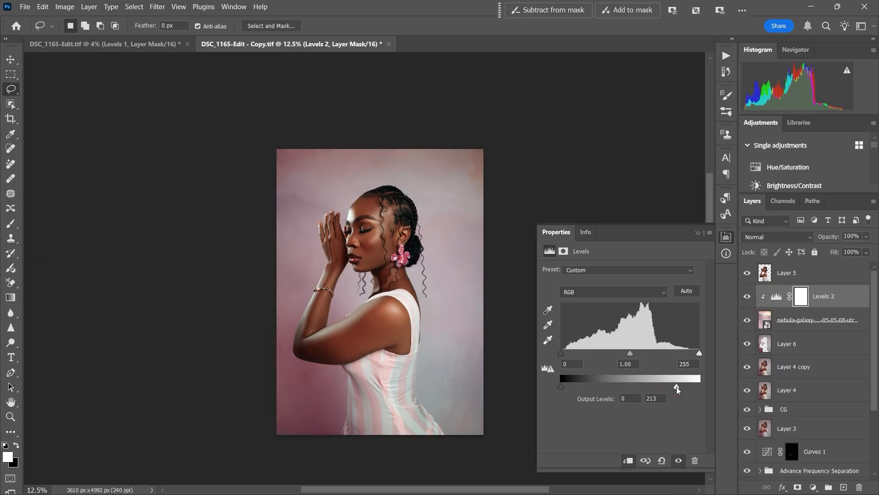
left_click(697, 232)
left_click(747, 296)
left_click(748, 296)
left_click(748, 320)
left_click(747, 320)
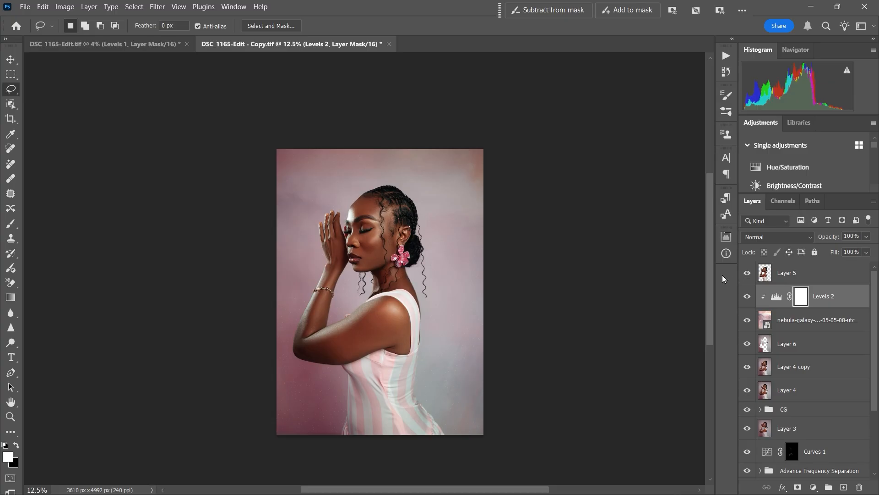
Step: Stamp all visible layers into a new merged layer above the woman's cutout
left_click(805, 281)
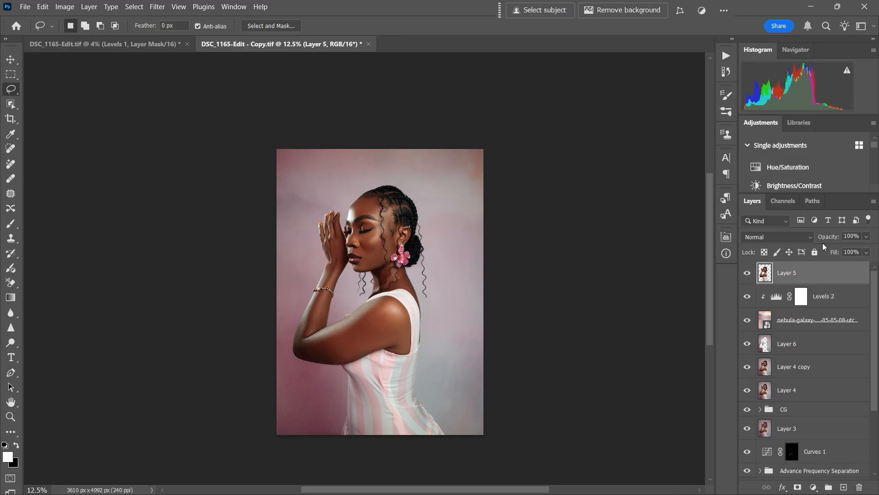
key("ctrl+shift+alt+e")
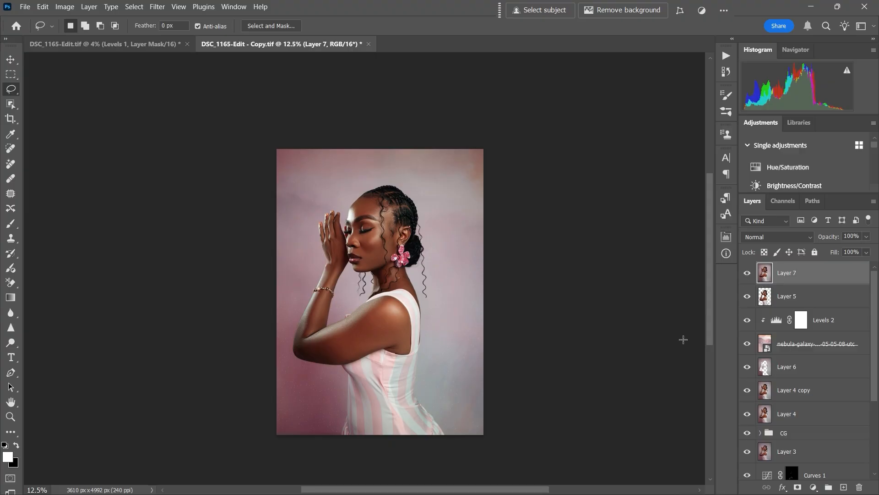
Step: Select the striped pink and white dress with the Quick Selection tool, adjusting the brush size for its edges
key("ctrl+plus")
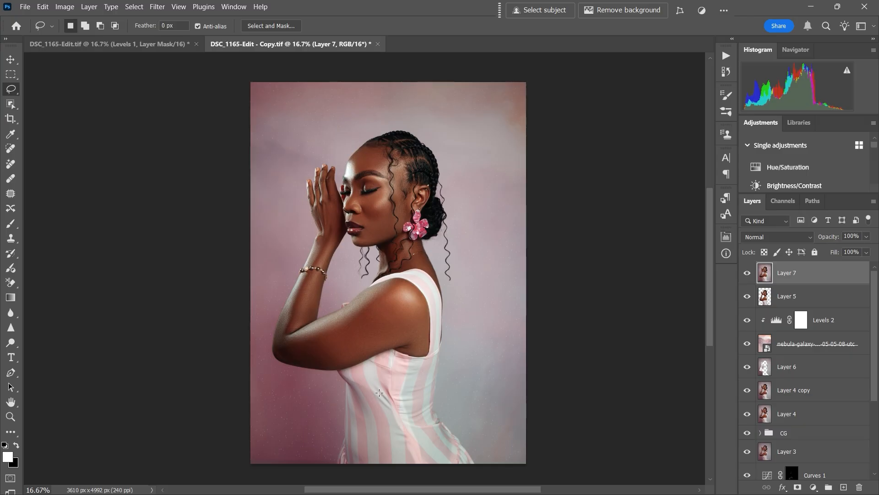
key("v")
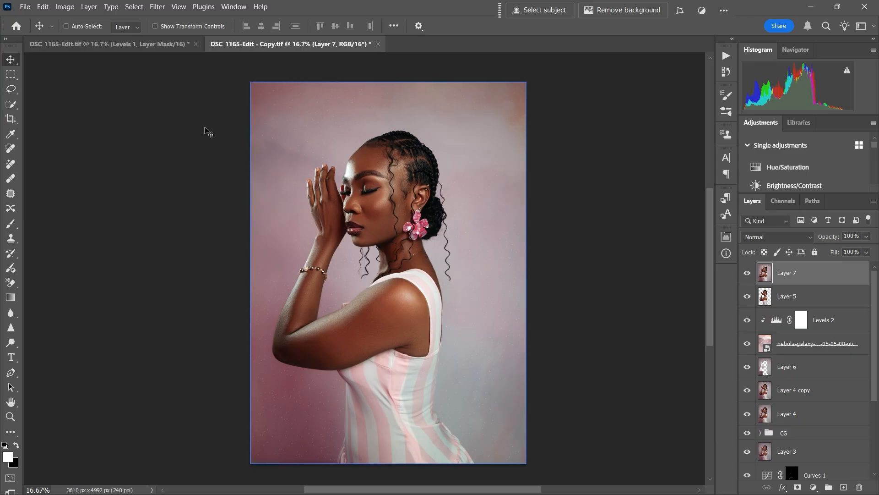
left_click(11, 105)
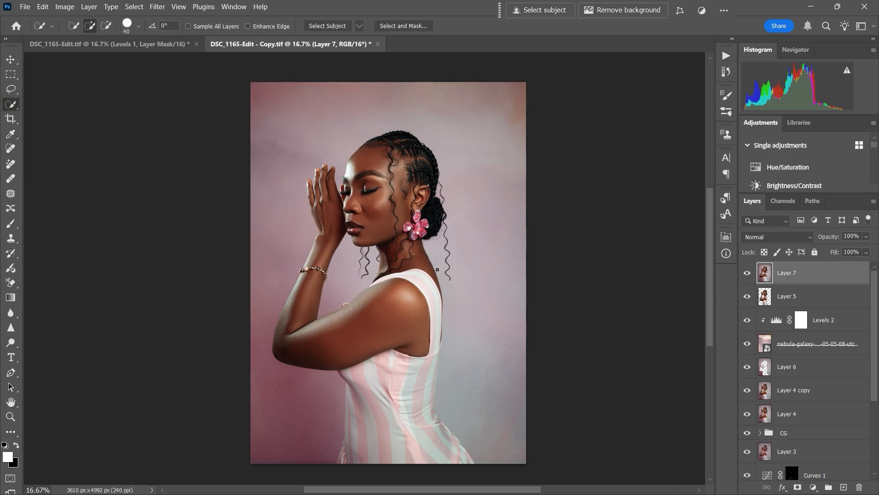
key("bracketright")
key("bracketright")
mouse_move(412, 277)
left_mouse_down()
mouse_move(410, 322)
mouse_move(430, 344)
mouse_move(426, 413)
mouse_move(447, 437)
left_mouse_up()
key("bracketright")
key("bracketright")
key("bracketleft")
key("bracketleft")
key("bracketright")
key("bracketright")
key("bracketright")
left_click_drag(376, 396, 368, 388)
key("bracketleft")
key("bracketleft")
key("bracketleft")
key("bracketleft")
key("bracketleft")
key("bracketleft")
key("bracketleft")
key("bracketleft")
key("bracketleft")
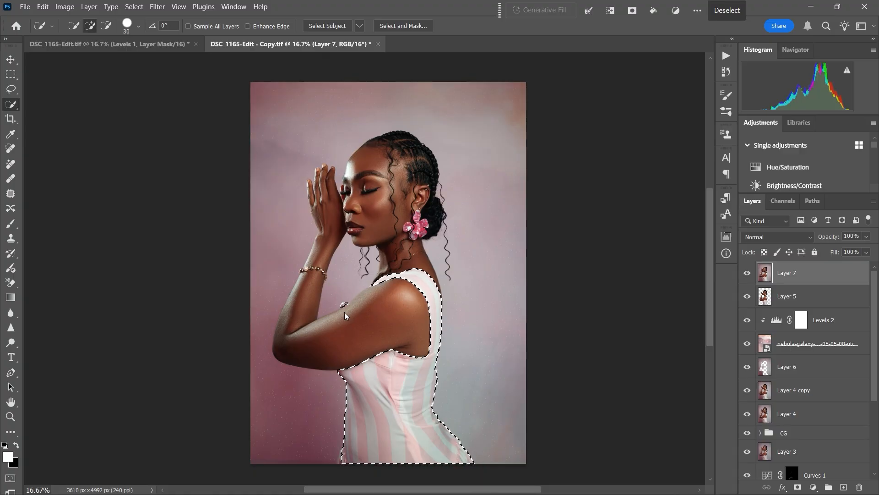
Step: Add a Hue/Saturation adjustment to the dress selection, extend the Reds range by sampling the dress, and set its hue to -38
left_click(814, 486)
left_click(815, 378)
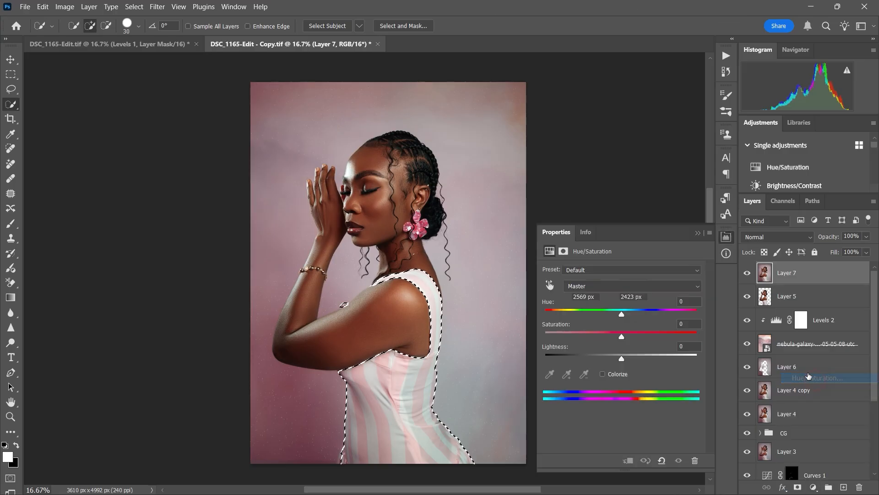
left_click(571, 289)
left_click(575, 306)
left_click(550, 285)
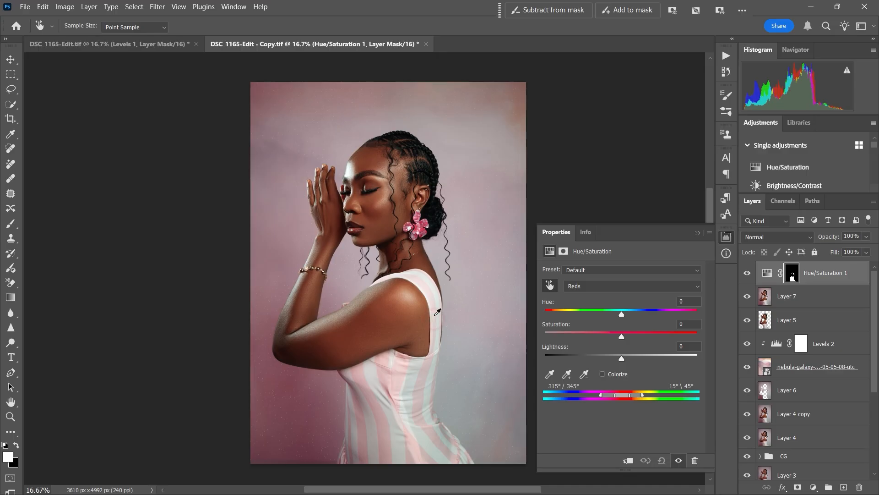
left_click(424, 278, "shift")
left_click_drag(621, 314, 593, 312)
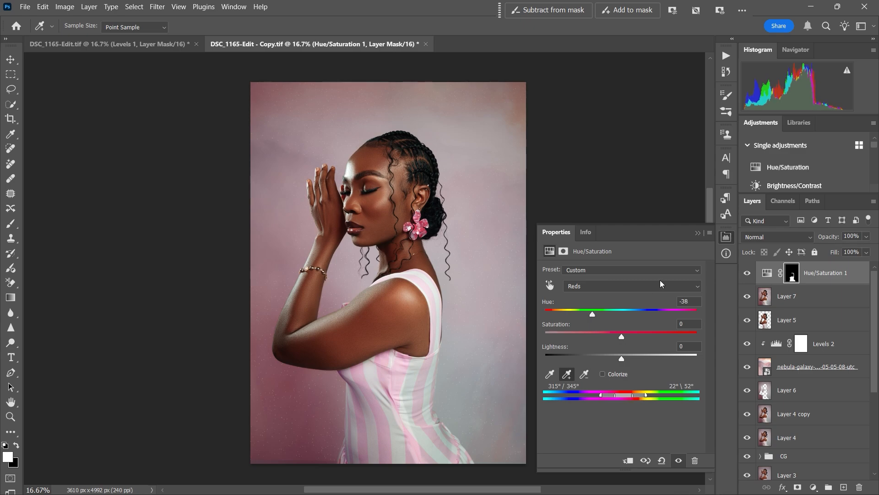
left_click(697, 233)
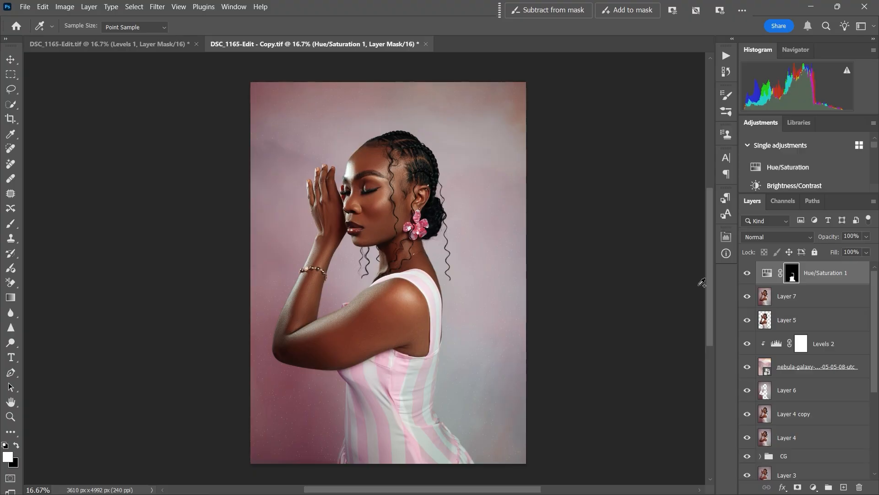
Step: Lower the Hue/Saturation layer's opacity to 68% and compare the dress with the adjustment hidden
left_click(748, 274)
left_click(748, 277)
left_click_drag(833, 237, 816, 238)
left_click(748, 274)
left_click(747, 274)
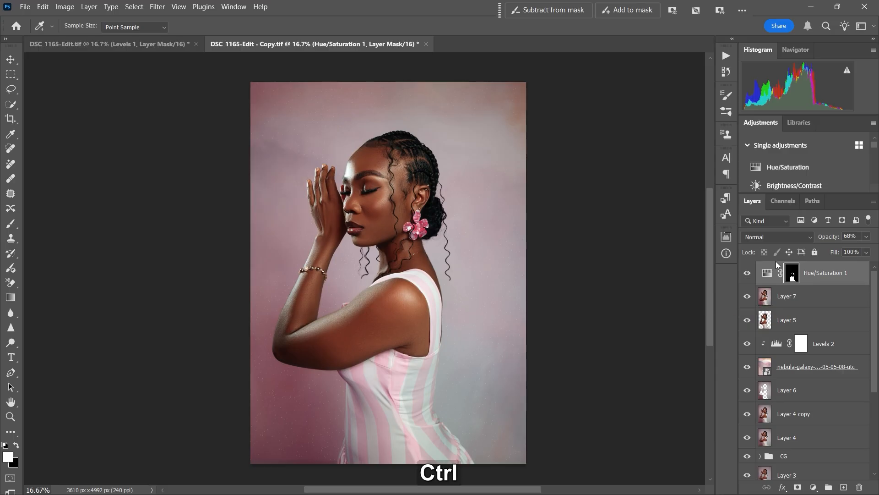
Step: Stamp the visible layers into a new top layer and add a Curves adjustment brightening the midtones at input 118, output 140
key("ctrl+shift+alt+e")
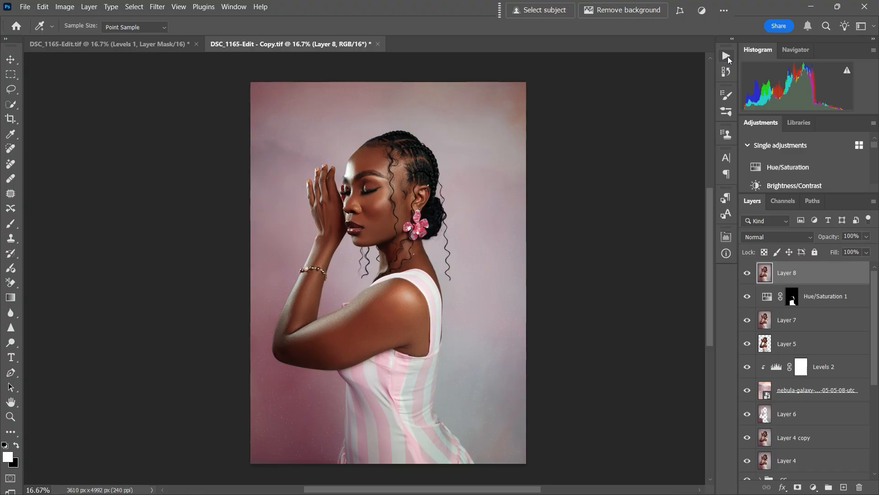
left_click(813, 487)
left_click(810, 343)
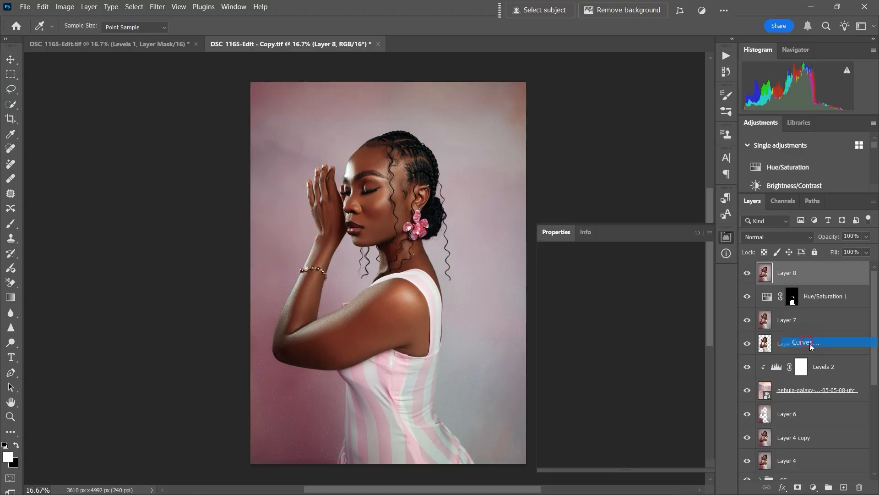
left_click_drag(633, 361, 628, 354)
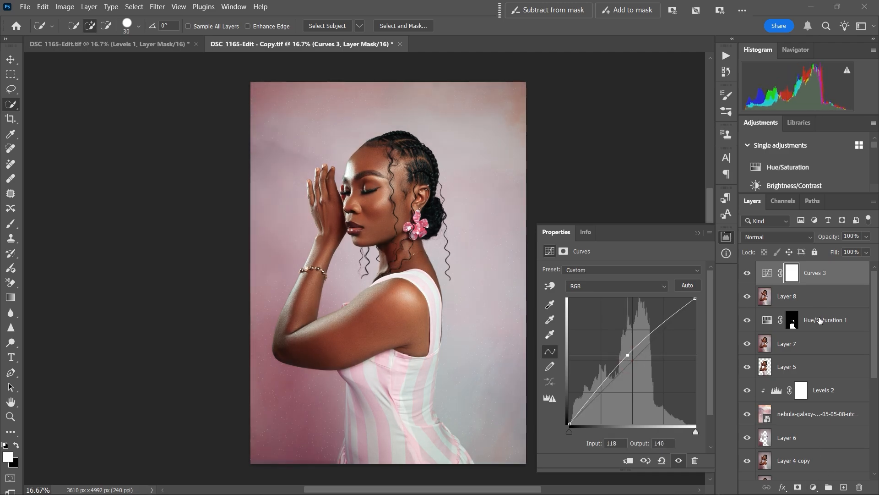
Step: Duplicate the brightening Curves layer and pull the copy's midtone point below the diagonal to darken the image
key("ctrl+j")
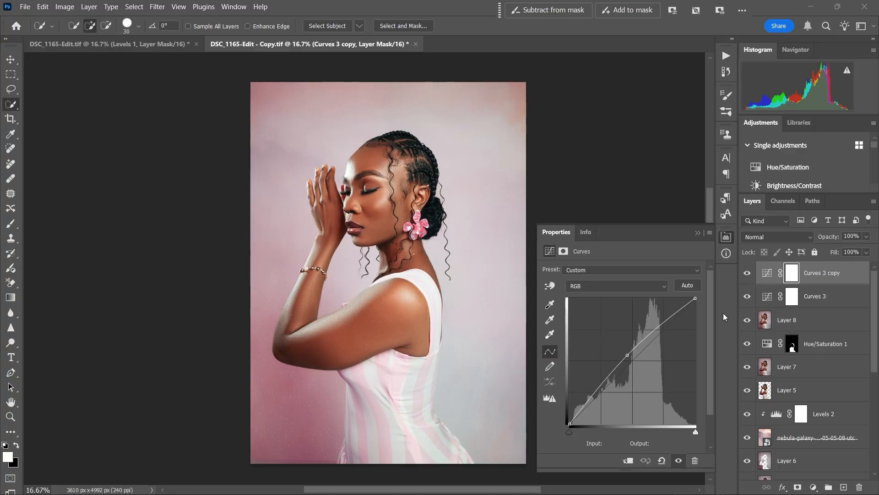
left_click(766, 274)
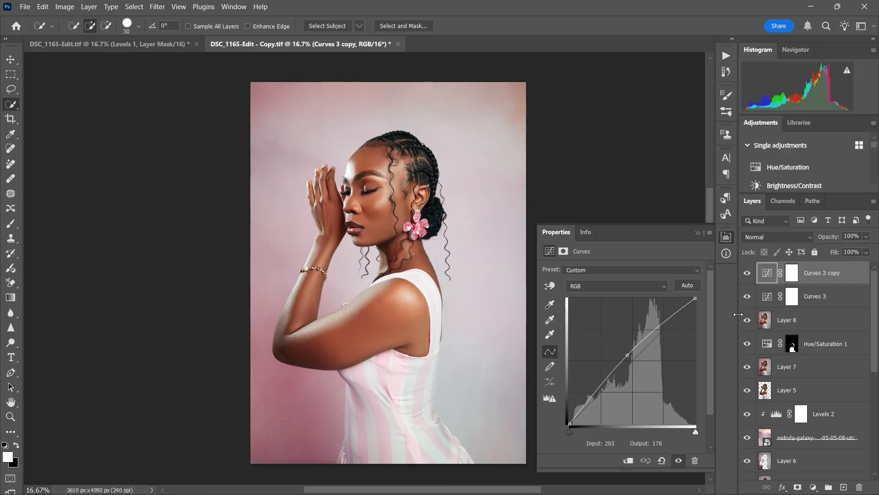
left_click_drag(626, 355, 639, 369)
left_click(706, 254)
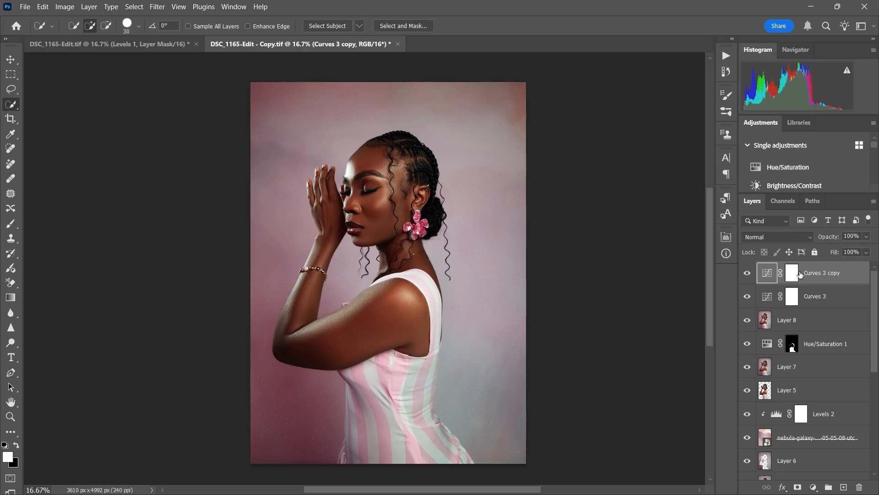
Step: Rename the darkening Curves layer "burn" and the brightening Curves layer "dodge"
double_click(816, 273)
type("burn")
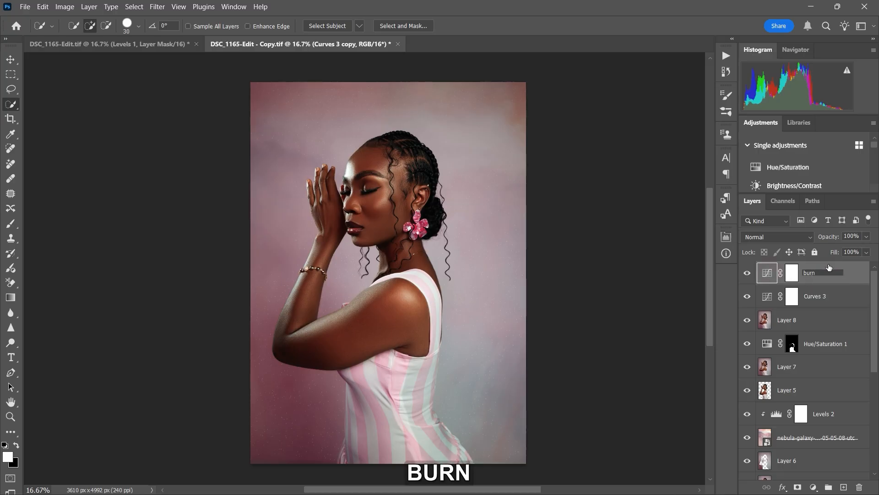
key("Return")
double_click(813, 296)
type("dodge")
key("Return")
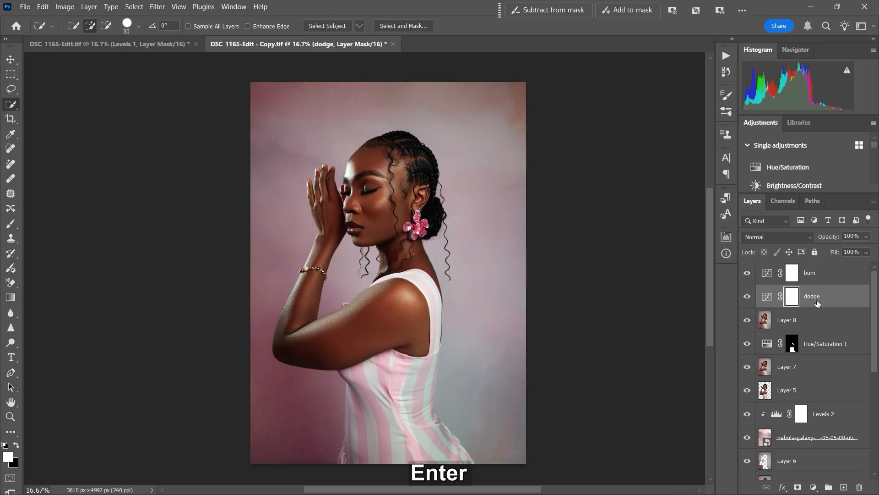
Step: Restrict the burn layer to the shadows by setting its Blend If underlying layer white point to a split 0 / 81
left_click(816, 272)
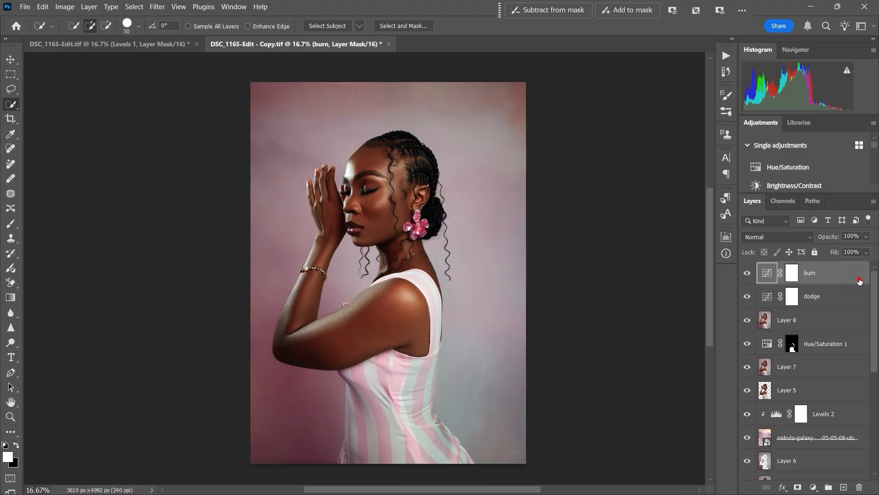
double_click(855, 281)
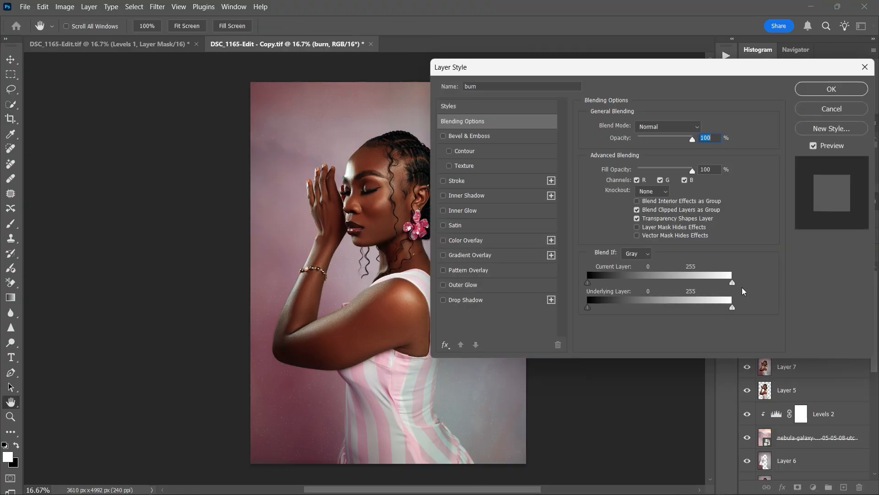
mouse_move(732, 307)
left_mouse_down()
mouse_move(638, 312)
mouse_move(624, 326)
mouse_move(634, 320)
mouse_move(632, 308)
mouse_move(541, 312)
left_mouse_up()
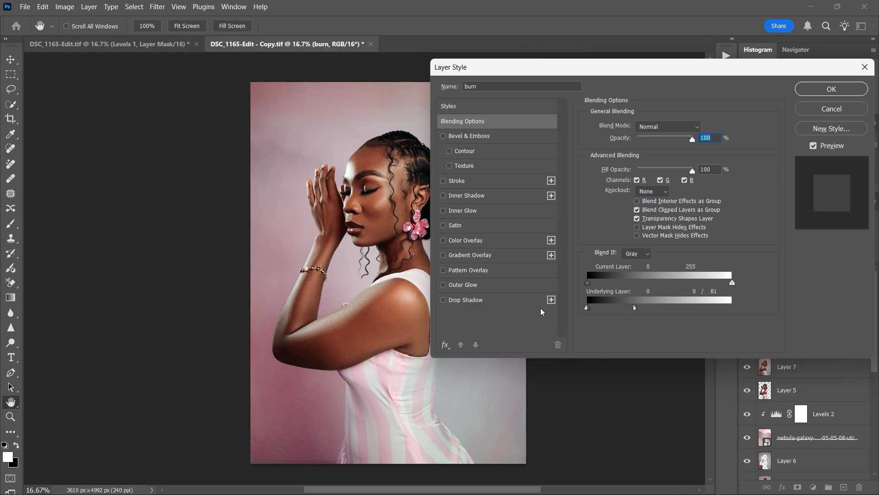
left_click(835, 90)
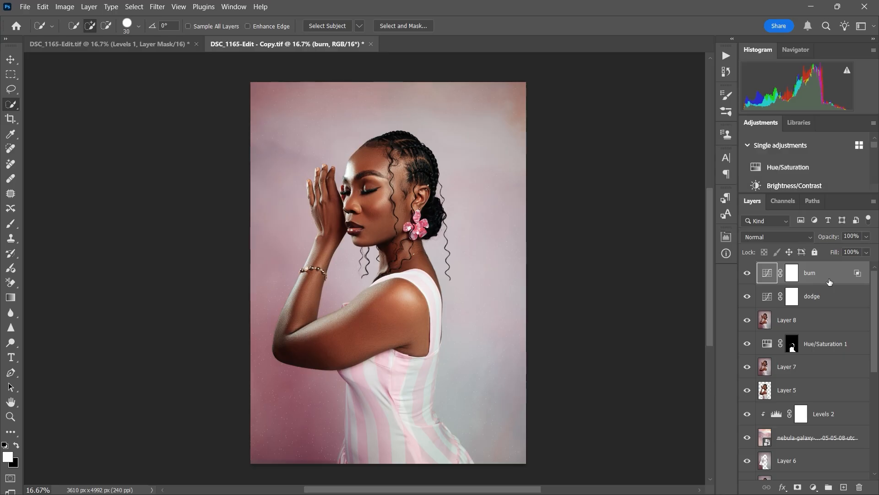
Step: Restrict the dodge layer to the highlights by setting its Blend If underlying layer black point to a split 67 / 255
double_click(863, 305)
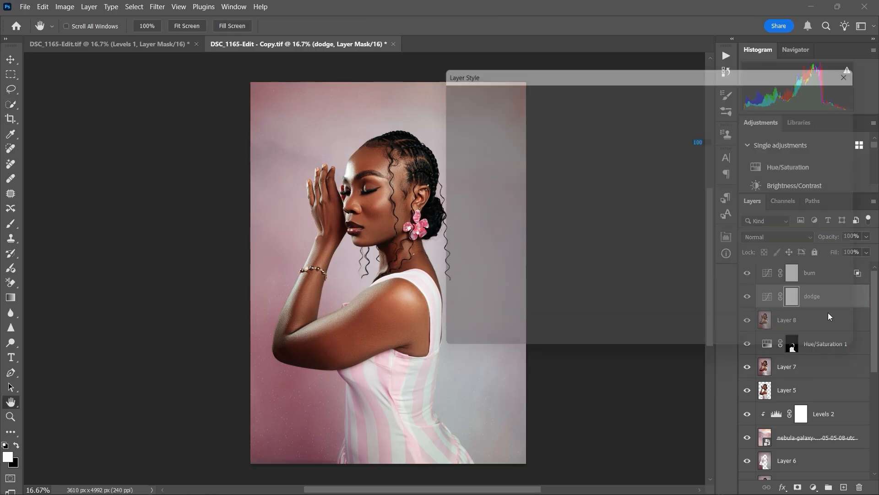
left_click_drag(588, 310, 810, 294)
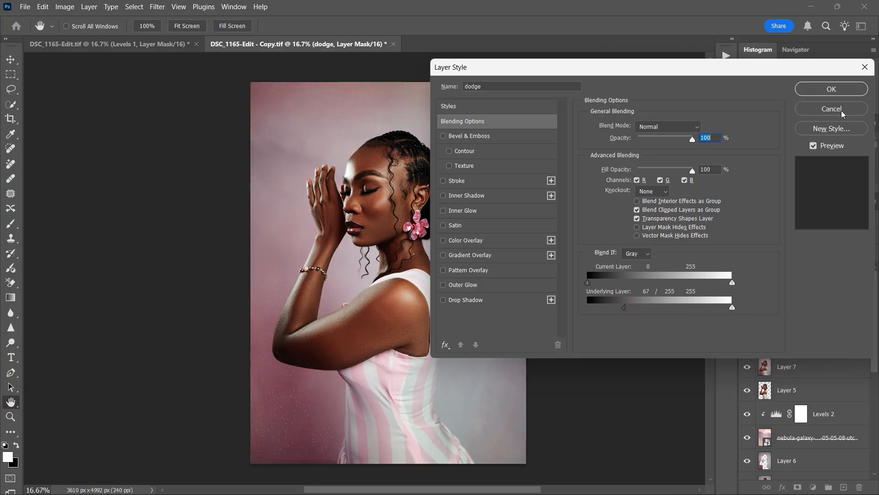
left_click(831, 89)
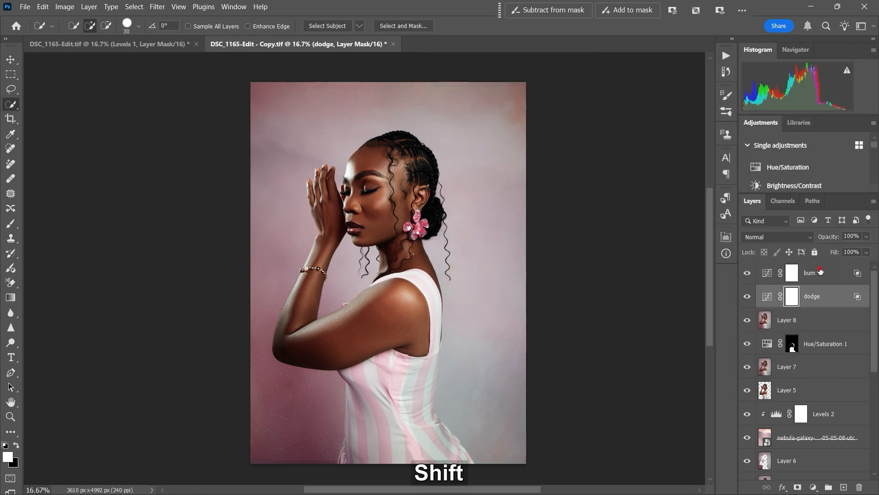
Step: Group the burn and dodge layers together and add a white layer mask to the group
left_click(820, 271, "shift")
key("ctrl+g")
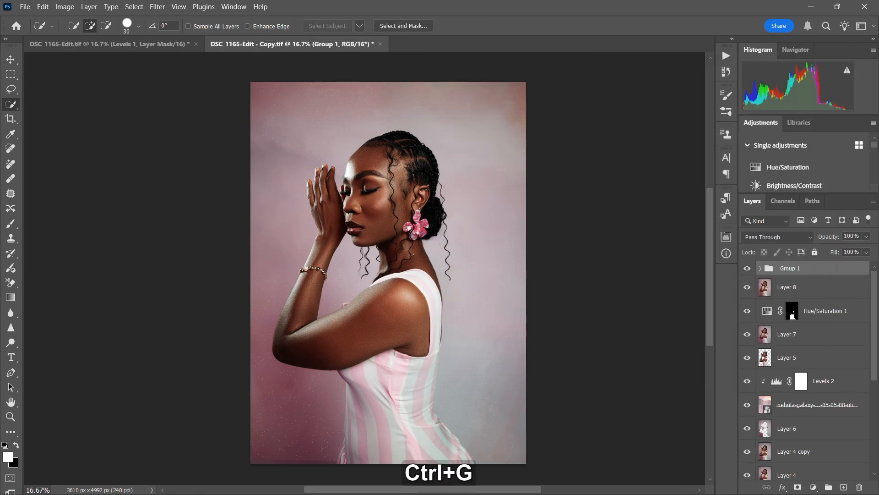
left_click(797, 486)
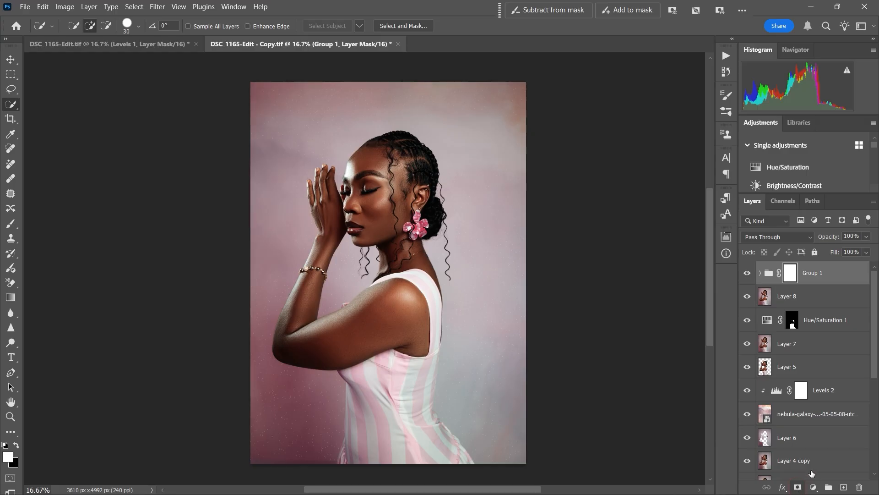
Step: Fill the group's mask using Apply Image with the merged layer, RGB channel, Multiply blending and 100% opacity
left_click(65, 7)
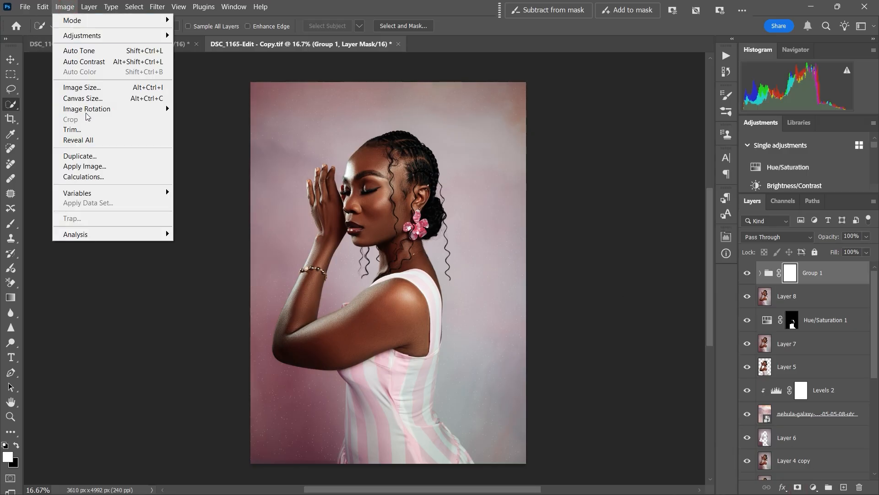
left_click(93, 167)
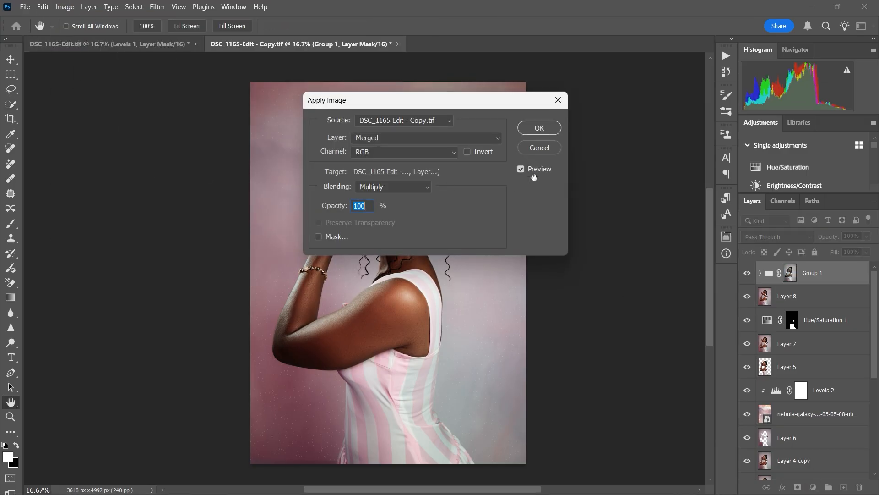
left_click(540, 128)
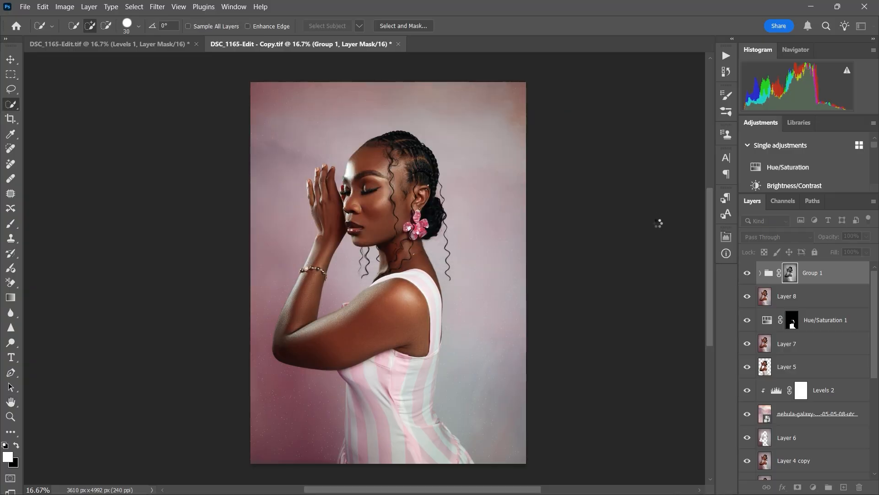
Step: Compare the portrait with and without the dodge and burn group, and lower the group's opacity to 51%
left_click(749, 276)
left_click(749, 276)
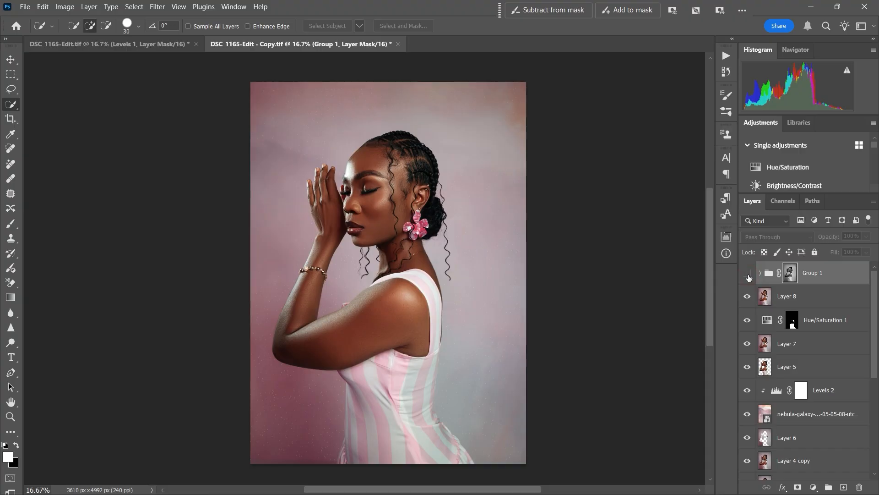
left_click(749, 274)
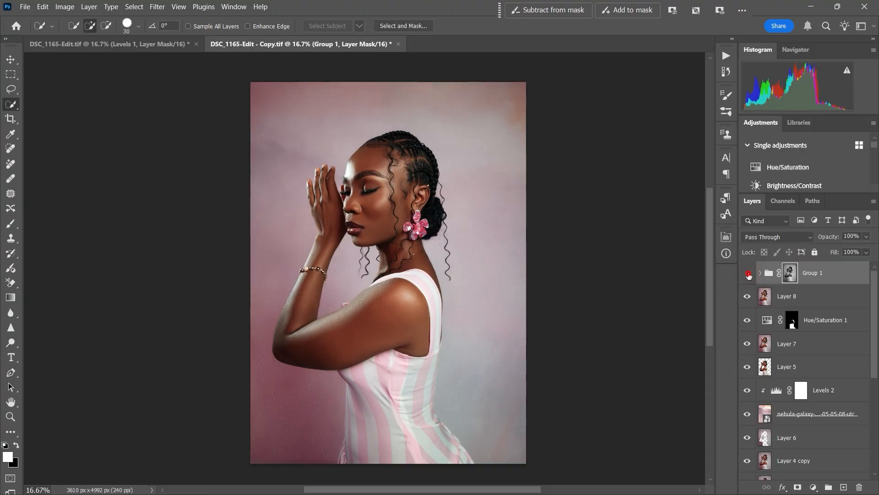
left_click_drag(831, 238, 828, 238)
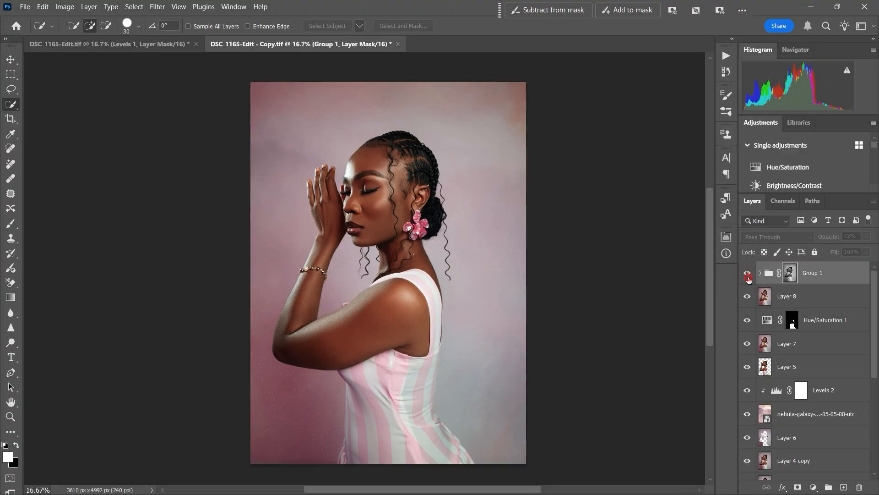
left_click_drag(828, 238, 805, 250)
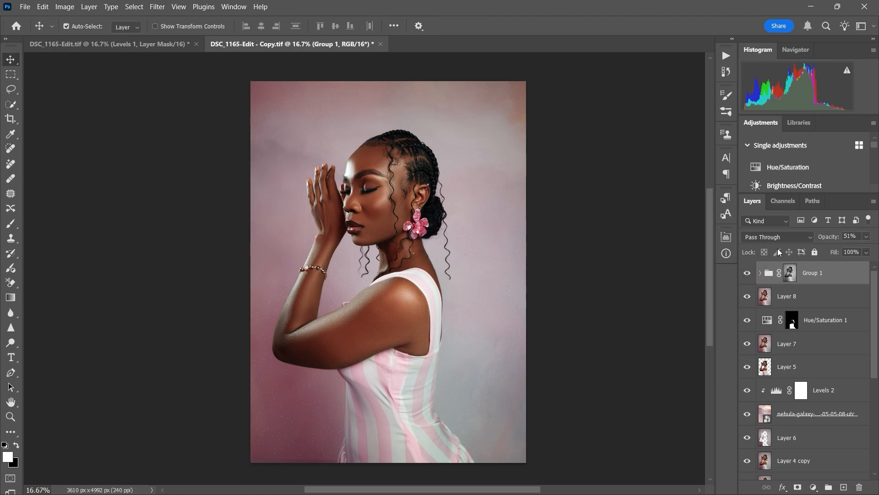
Step: Hide the original Layer 0 and merge all the other layers into a single layer
key("ctrl+shift+alt+e")
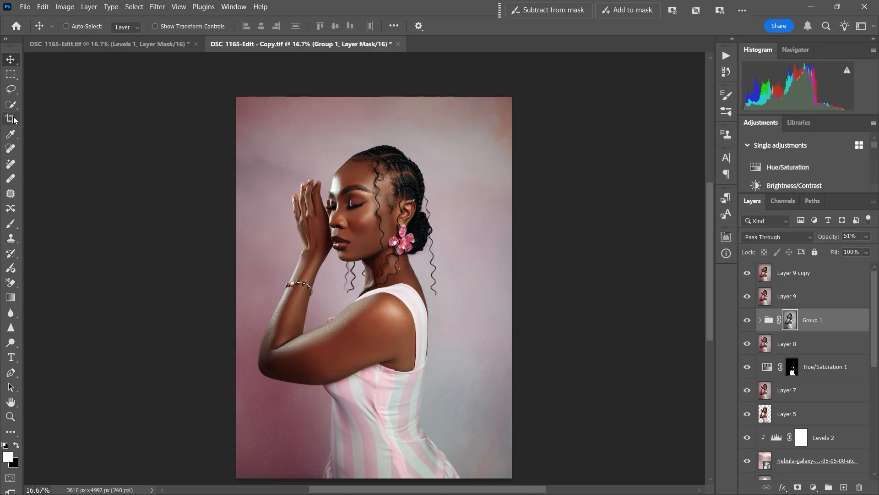
left_click_drag(872, 289, 872, 393)
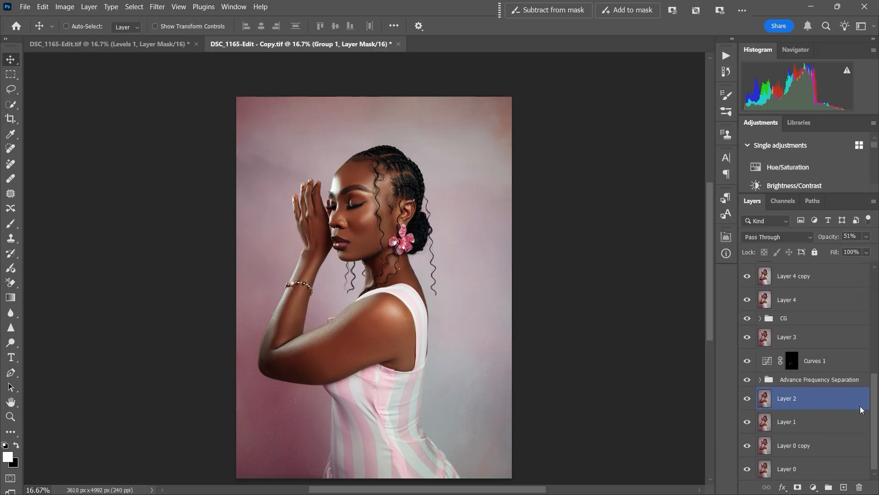
left_click_drag(873, 441, 877, 386)
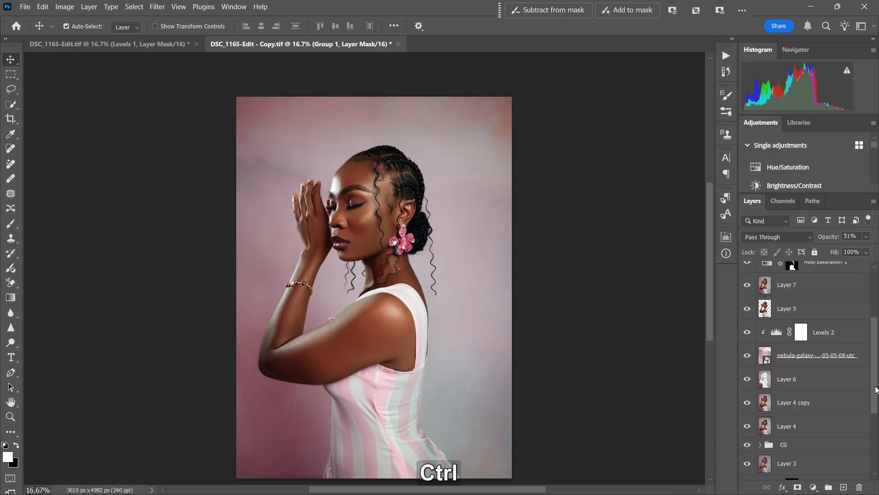
key("ctrl+shift+e")
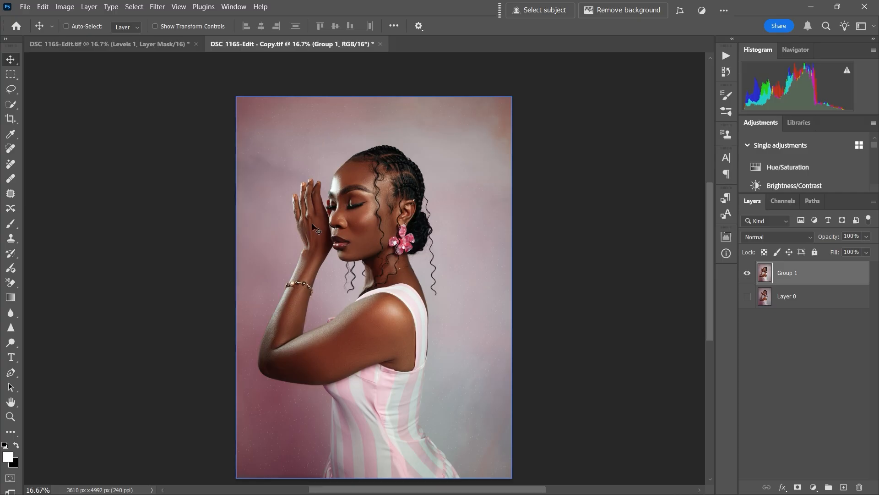
Step: Enlarge a 4:5 crop frame to about 3802 x 4752 px and shift the portrait right until its right edge meets the frame
left_click(11, 119)
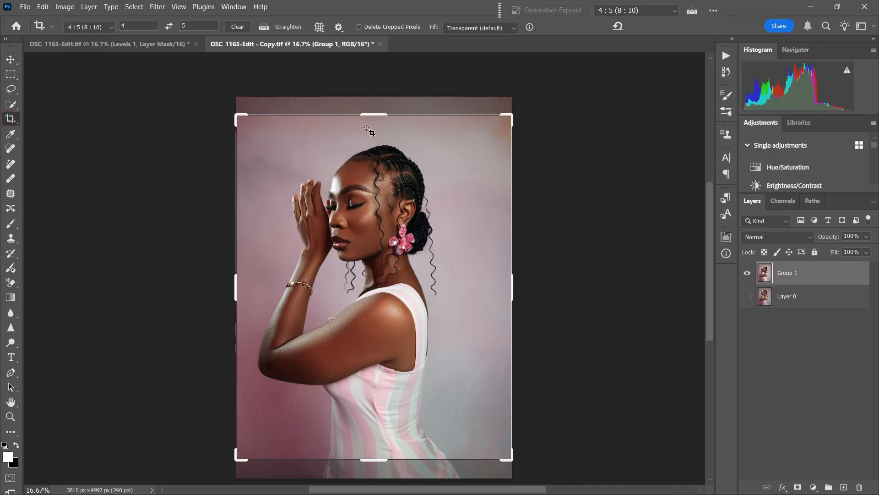
left_click_drag(370, 113, 375, 107)
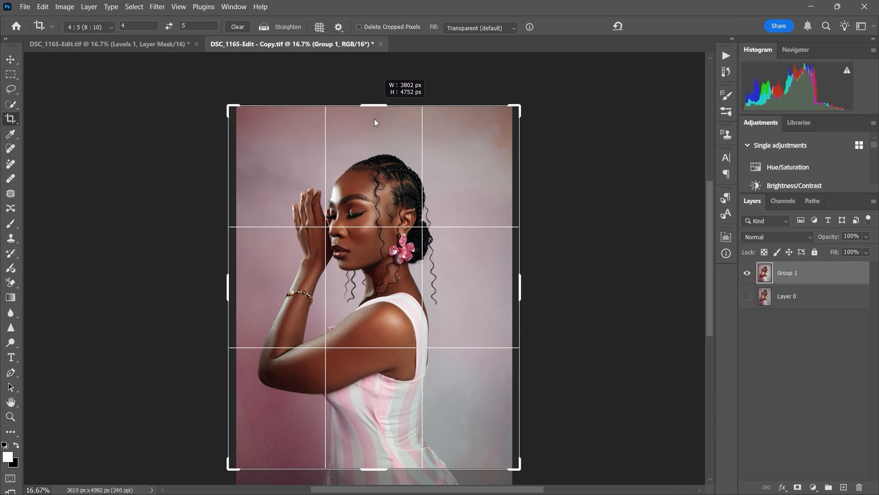
key("Right")
key("Right")
key("Right")
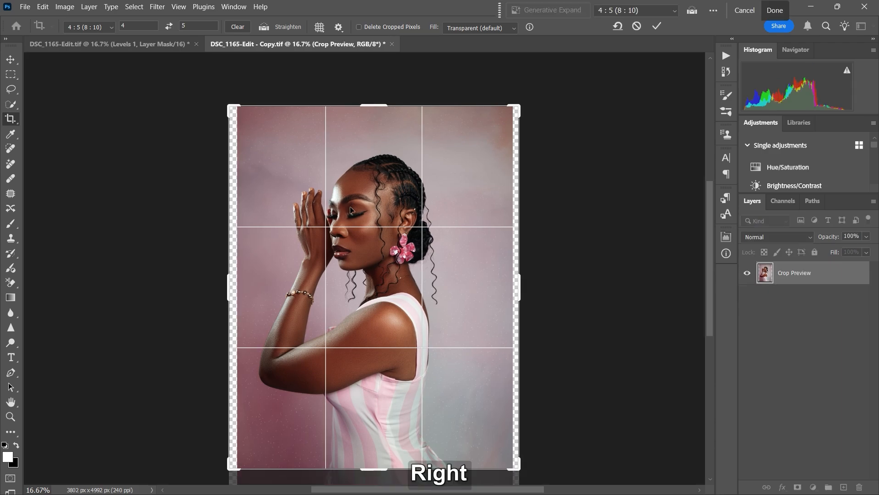
key("Right")
key("Right")
key("Right")
key("Right")
key("Right")
key("Right")
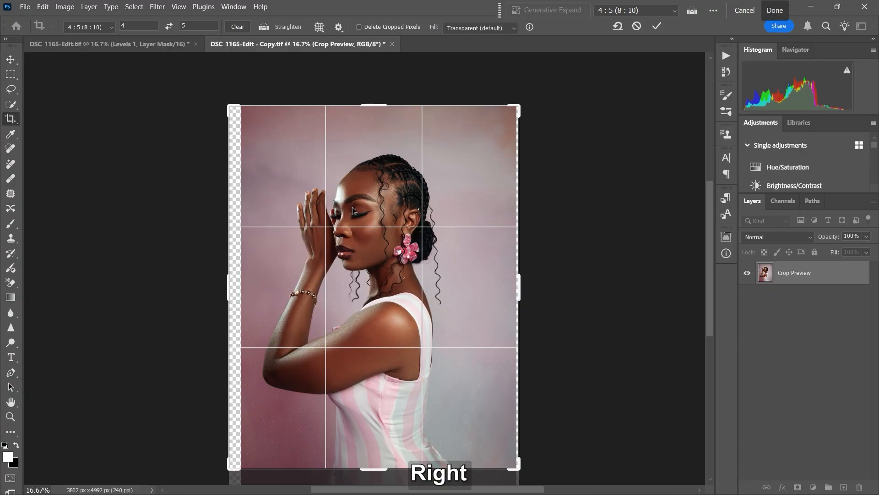
key("Right")
key("Right")
key("Right")
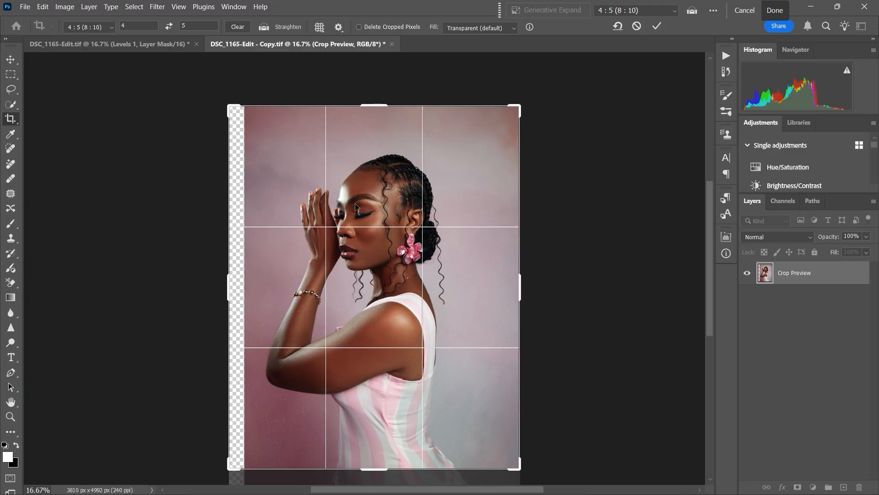
key("Right")
key("Left")
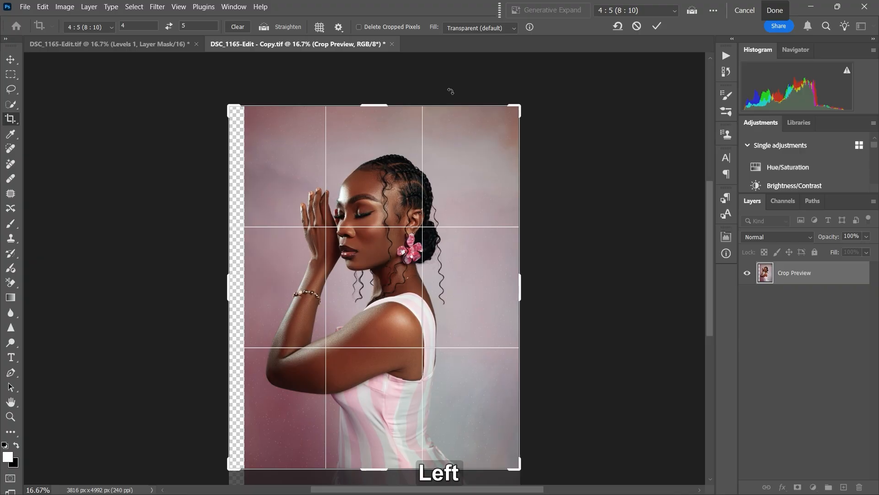
Step: Set the crop's fill to Content-Aware Fill and apply the crop to extend the backdrop on the left
left_click(512, 27)
left_click(480, 59)
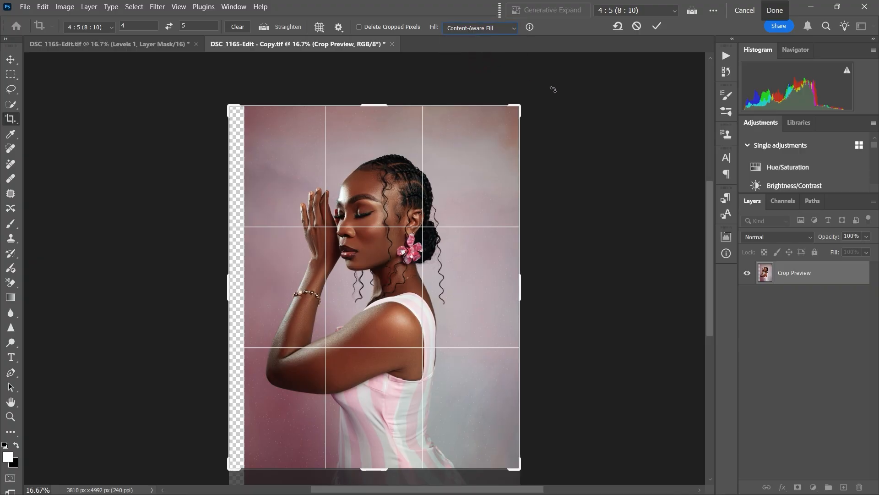
left_click(653, 27)
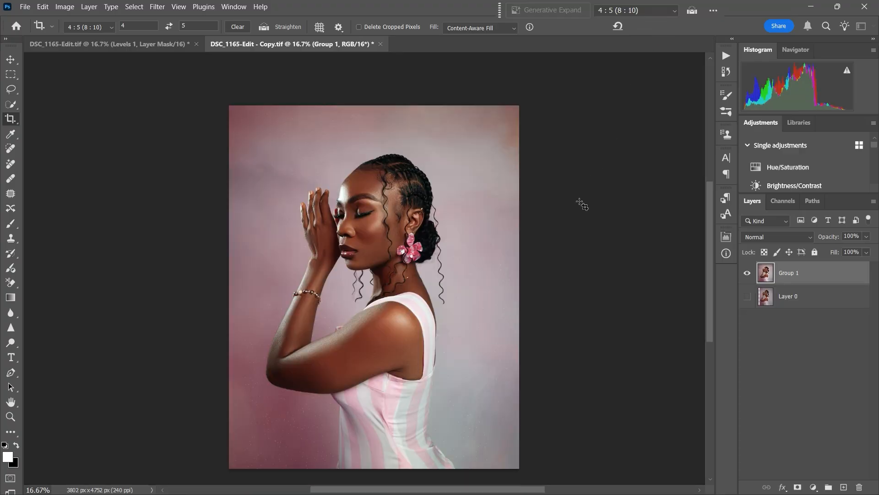
Step: Crop again with the portrait nudged slightly further right, using Content-Aware Fill for the empty left strip
left_click(397, 255)
key("Left")
key("Right")
key("Right")
key("Right")
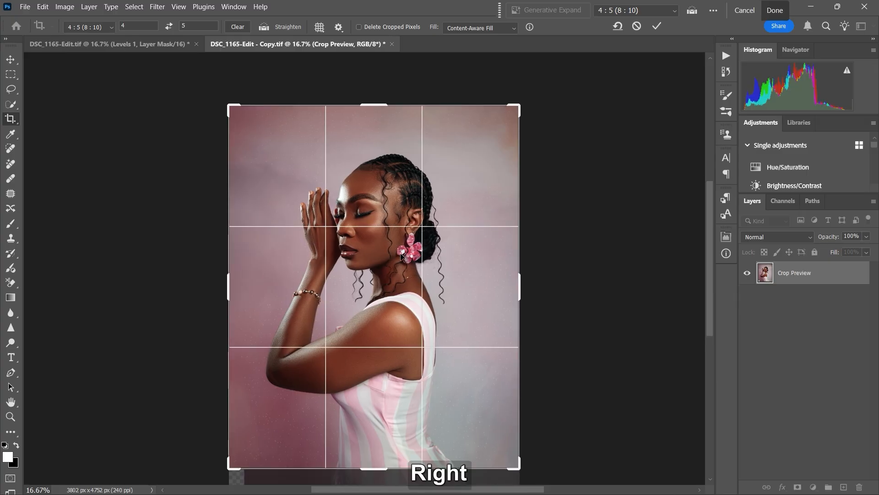
key("Right")
key("Right")
key("Right")
key("Right")
key("Right")
key("Right")
key("Right")
key("Right")
key("Right")
key("Right")
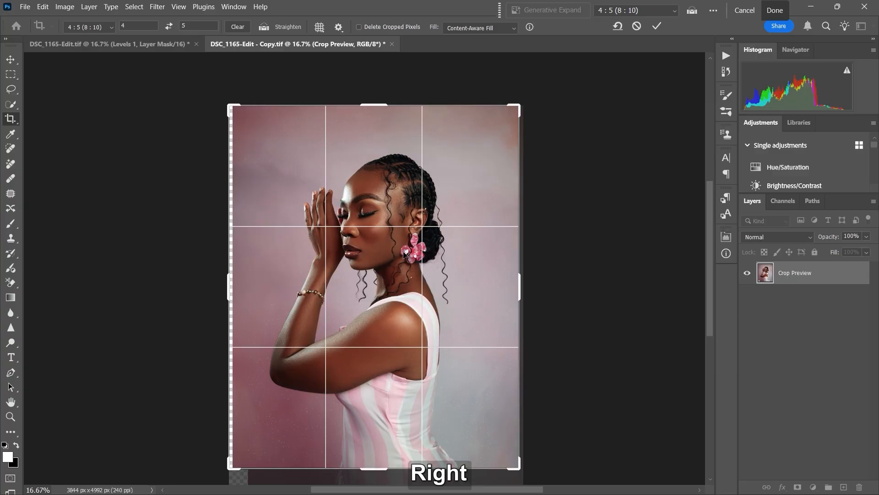
key("Right")
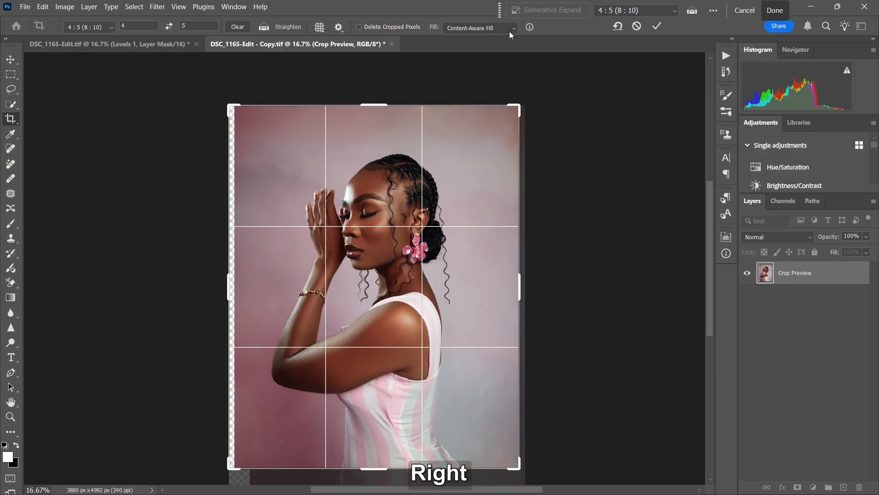
left_click(656, 26)
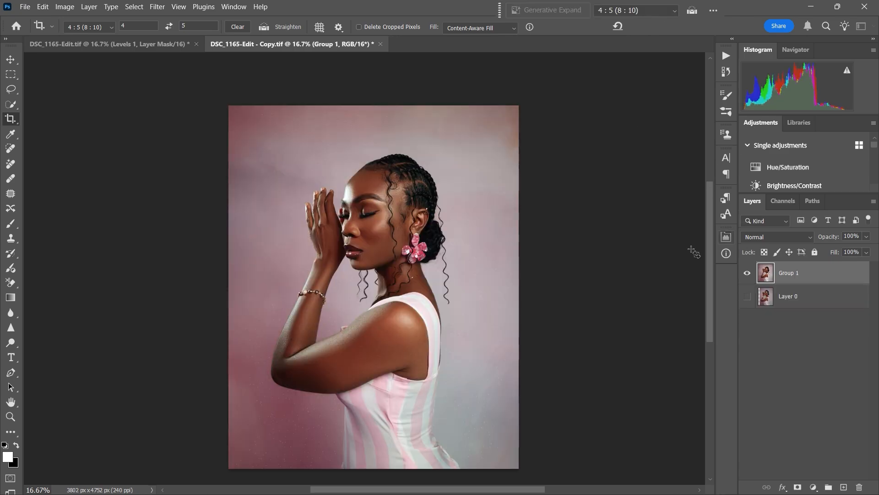
Step: Show the original Layer 0 and toggle the merged layer's visibility to compare the portrait before and after retouching
key("alt")
left_click(747, 298)
left_click(747, 275)
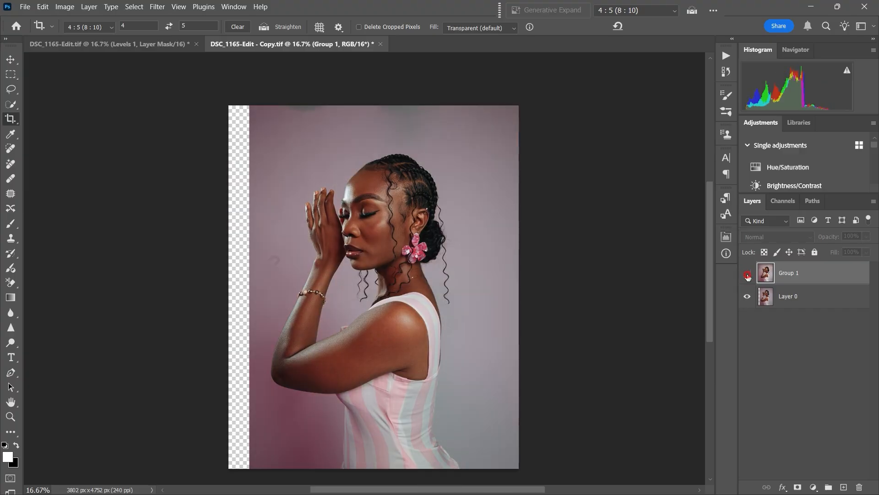
left_click(747, 274)
left_click(747, 274)
left_click(747, 274)
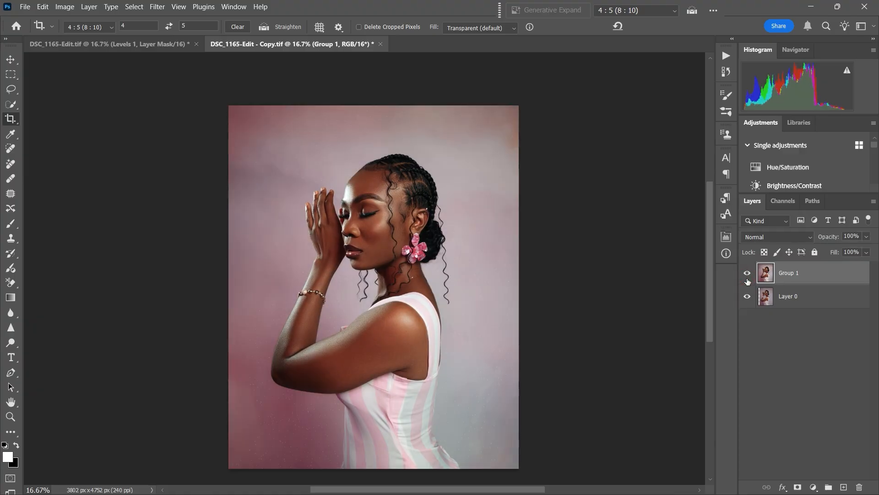